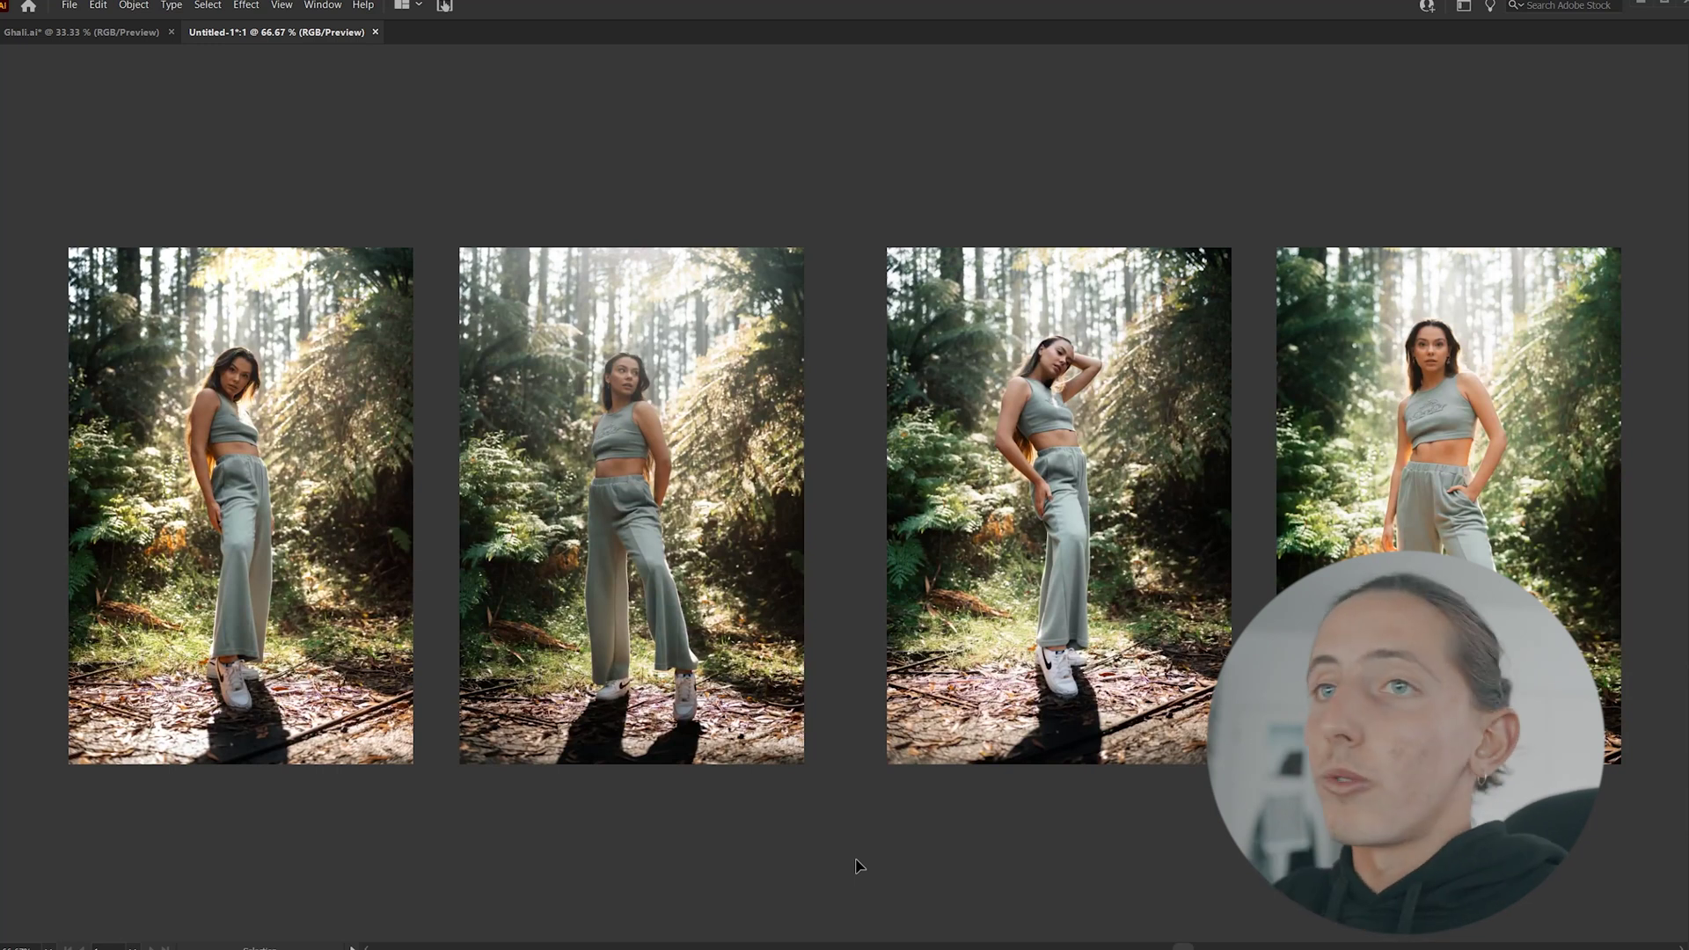
# Step: Compare the four forest portraits side by side, examining the pose, face and clothing in each photo
pyautogui.scroll(2, 557, 618)
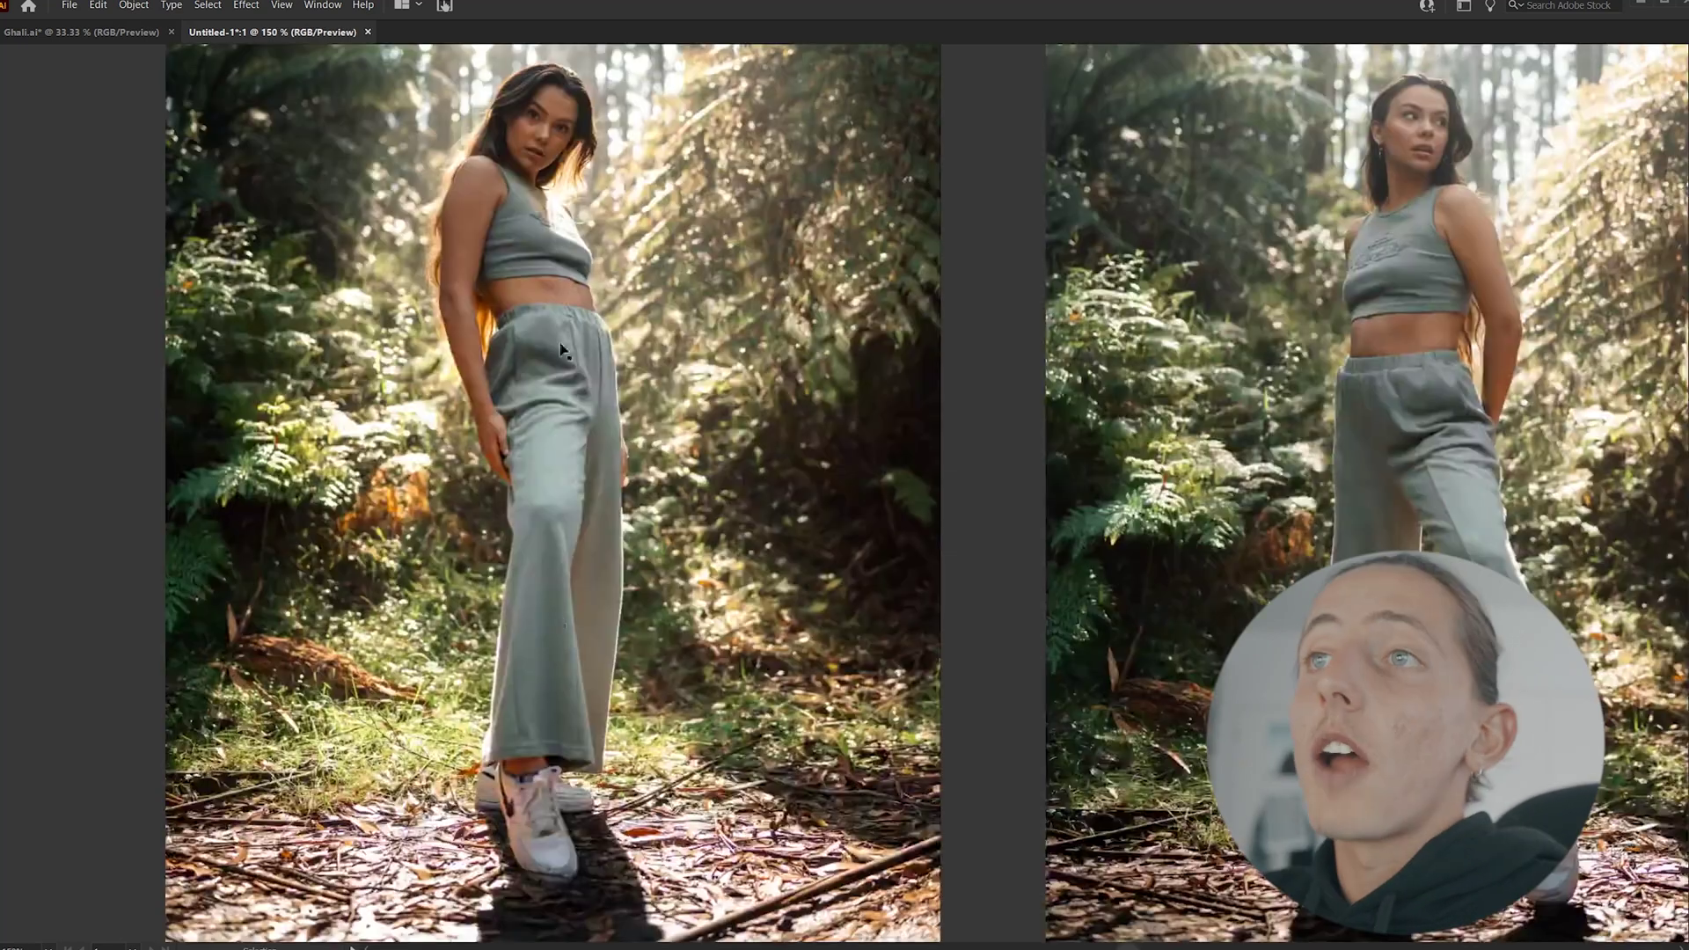
pyautogui.scroll(-1, 554, 455)
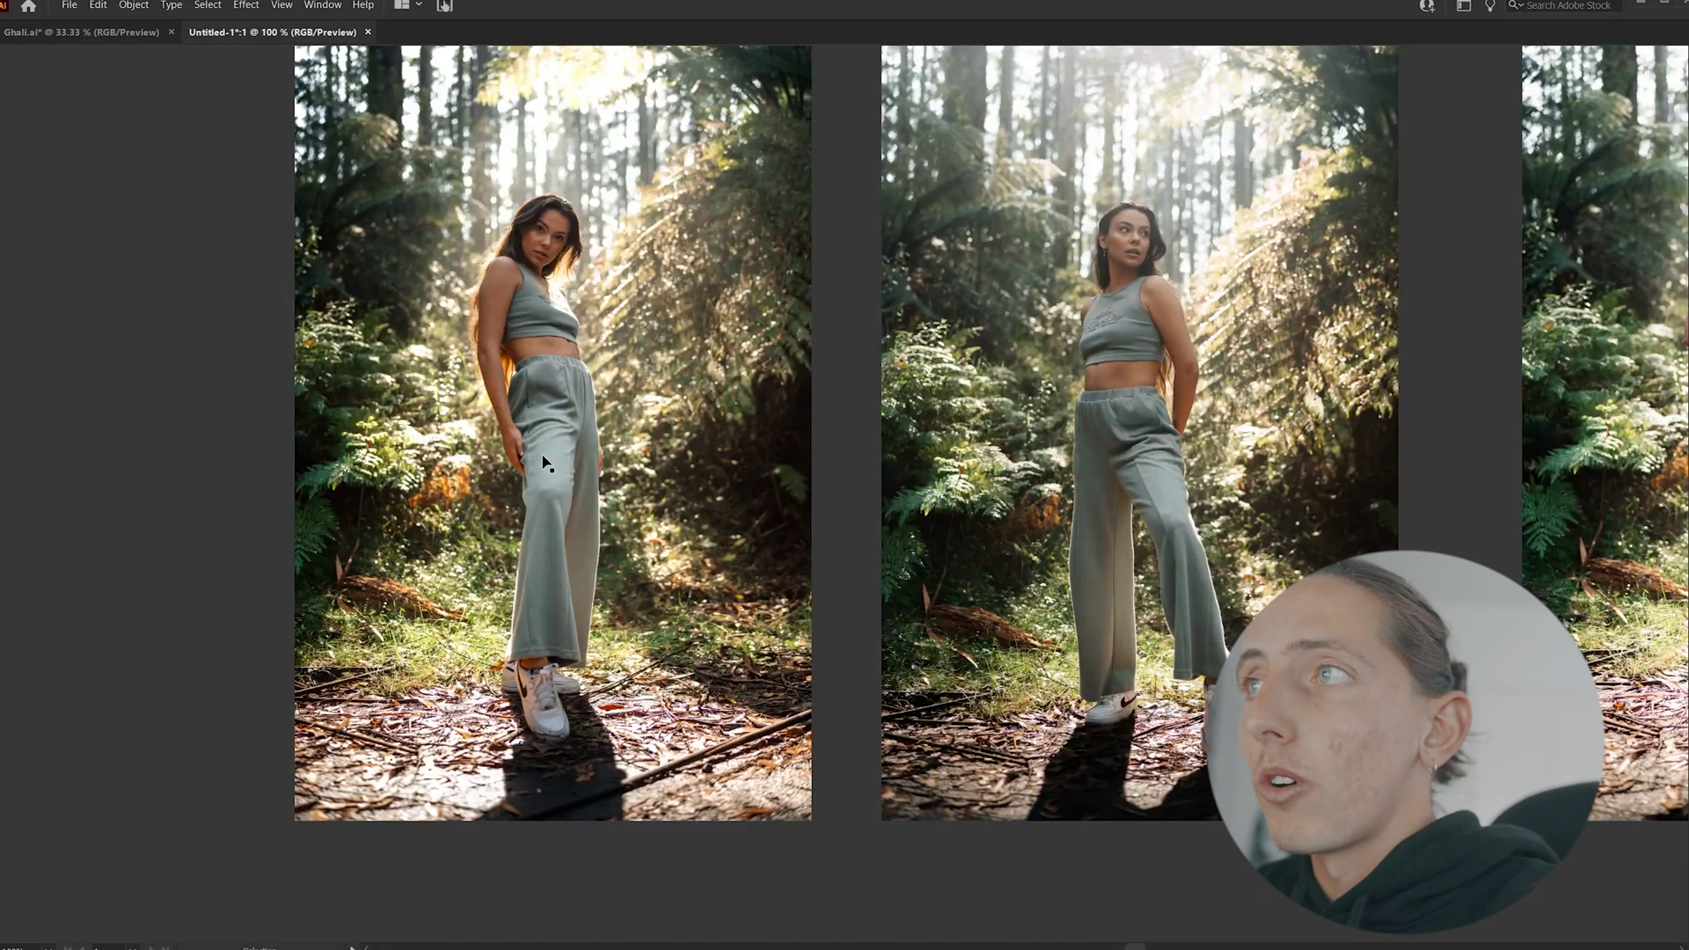
pyautogui.hscroll(5, 543, 459)
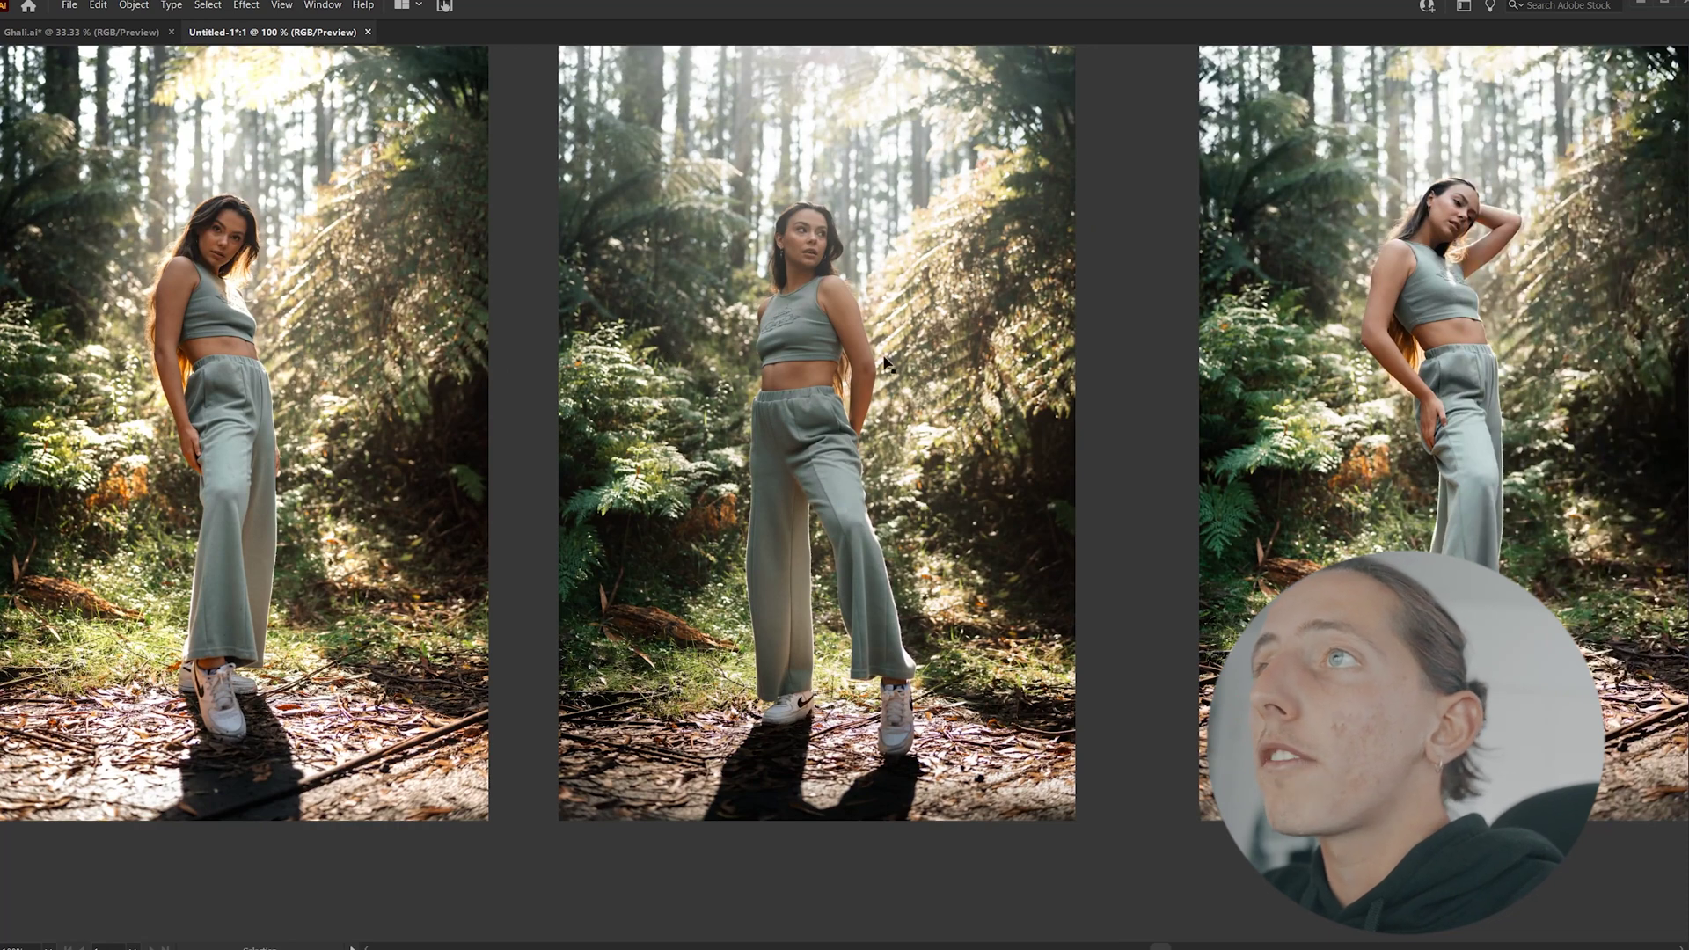
pyautogui.scroll(3, 849, 361)
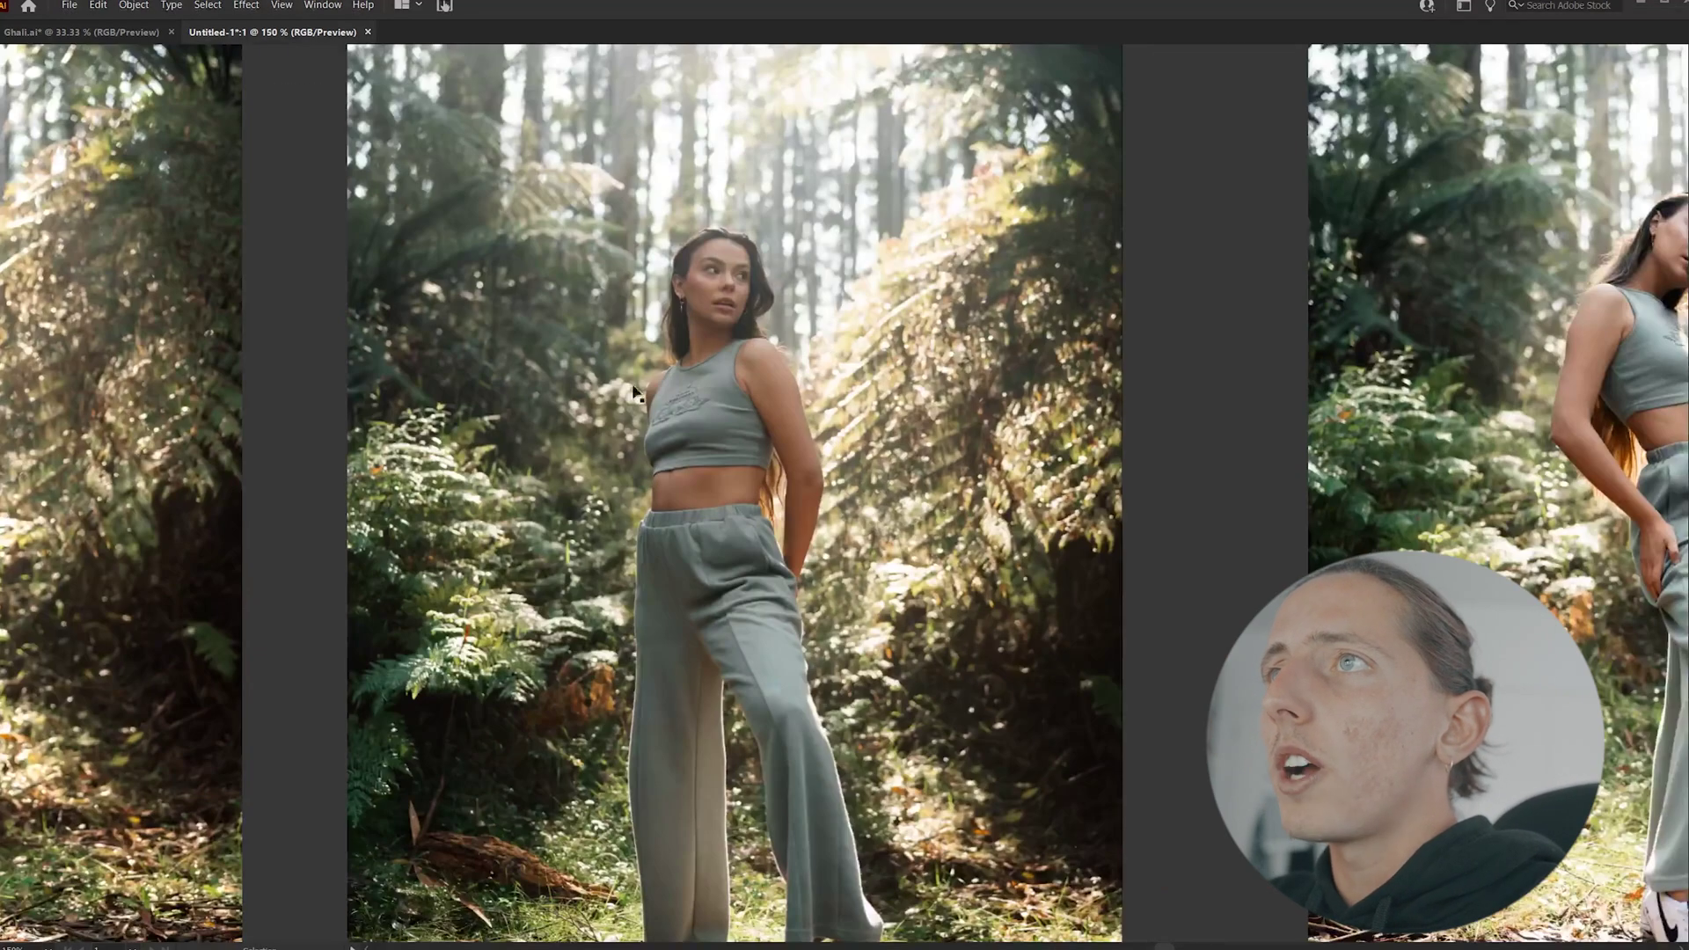
pyautogui.scroll(-3, 667, 627)
pyautogui.scroll(-1, 823, 772)
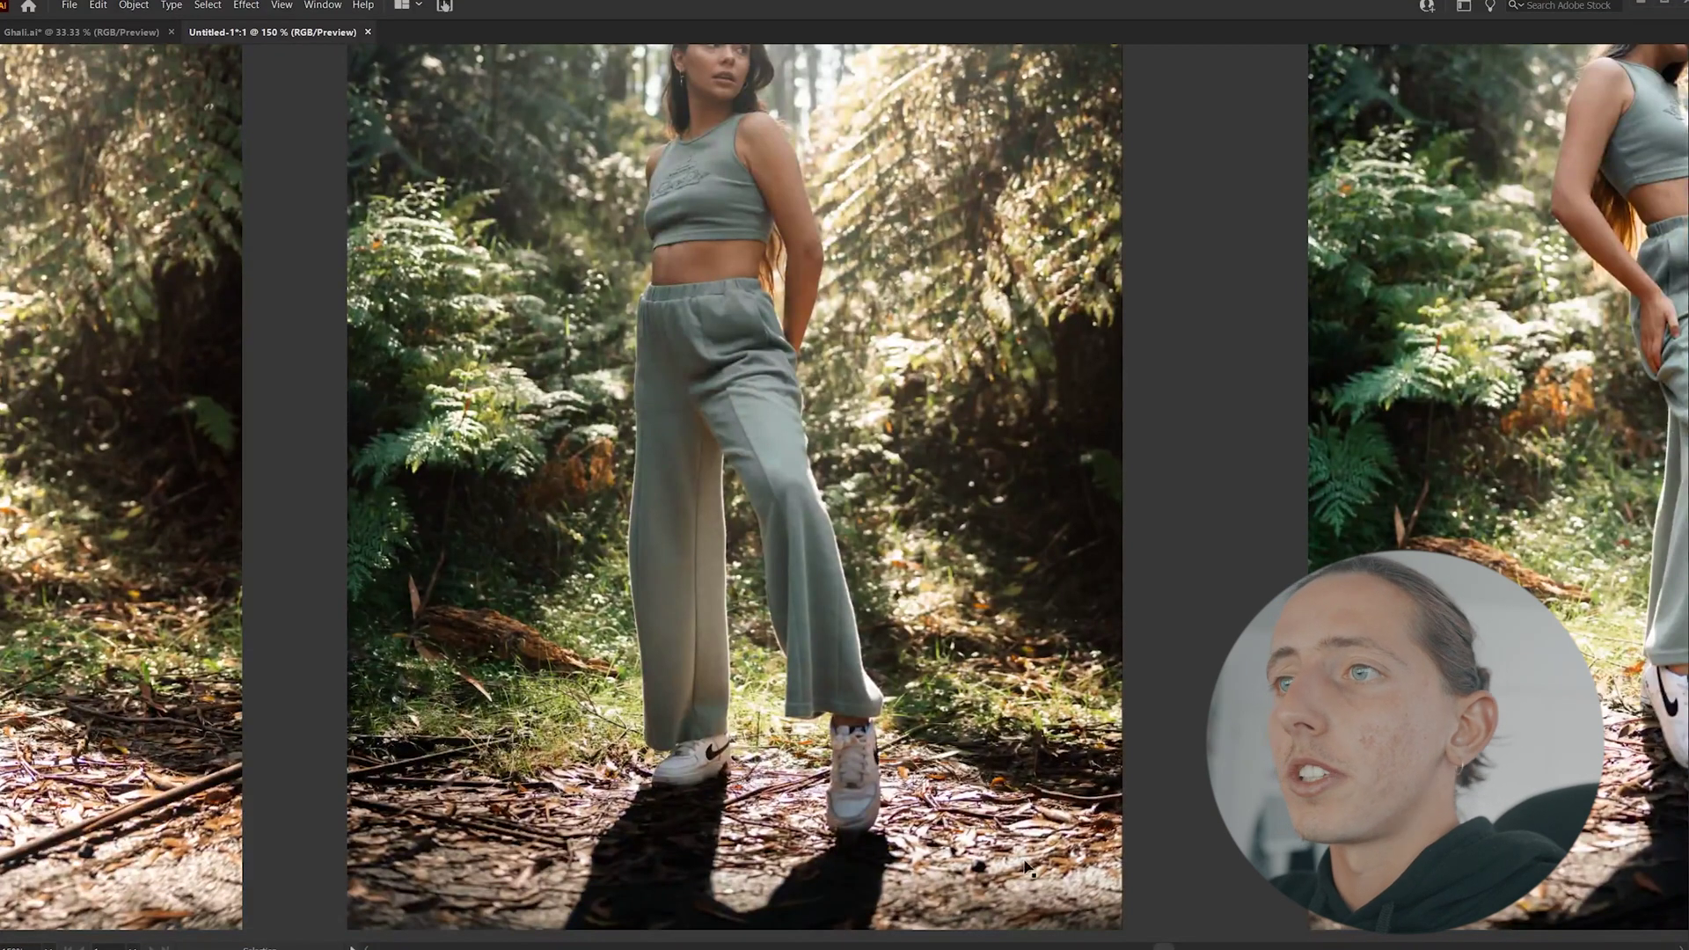
pyautogui.scroll(-2, 882, 717)
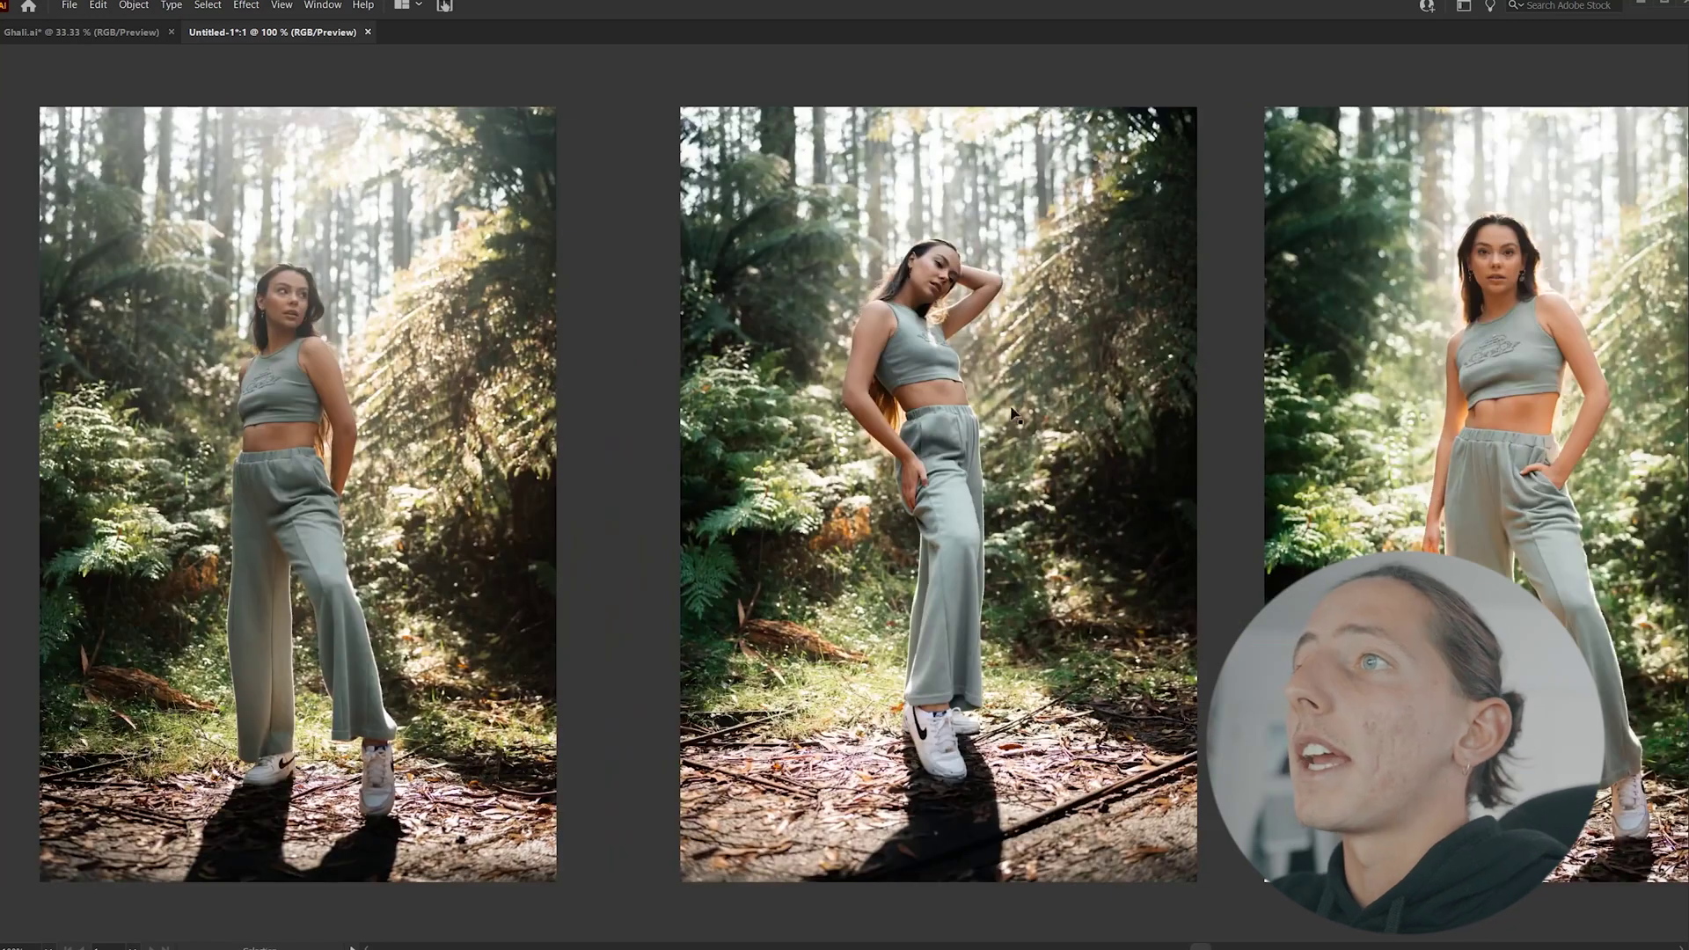
pyautogui.hscroll(2, 929, 522)
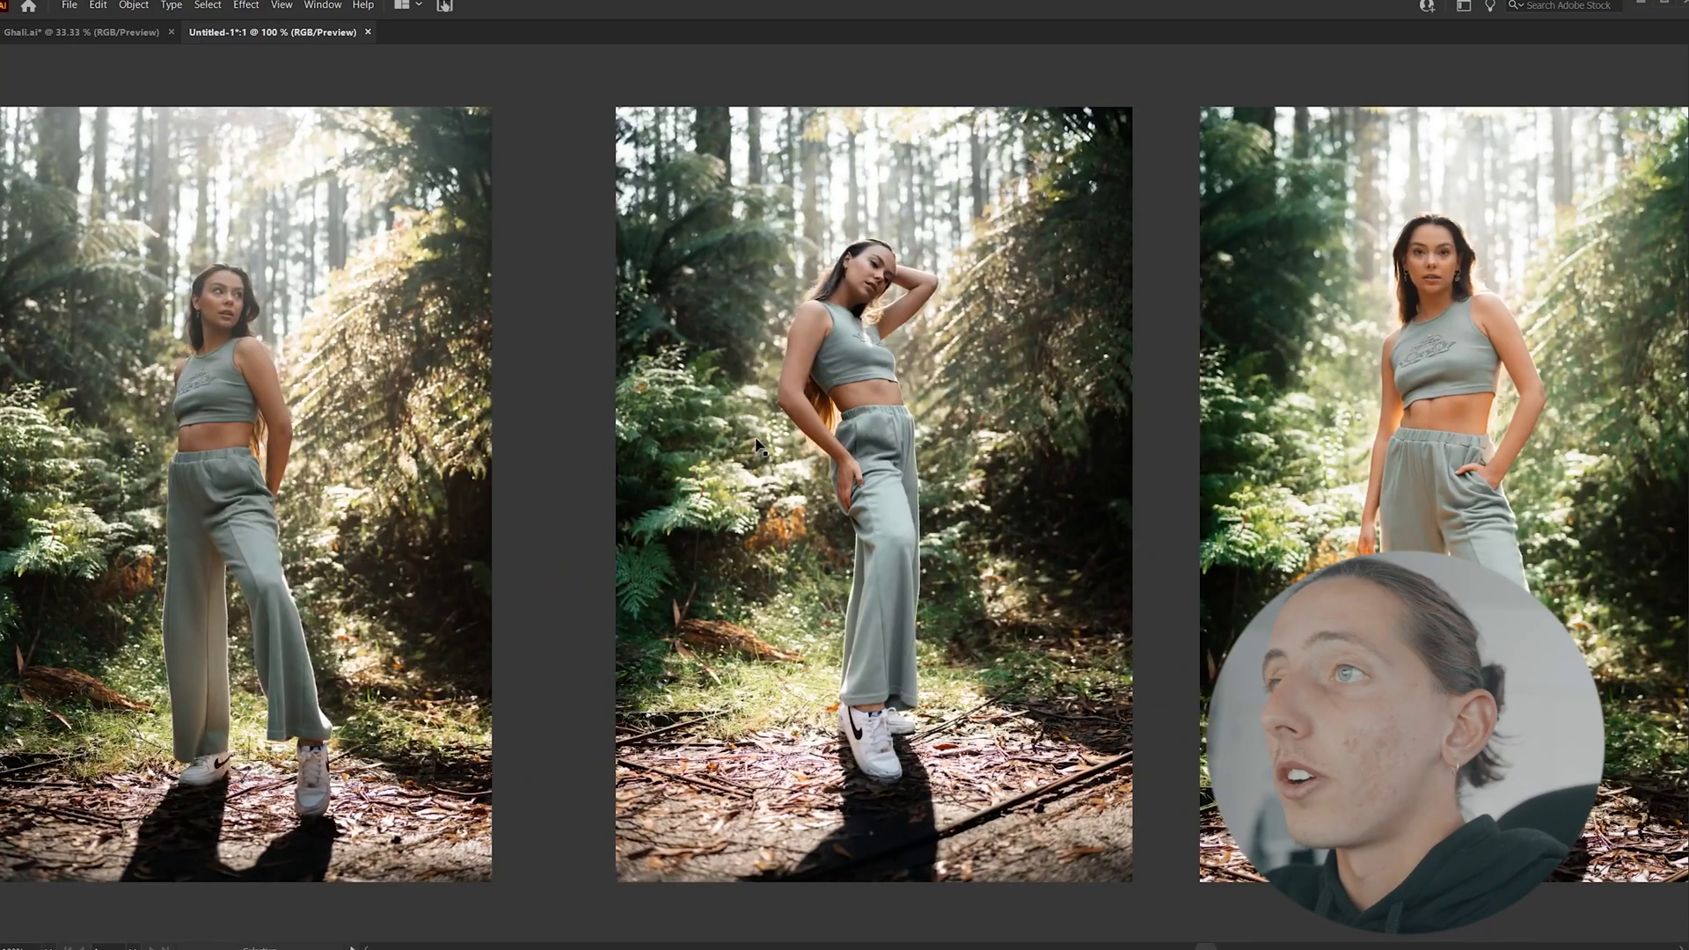
pyautogui.hscroll(6, 897, 611)
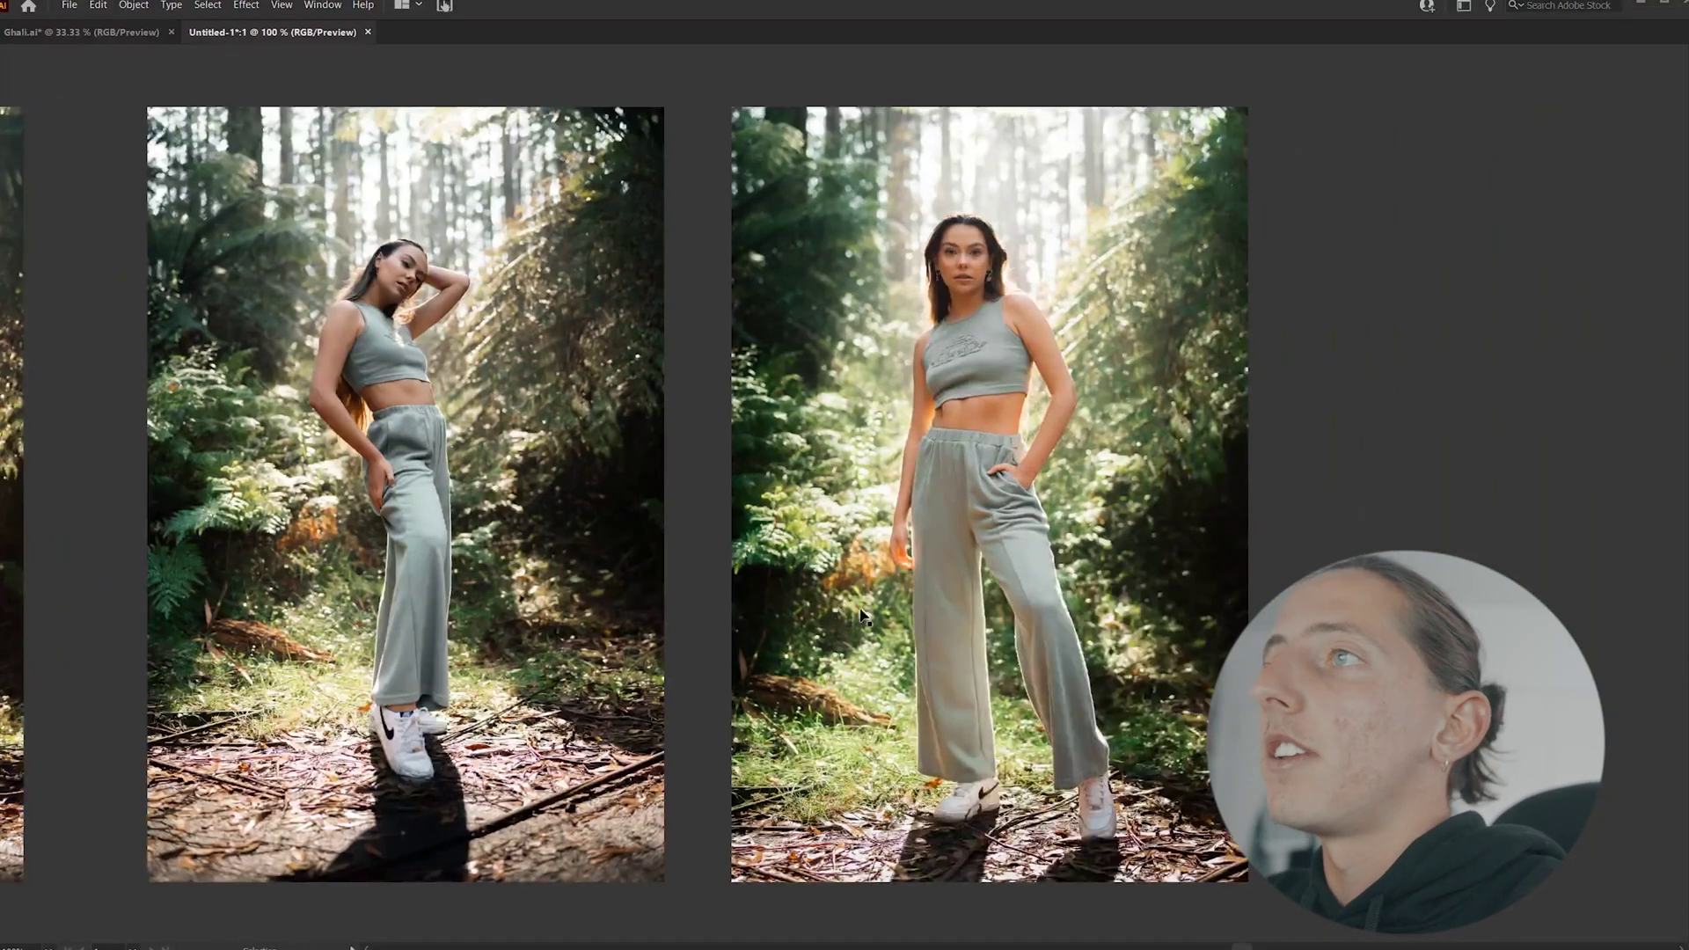
# Step: Inspect the fourth forest portrait up close, examining the fabric folds, trouser legs and shoes
pyautogui.hscroll(4, 880, 605)
pyautogui.scroll(5, 880, 605)
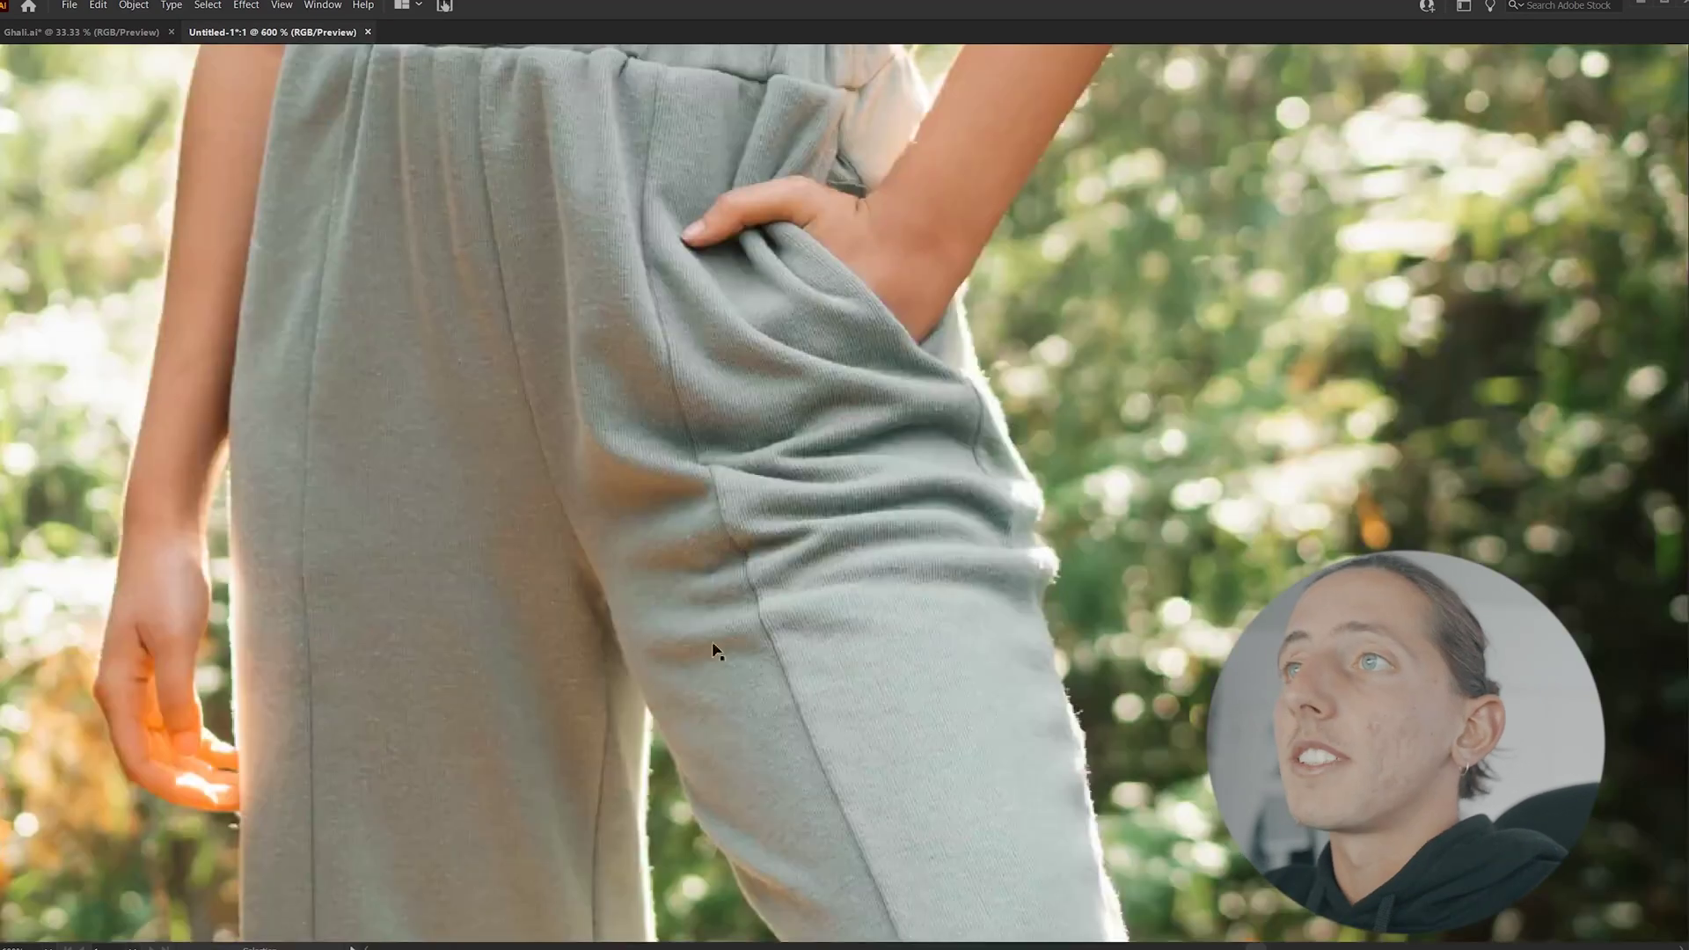
pyautogui.scroll(-3, 749, 553)
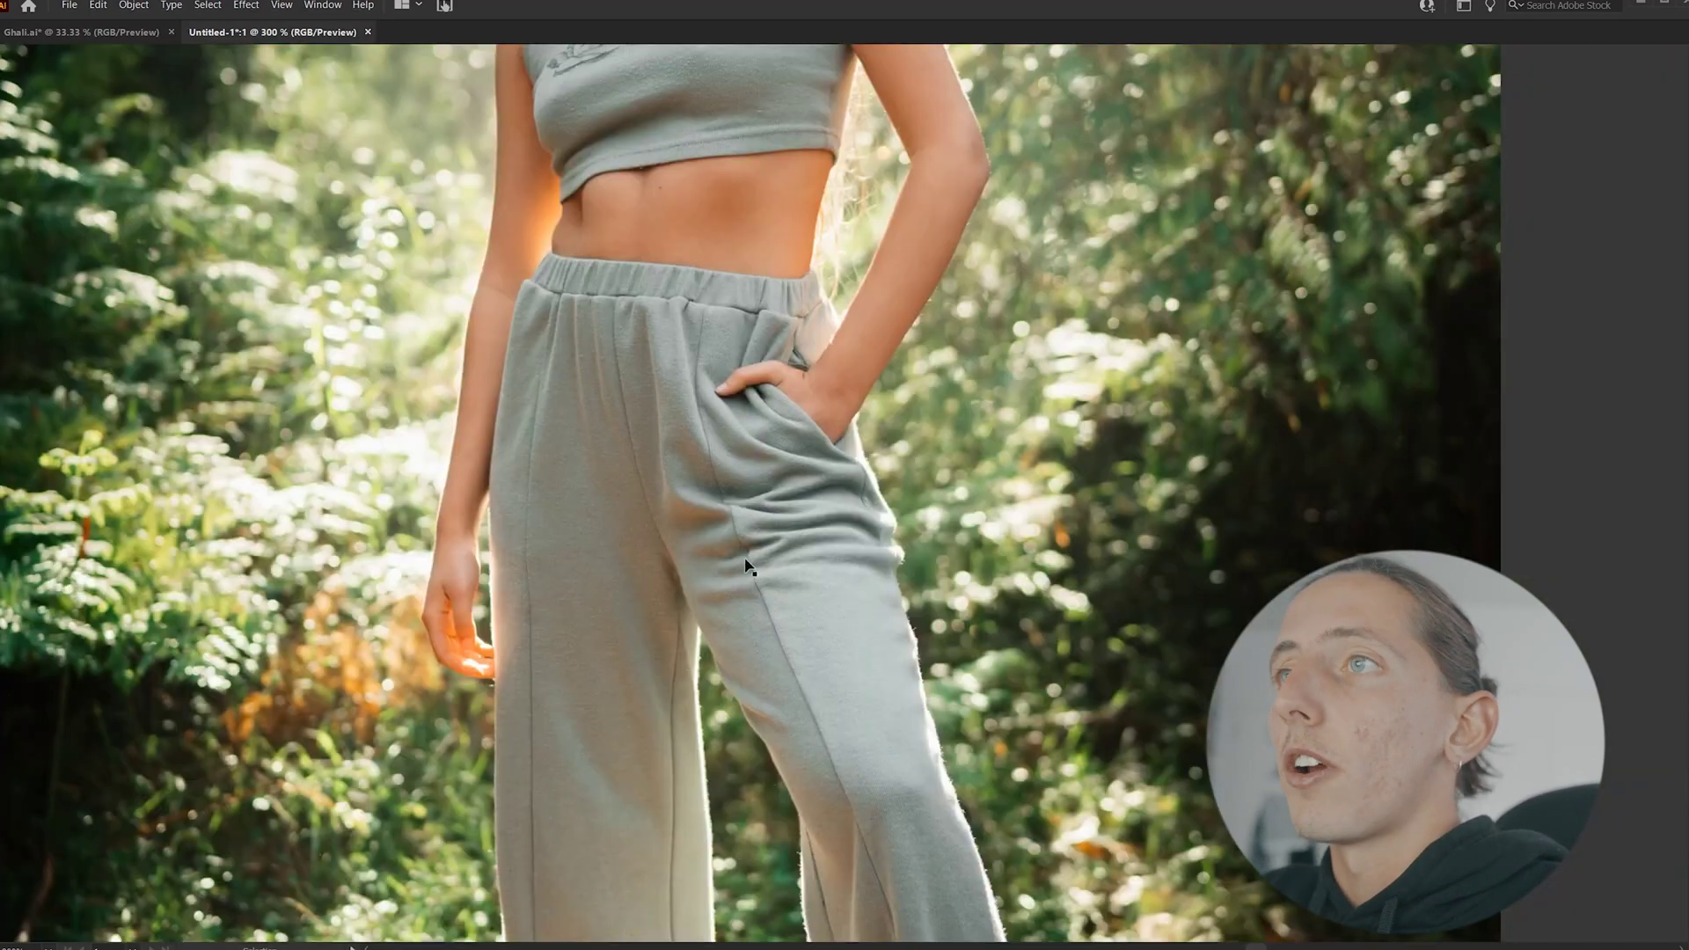
pyautogui.scroll(-5, 747, 551)
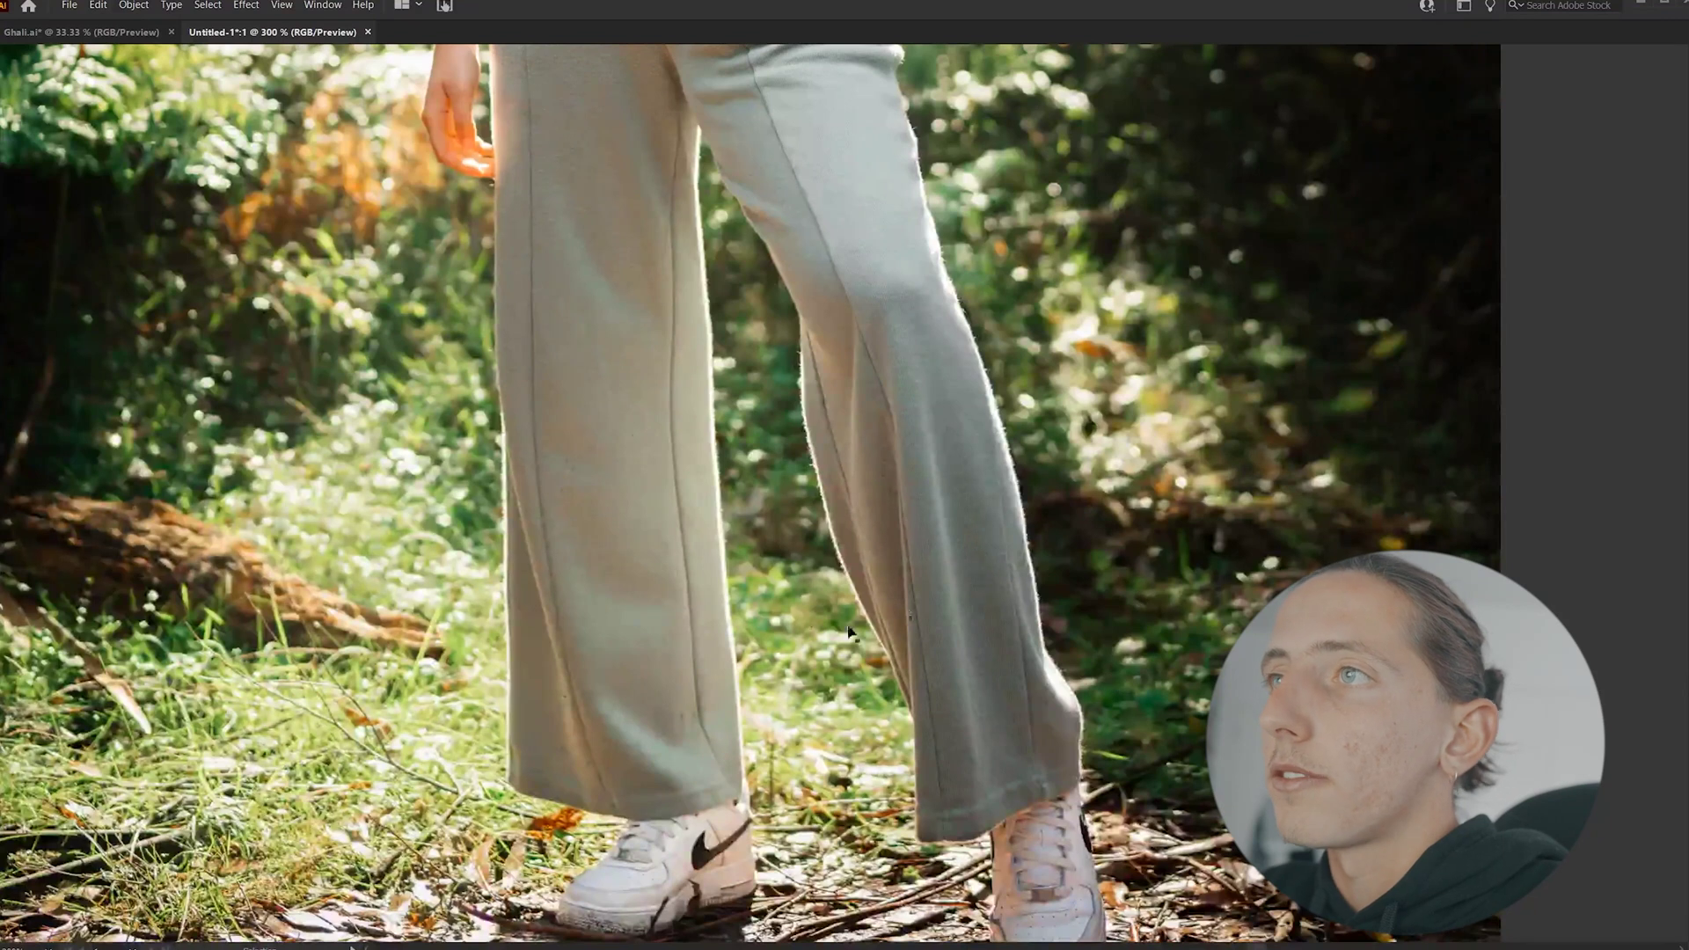
pyautogui.scroll(-4, 763, 630)
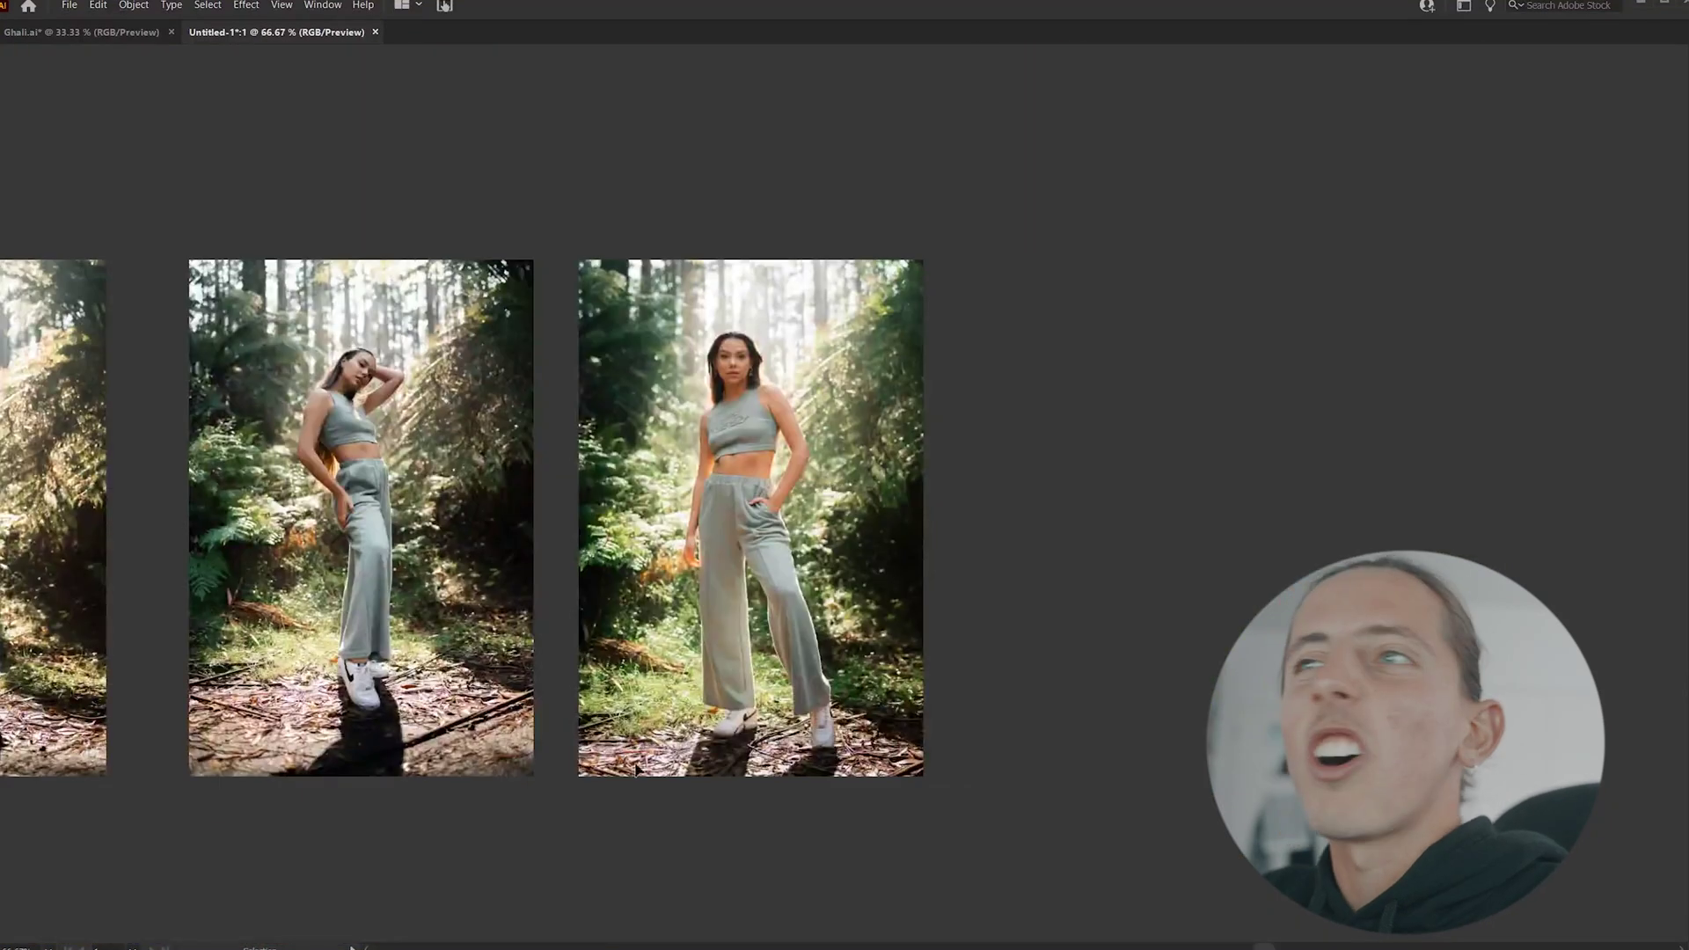
pyautogui.scroll(4, 676, 433)
pyautogui.scroll(-2, 845, 518)
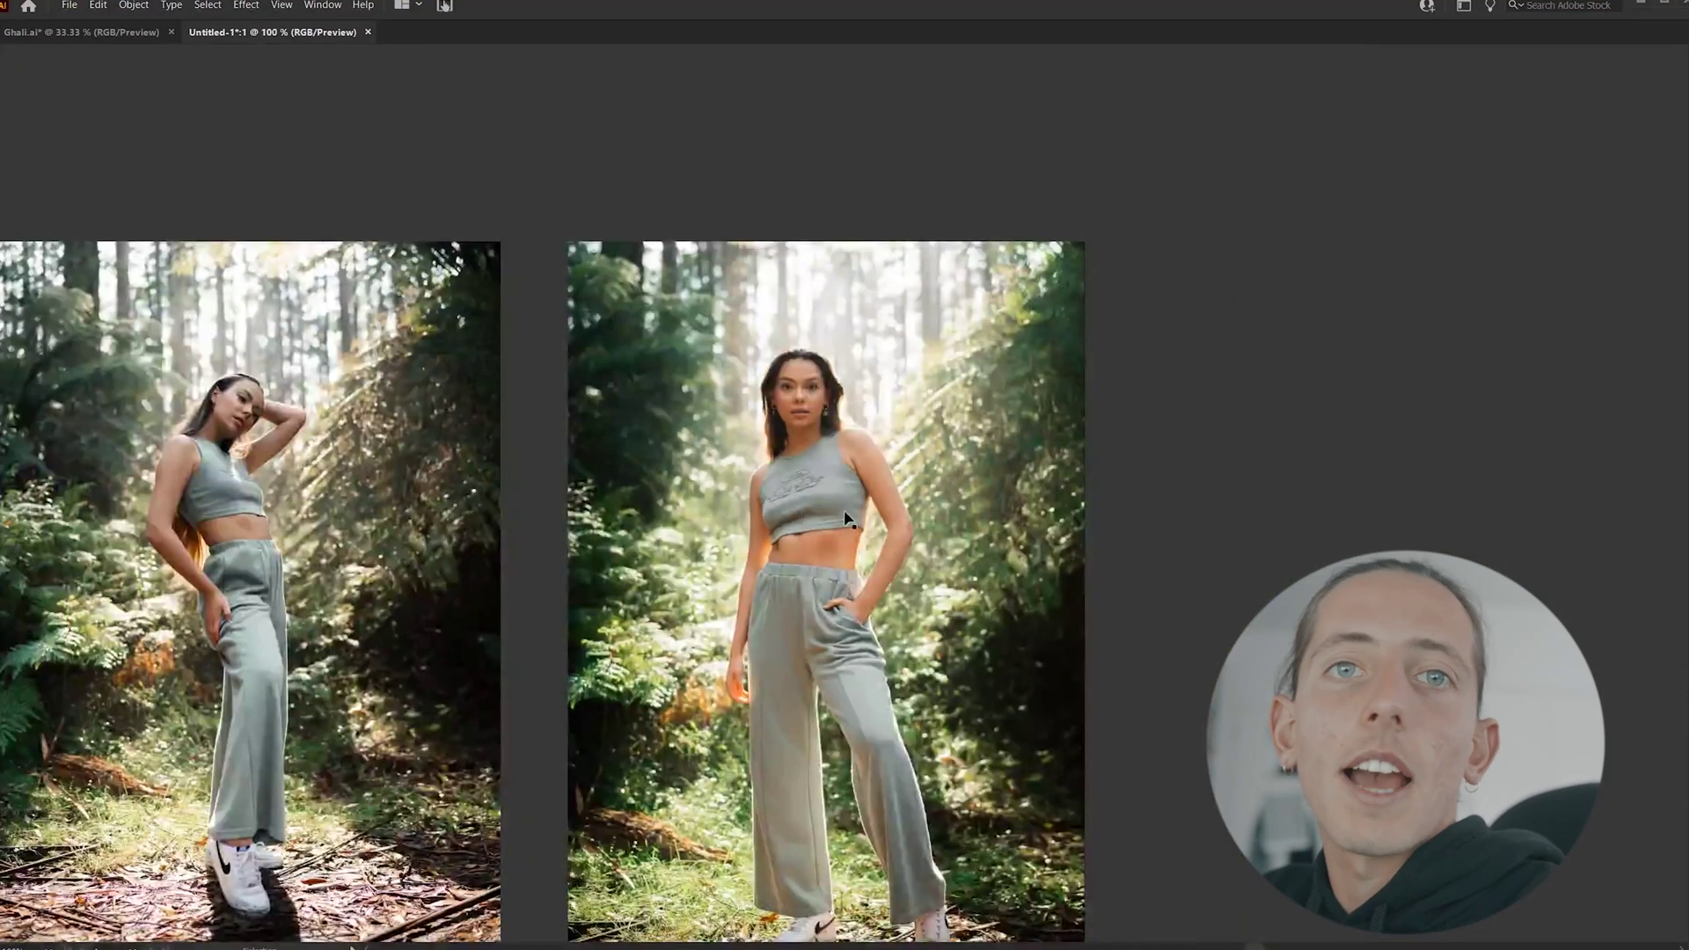
pyautogui.scroll(-2, 816, 559)
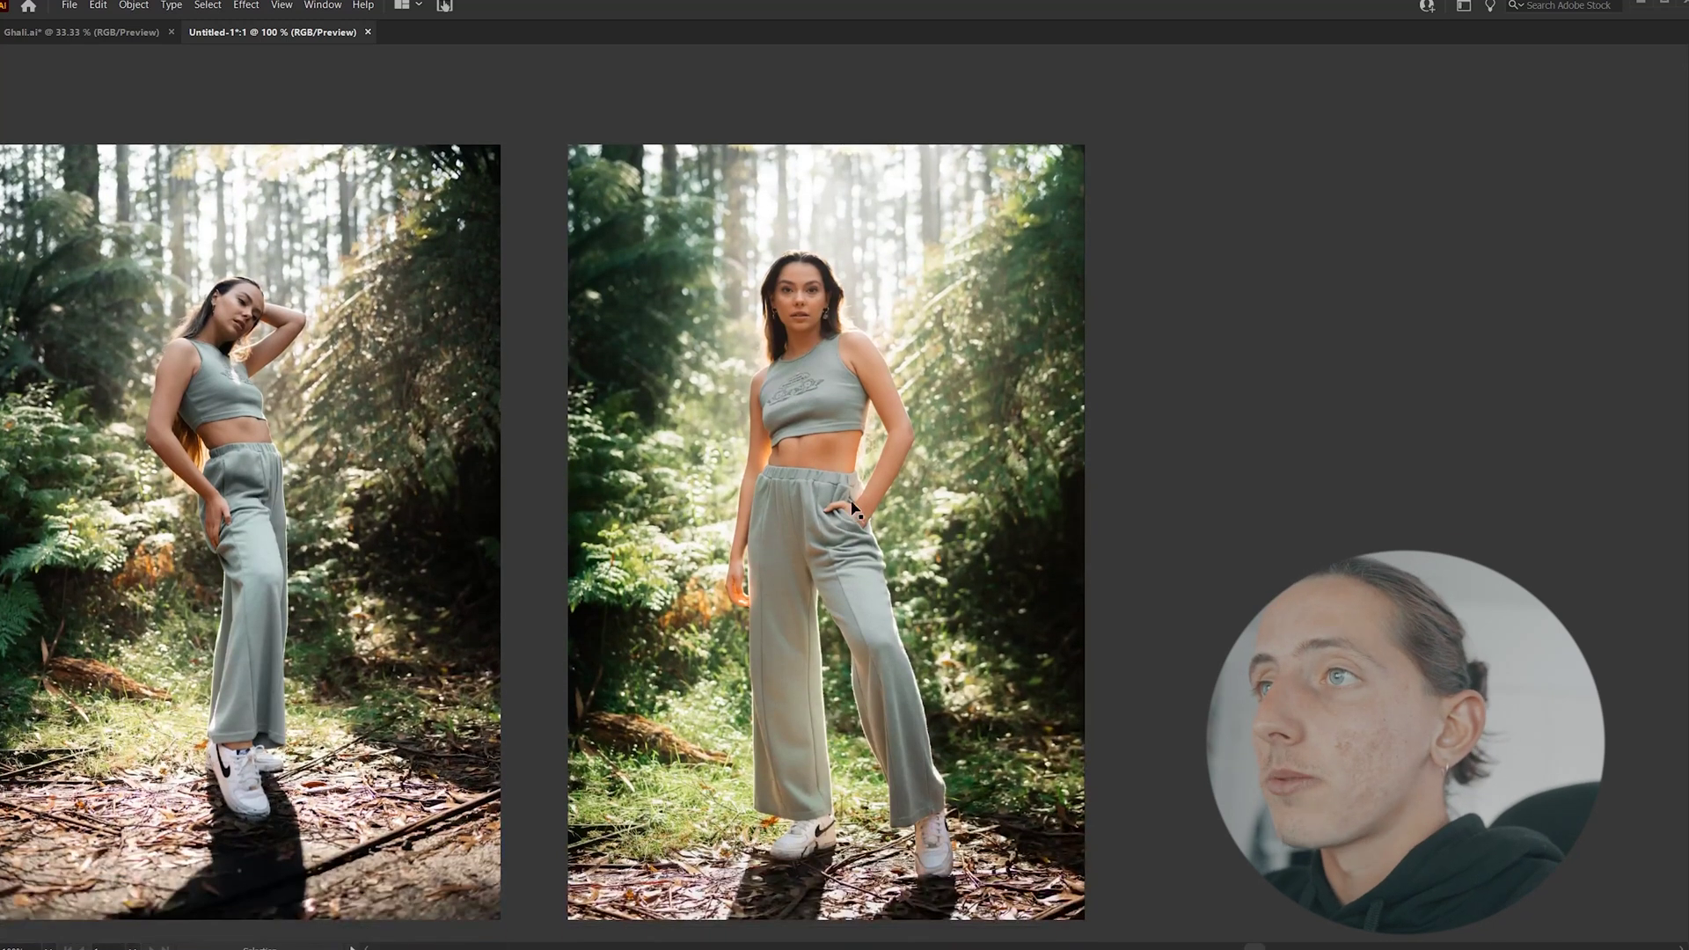
pyautogui.scroll(-3, 820, 573)
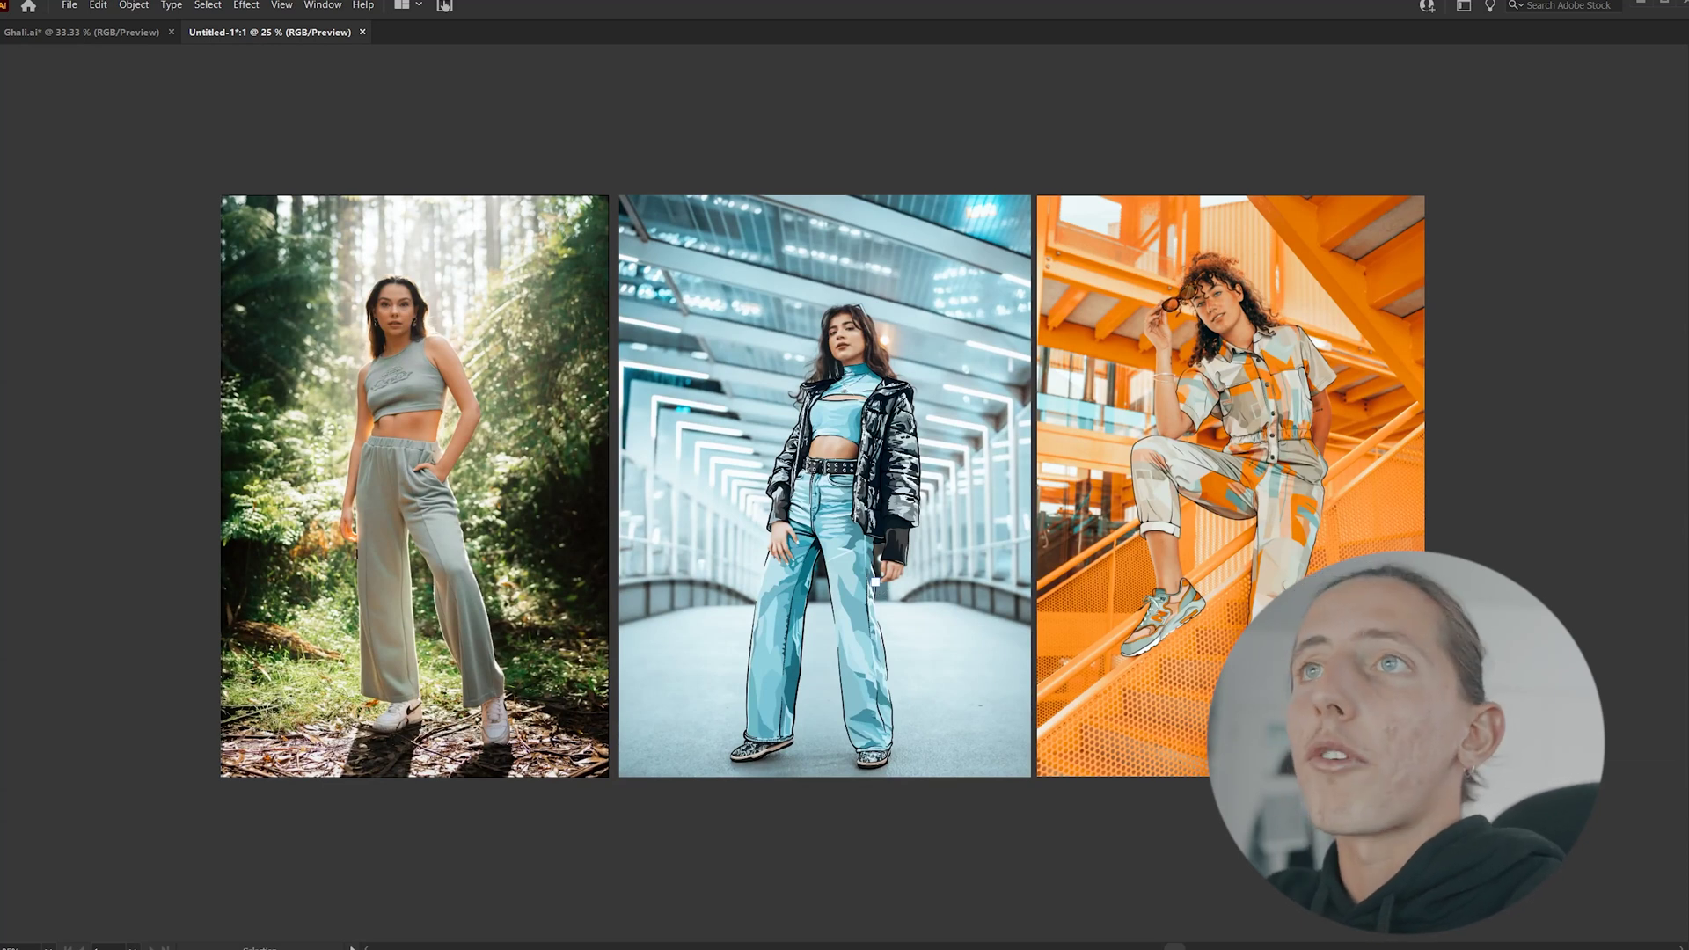
# Step: Draw a straight test line about 0.57 in long beside the outer leg outline of the illustrated blue jeans
pyautogui.scroll(1, 1023, 728)
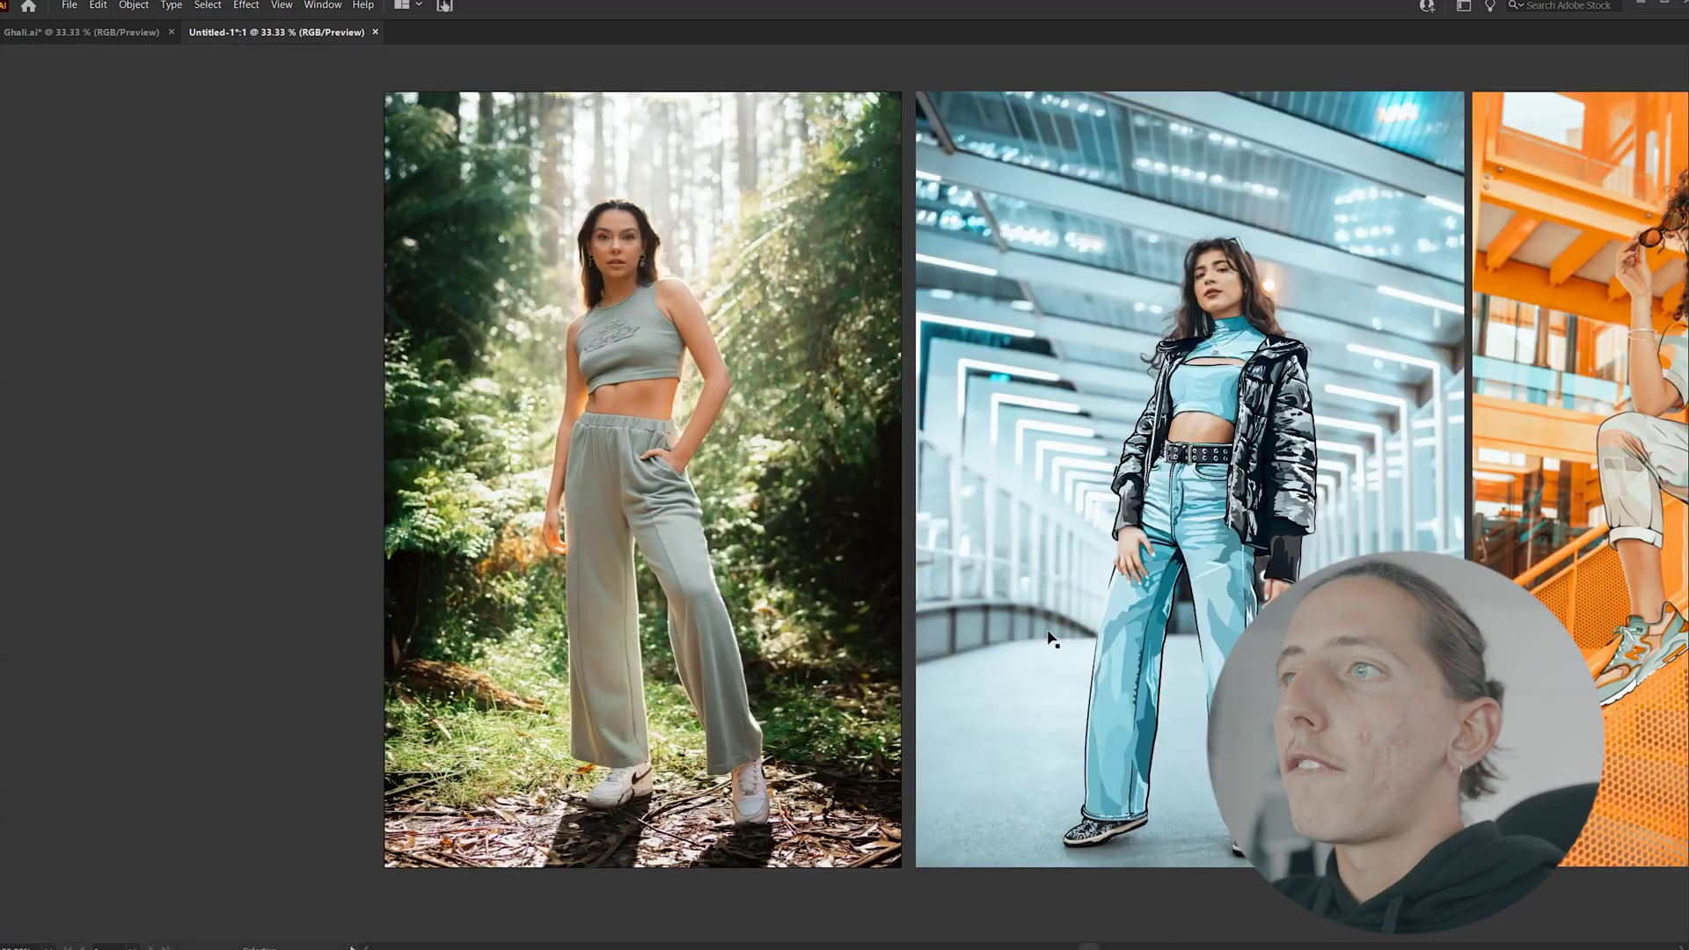
pyautogui.hscroll(2, 1063, 676)
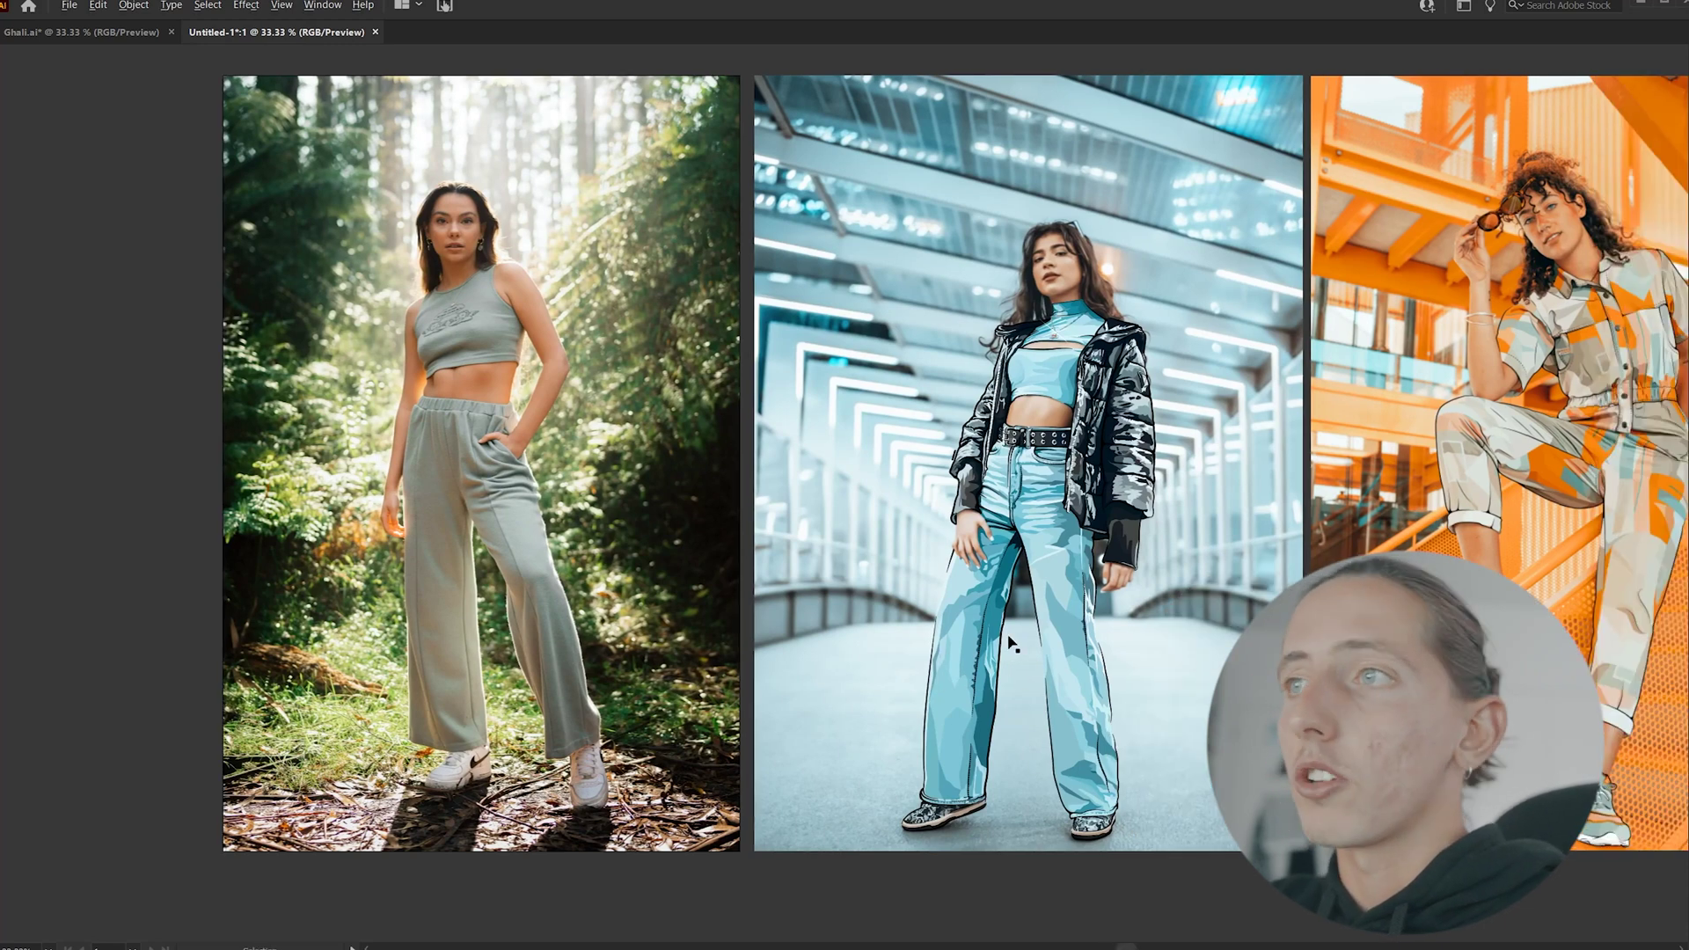
pyautogui.scroll(5, 1010, 643)
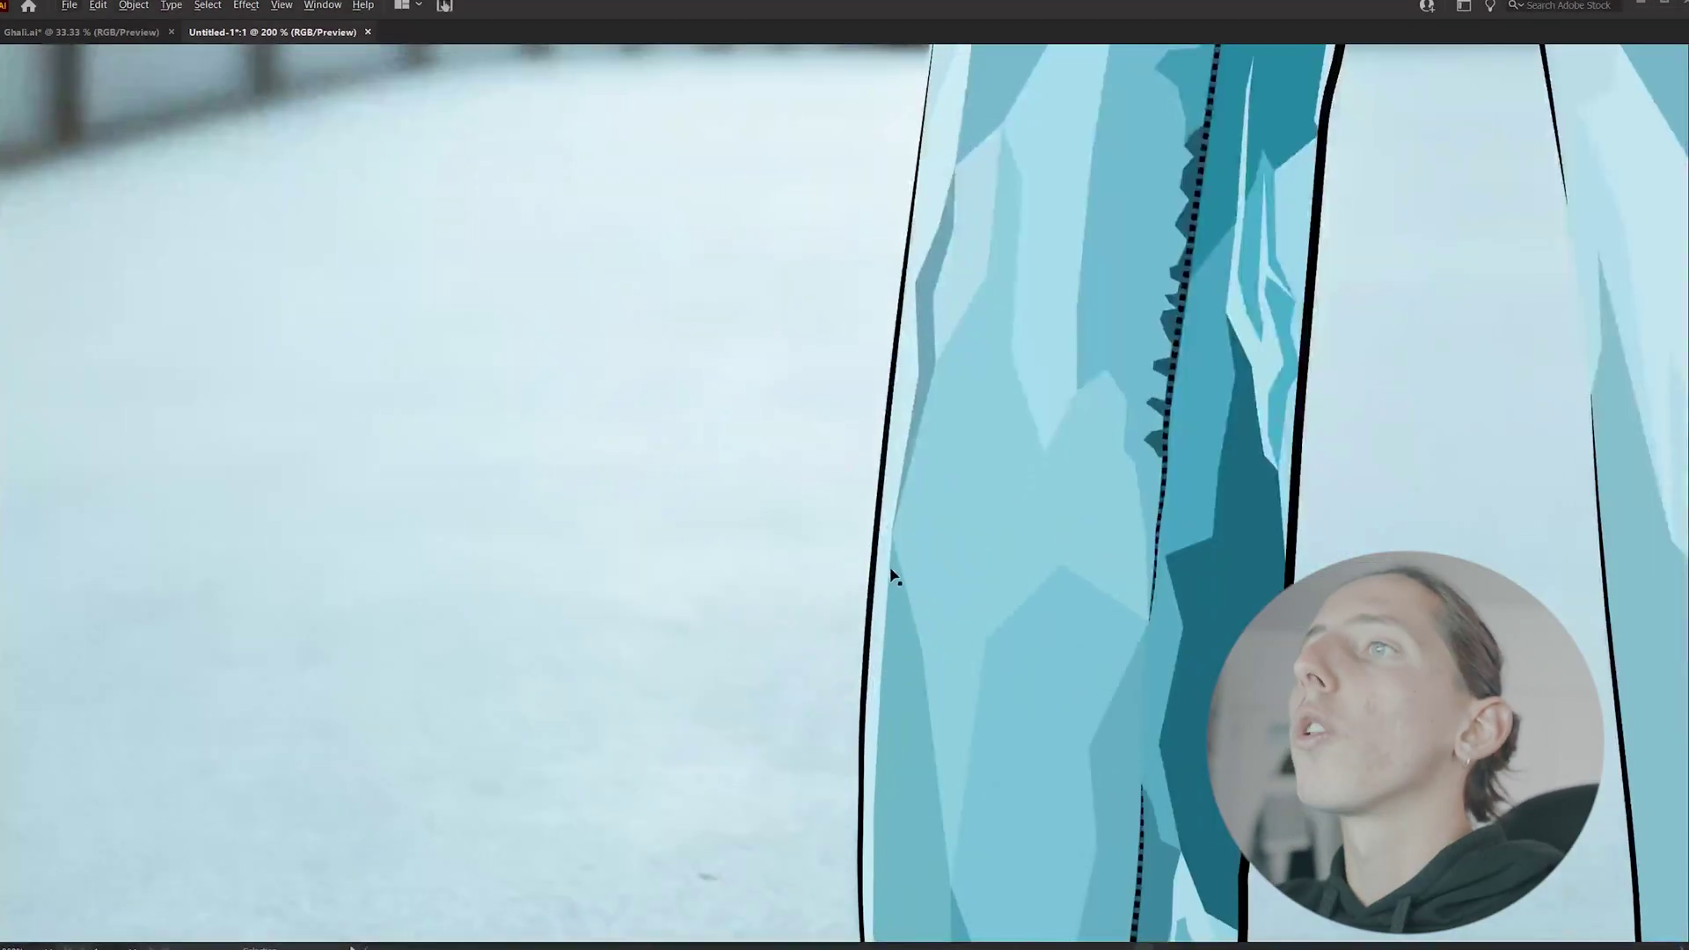
pyautogui.scroll(1, 891, 576)
pyautogui.moveTo(854, 500); pyautogui.dragTo(836, 667)
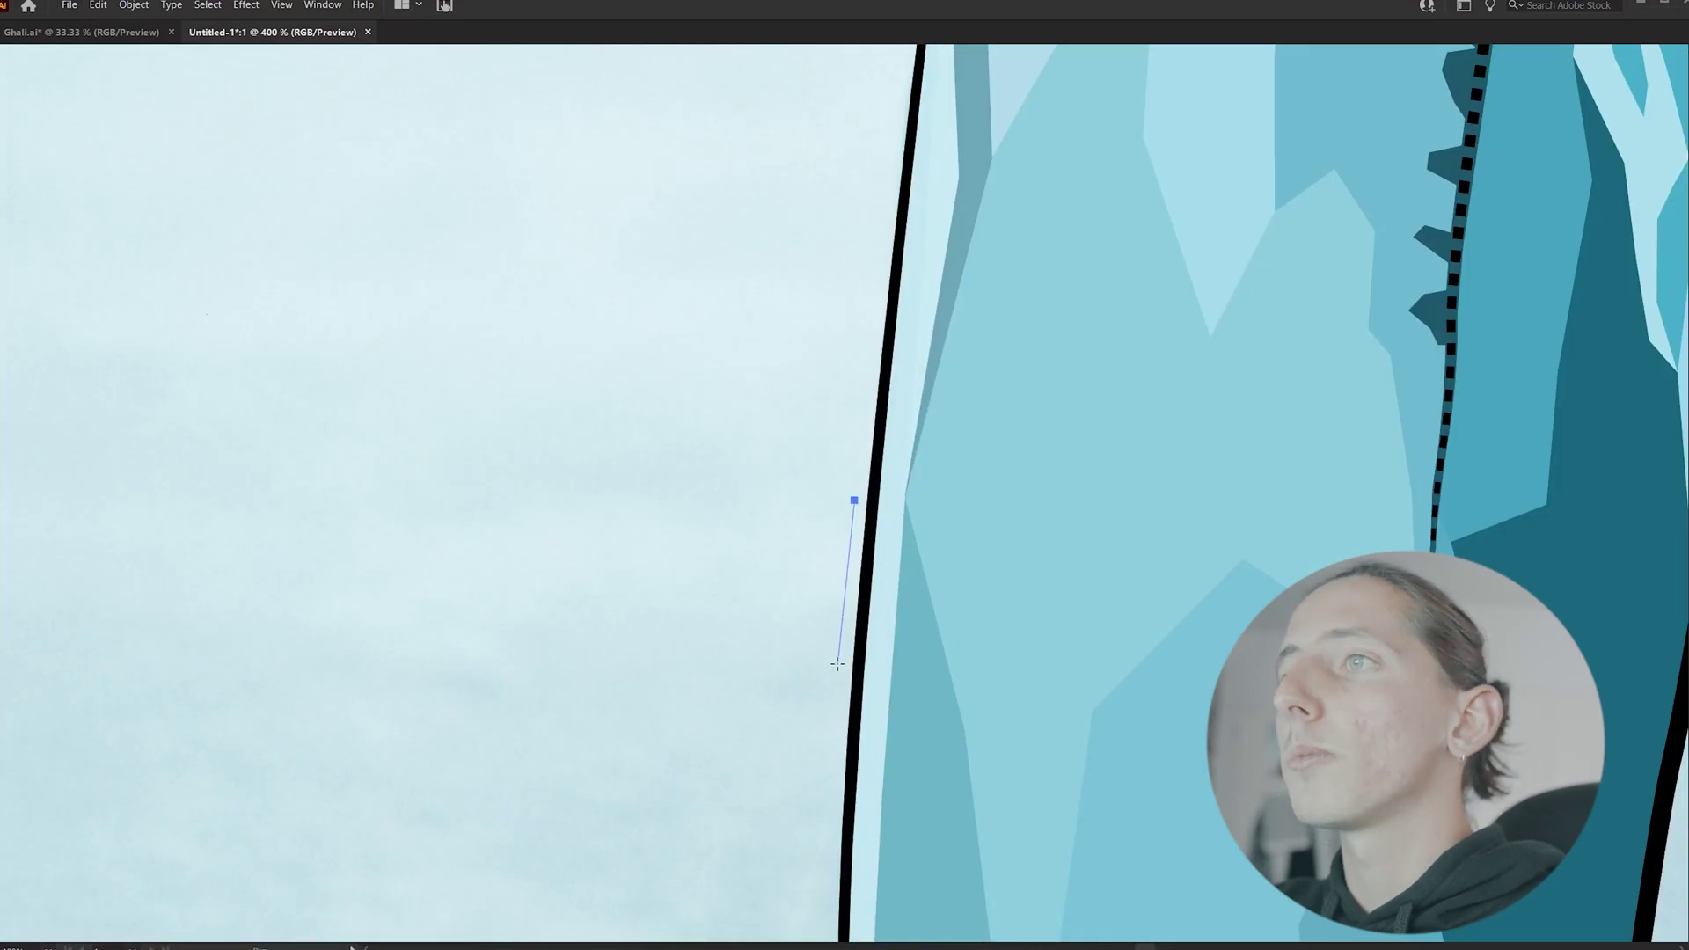
# Step: Bring back the panels and give the test line a 3 pt black stroke with no fill
pyautogui.scroll(3, 844, 677)
pyautogui.press('f')
pyautogui.press('f')
pyautogui.press('Tab')
pyautogui.click(870, 605)
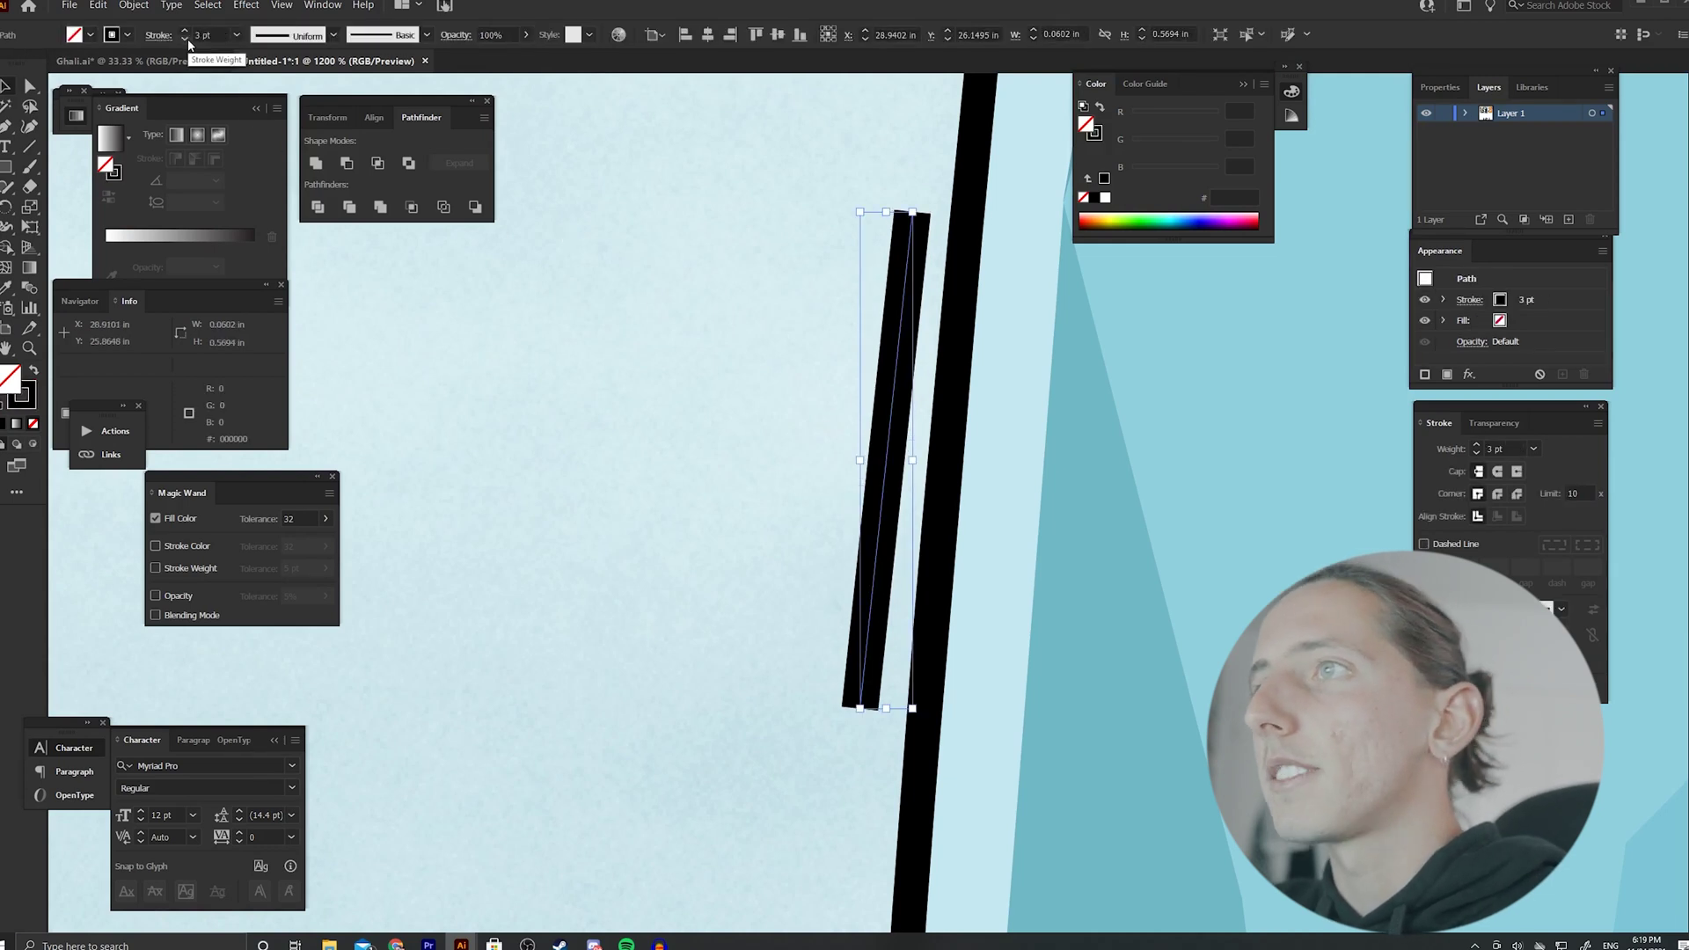
pyautogui.click(187, 38)
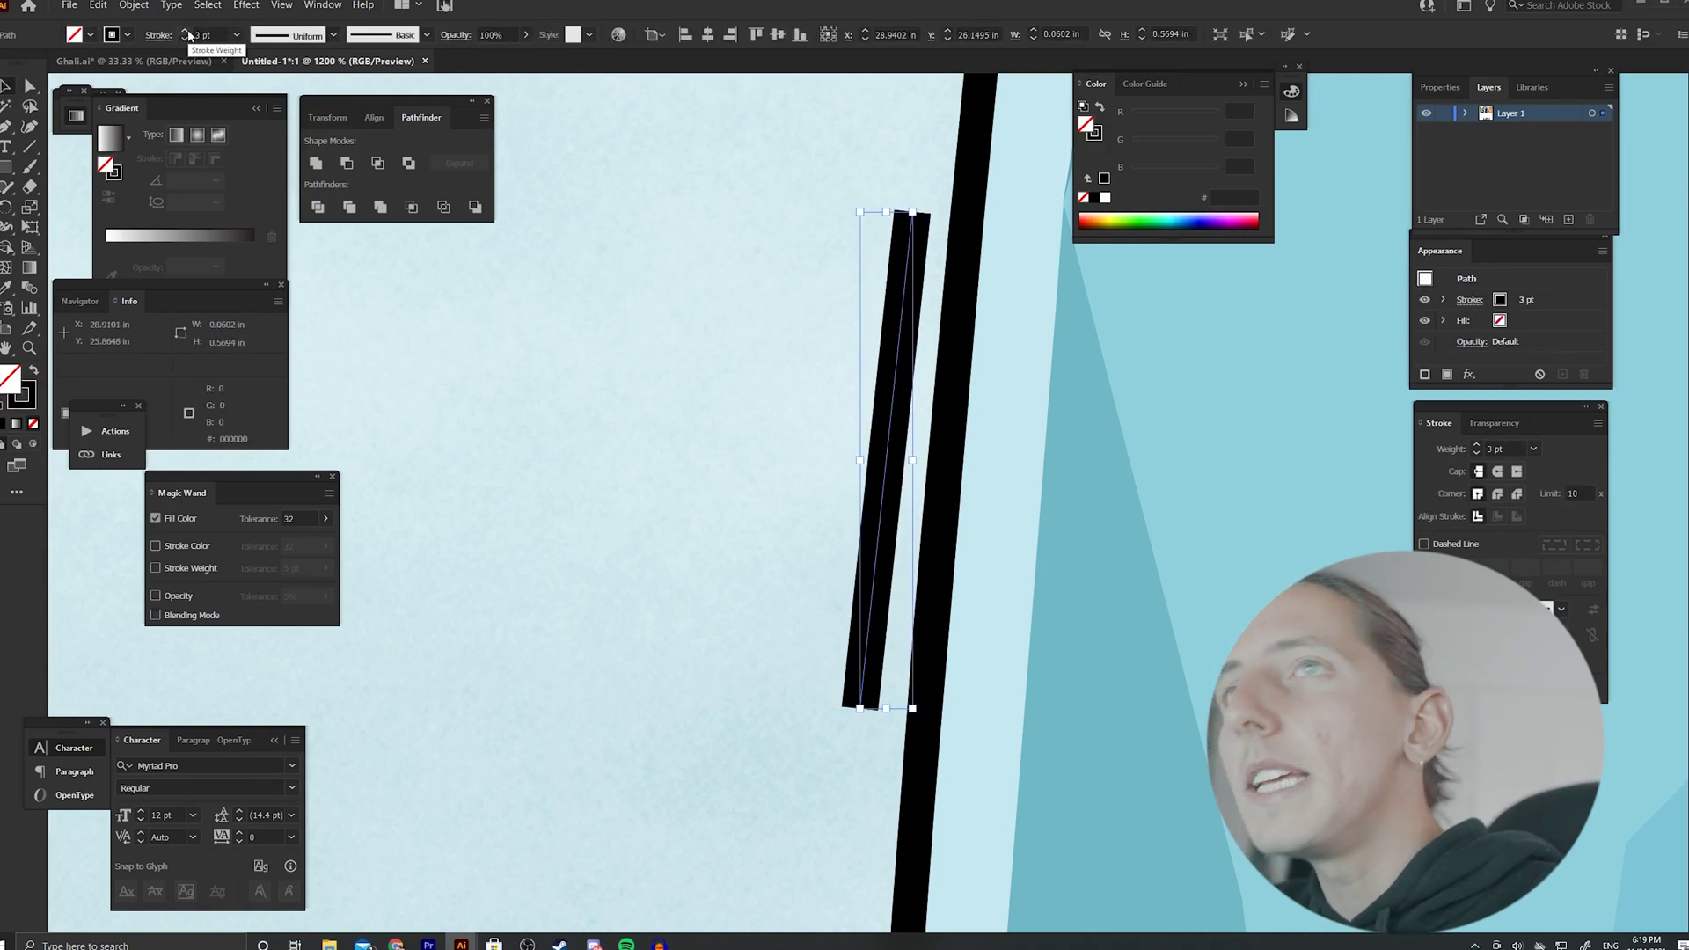
pyautogui.click(790, 633)
# Step: Move the test line beside the inner outline of the same jeans leg and set its stroke weight to 4 pt
pyautogui.scroll(-8, 778, 638)
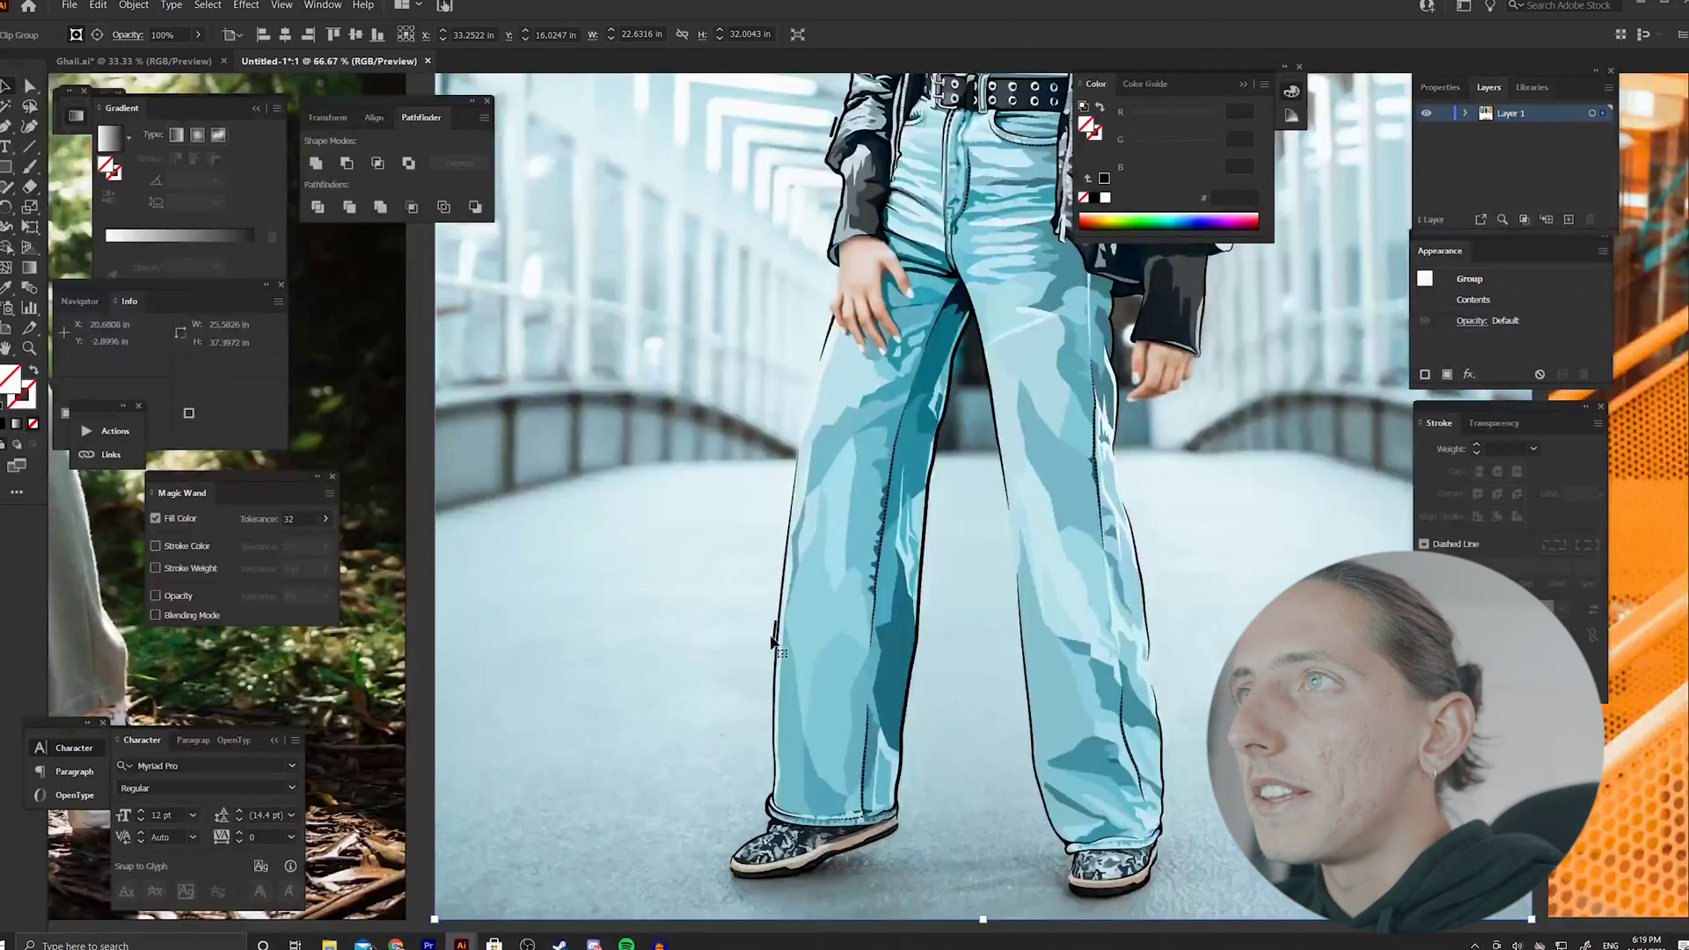
pyautogui.click(920, 664)
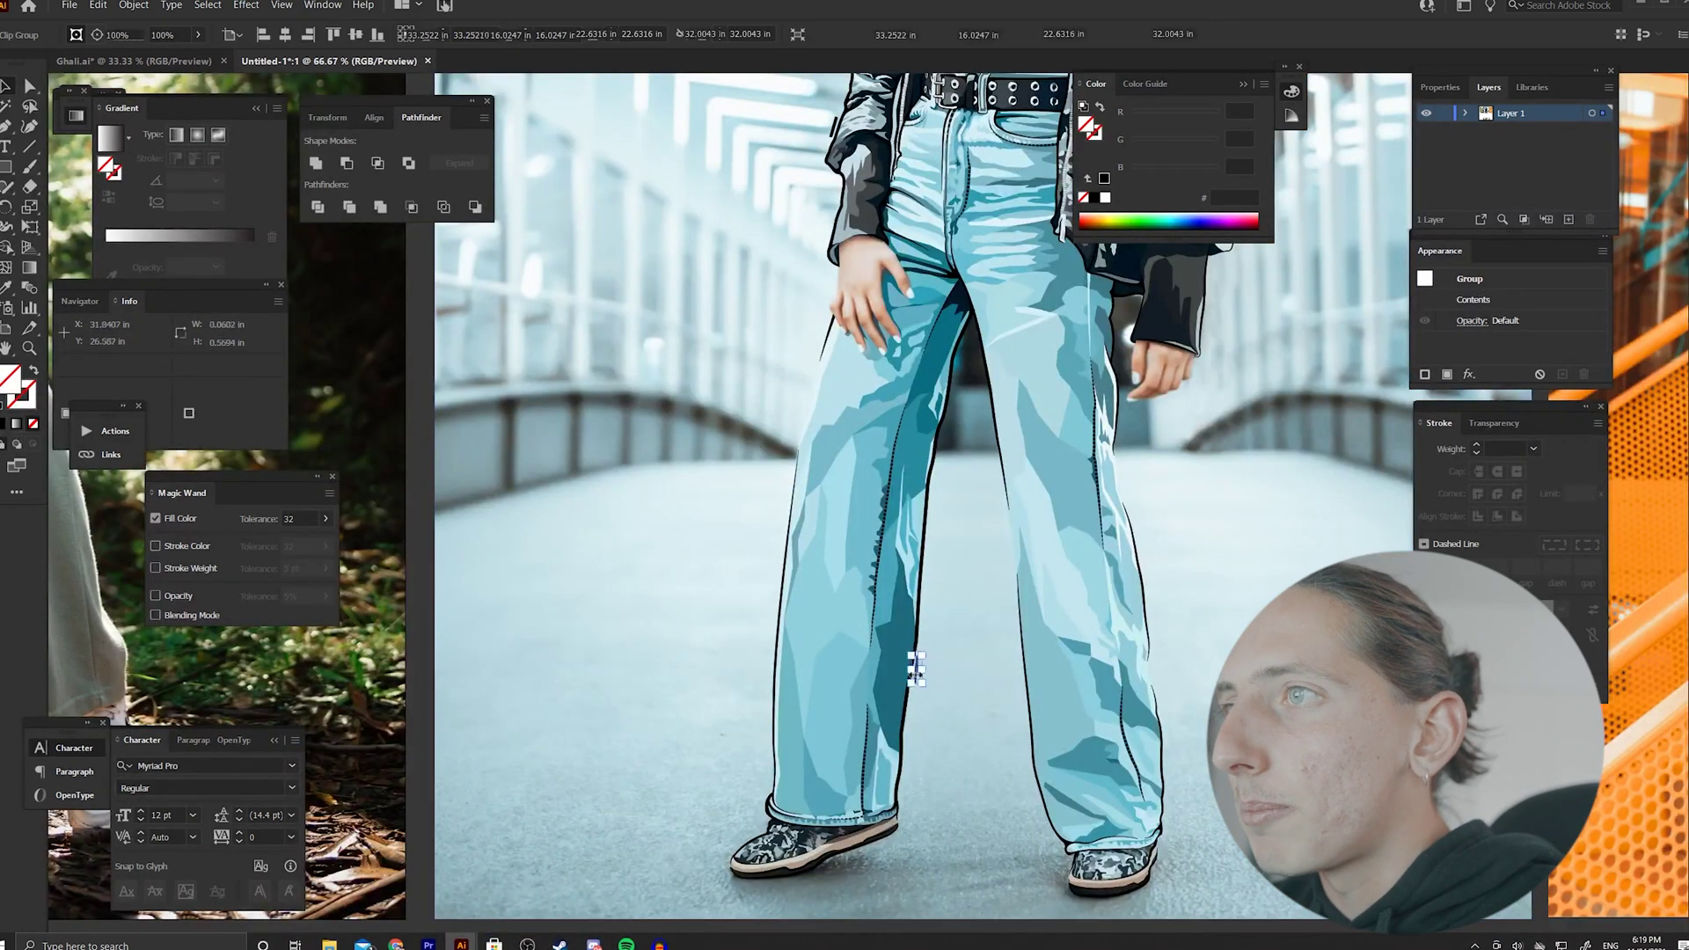
pyautogui.scroll(8, 924, 691)
pyautogui.scroll(2, 518, 285)
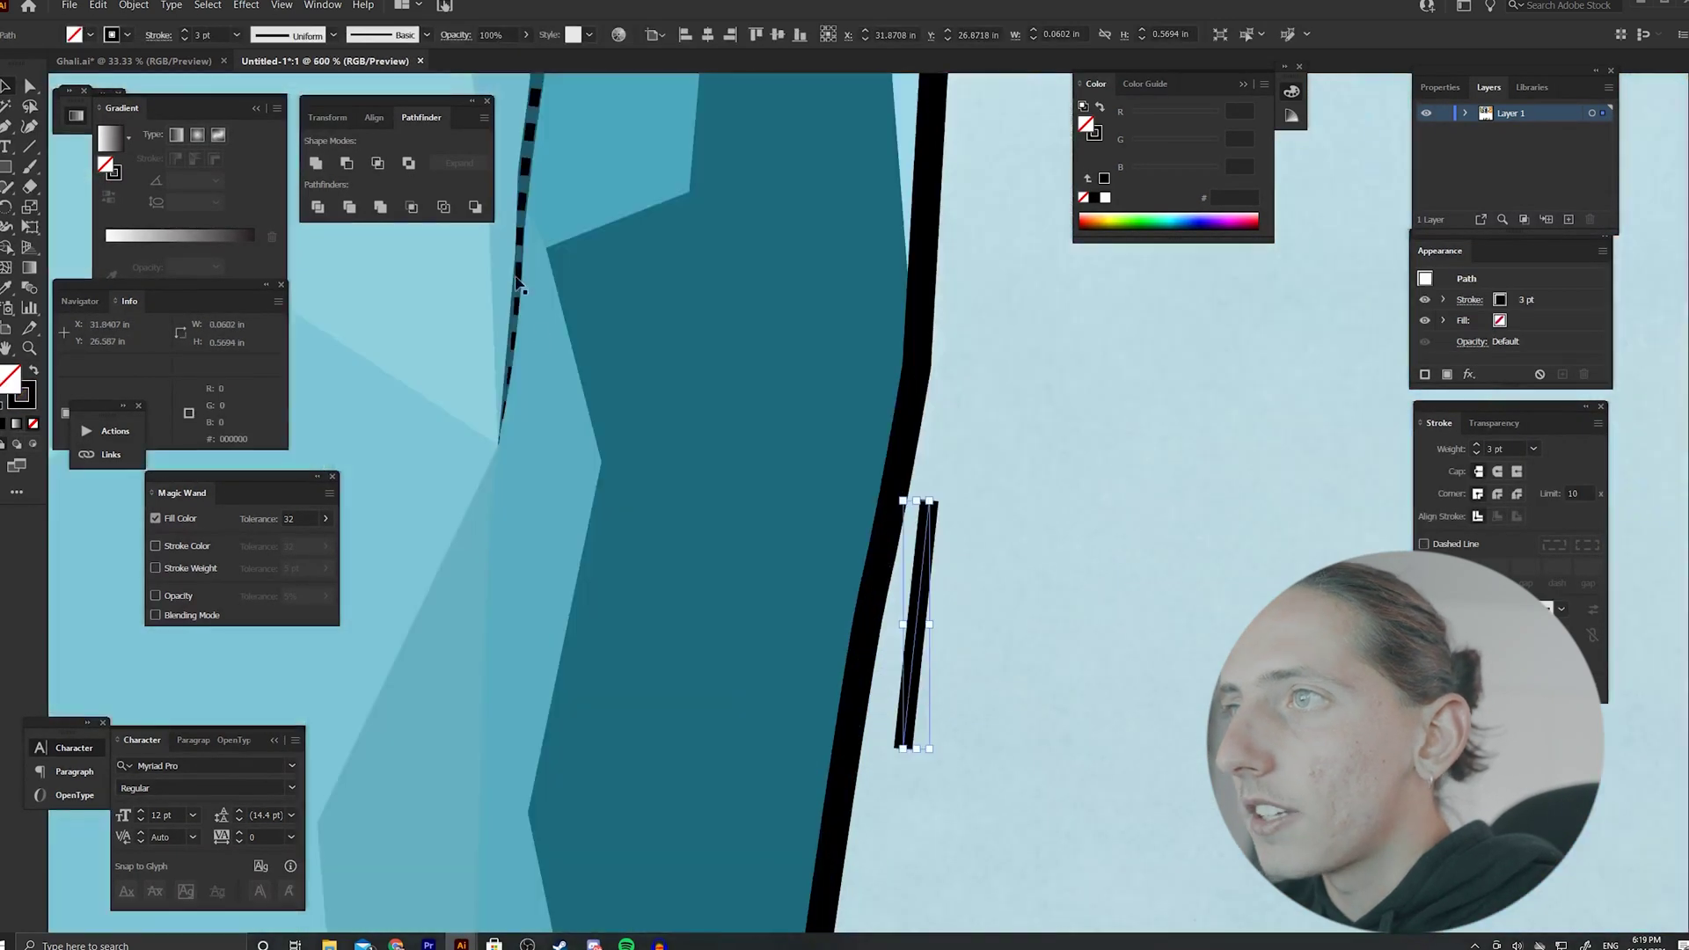
pyautogui.click(183, 32)
pyautogui.click(882, 681)
pyautogui.scroll(-10, 885, 678)
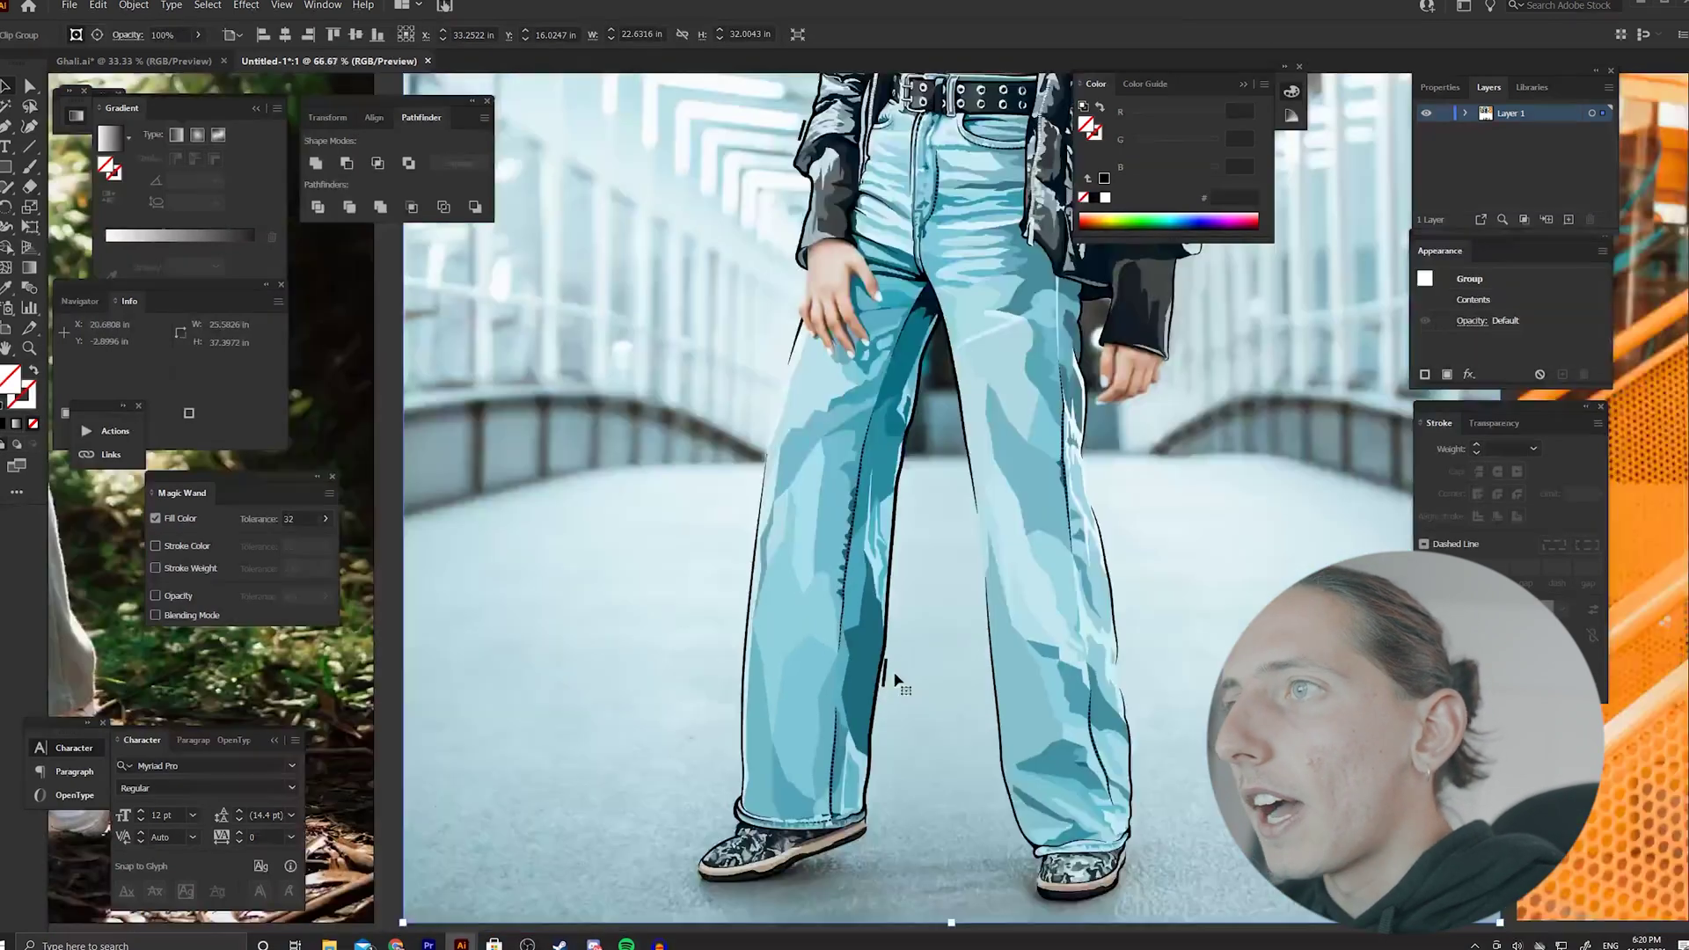
# Step: Move the test line beside the thick trouser outline in the illustrated orange staircase photo
pyautogui.click(884, 677)
pyautogui.scroll(-2, 792, 679)
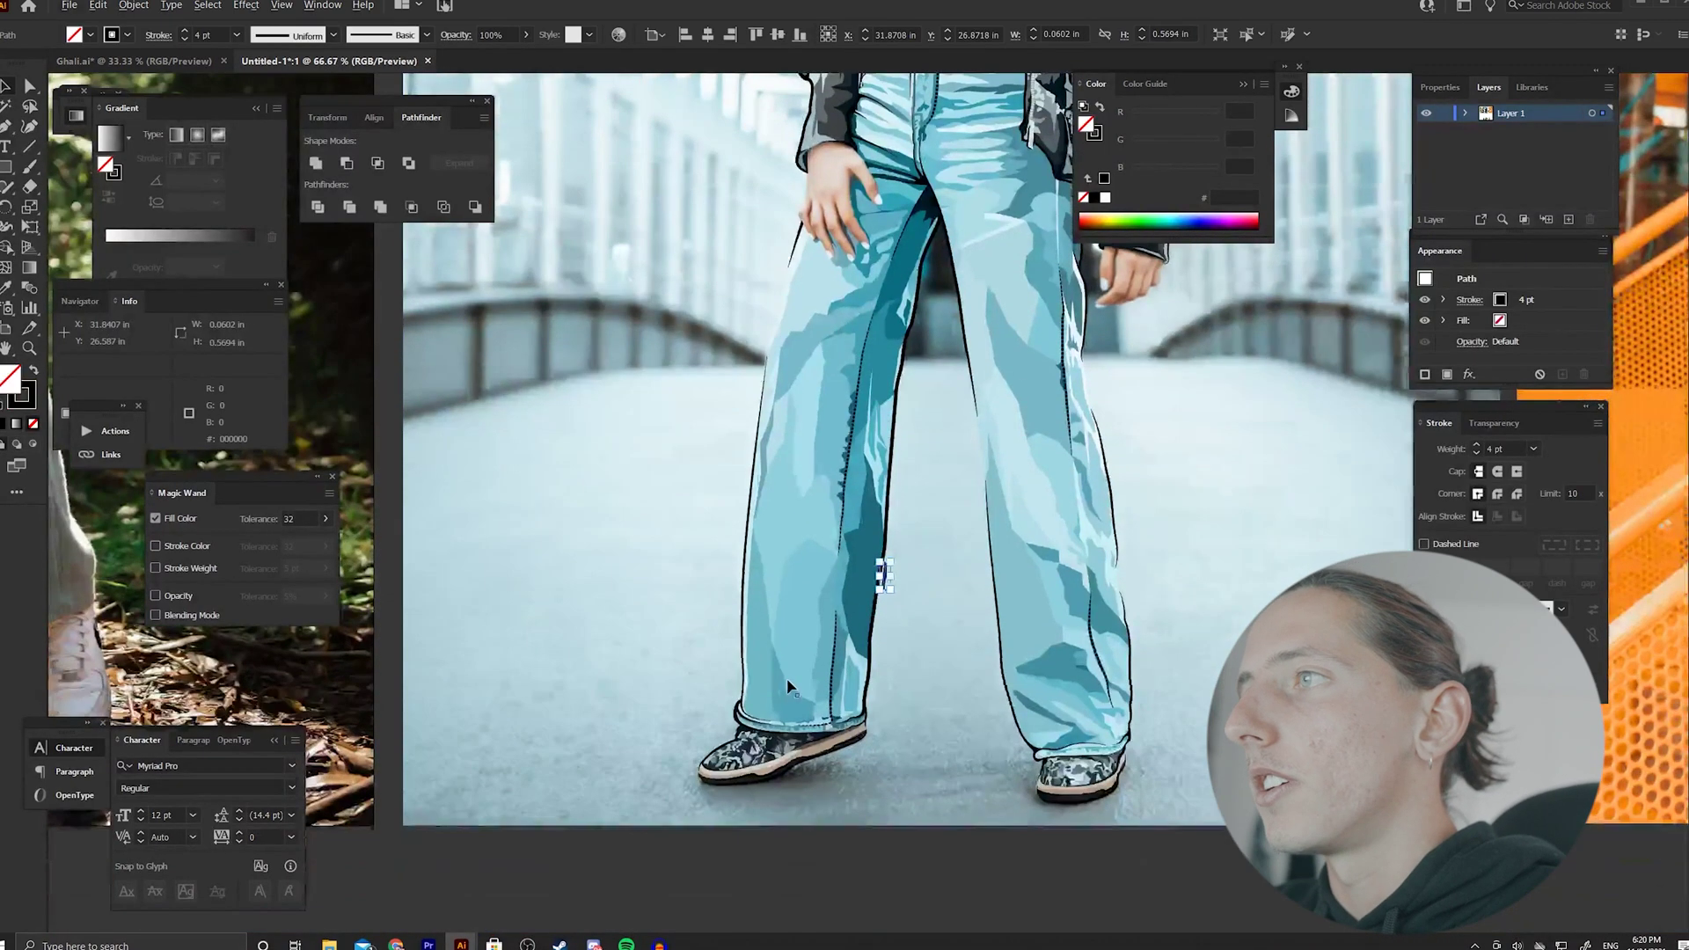
pyautogui.scroll(7, 1072, 726)
pyautogui.moveTo(1053, 711); pyautogui.dragTo(1056, 702)
pyautogui.scroll(2, 896, 430)
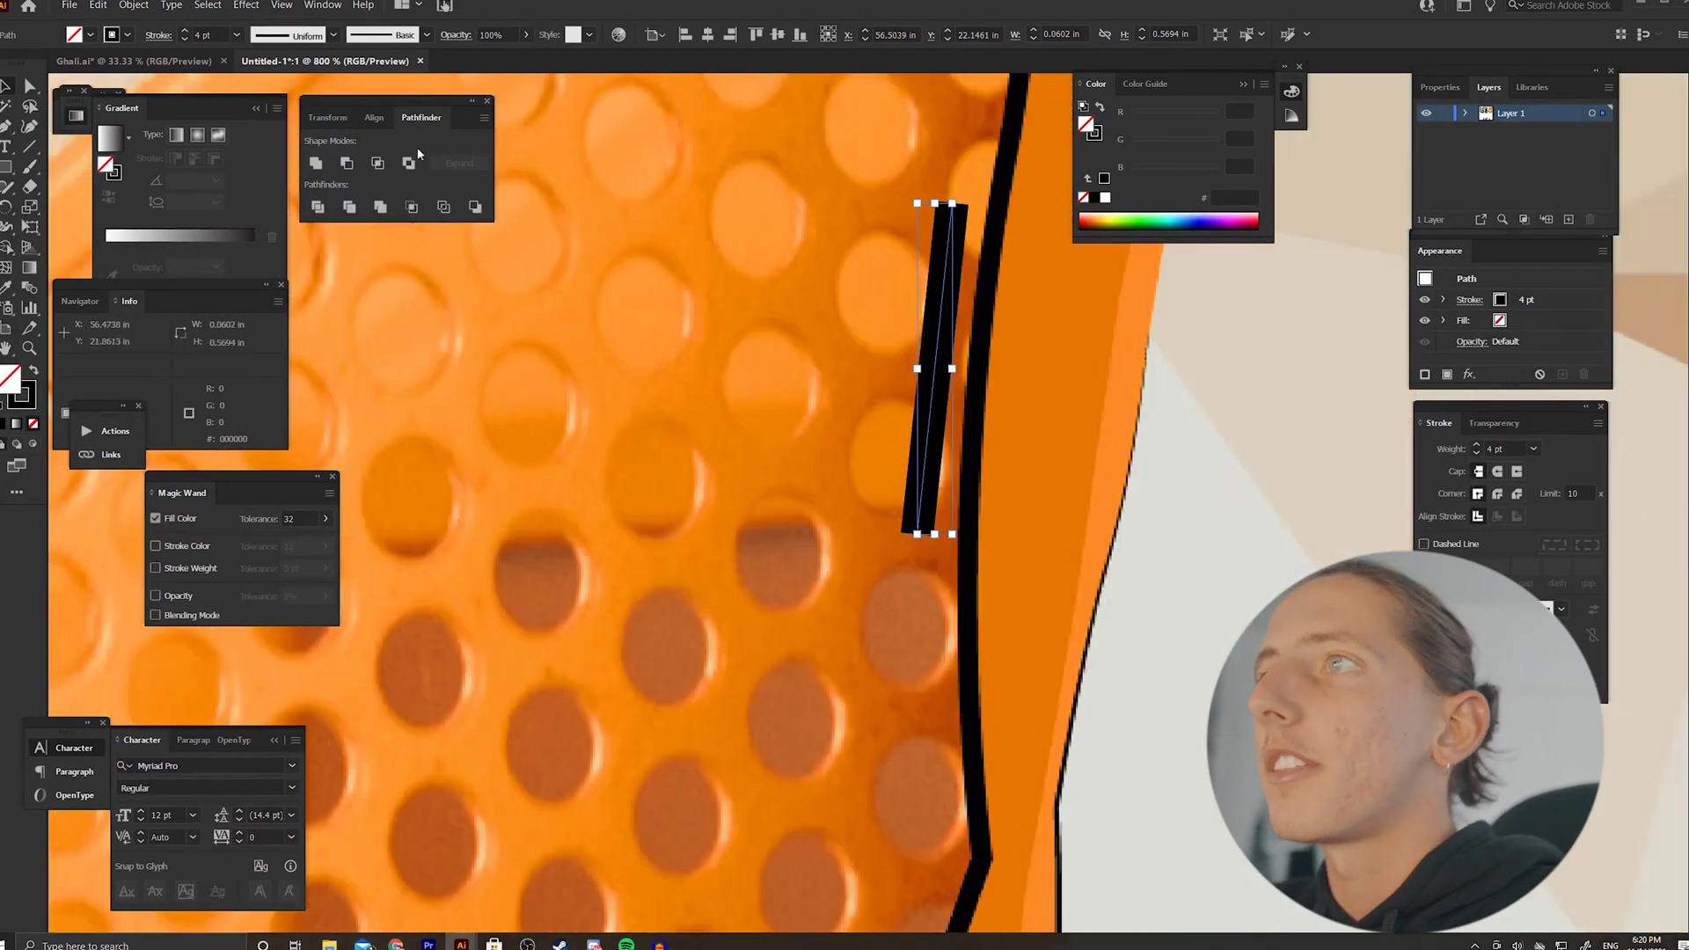
# Step: Compare 2 pt and 3 pt stroke weights on the test line against the trouser outline, leaving it at 3 pt
pyautogui.click(184, 39)
pyautogui.click(184, 39)
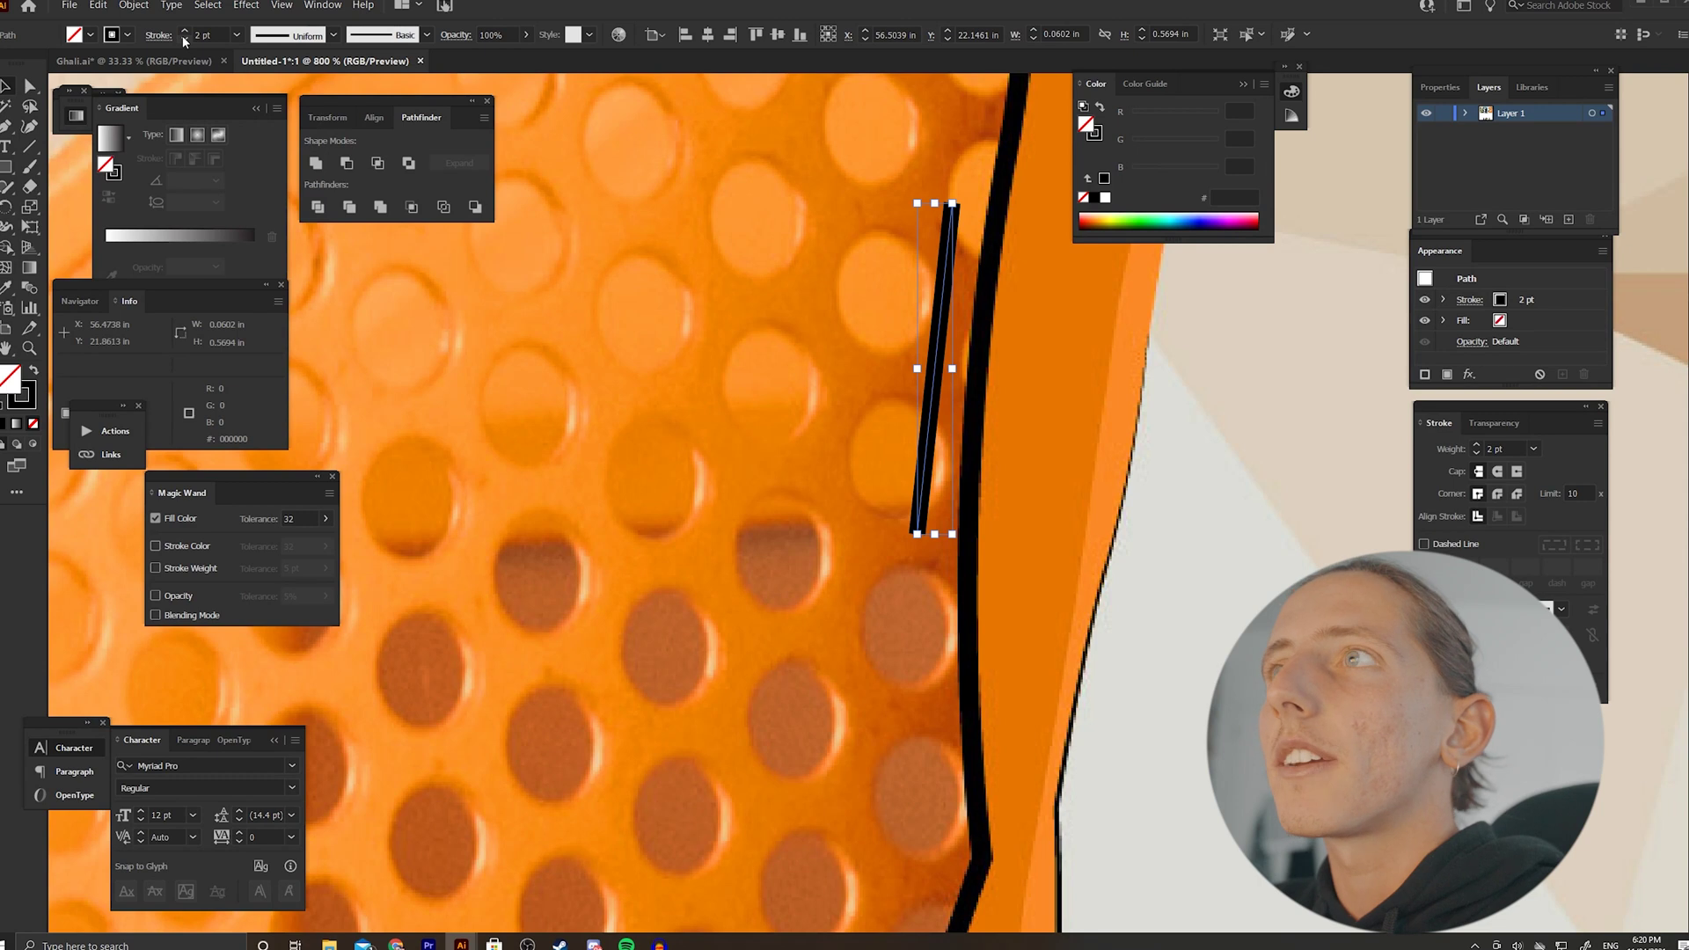
pyautogui.click(184, 31)
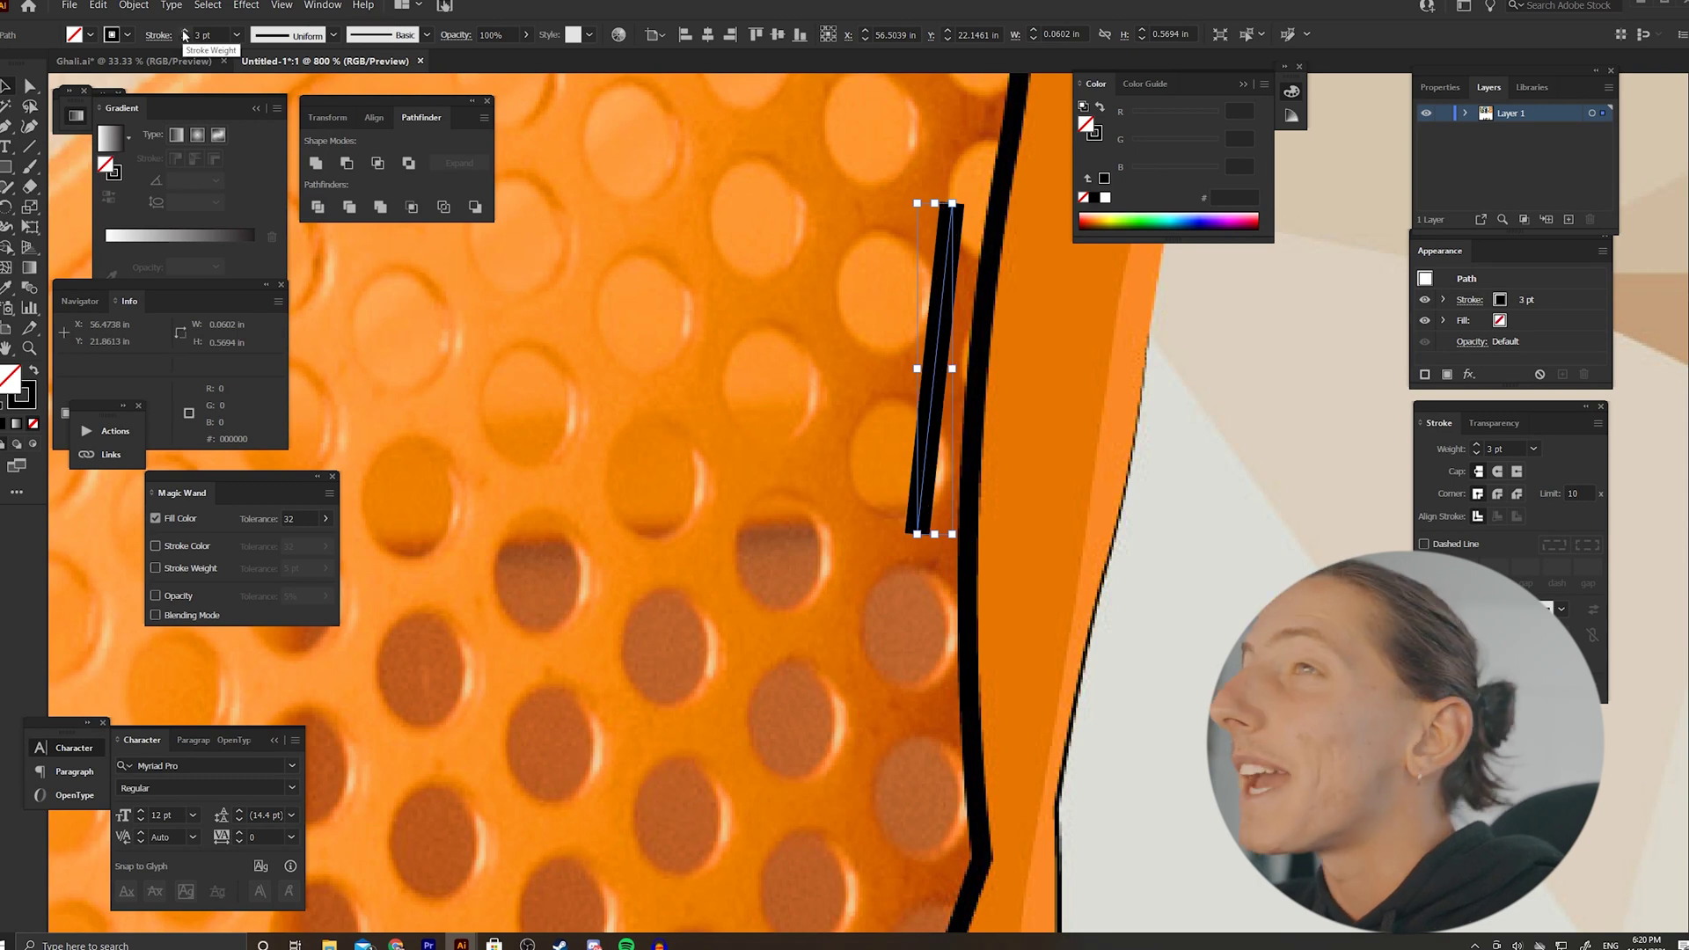
pyautogui.scroll(-4, 815, 426)
pyautogui.click(798, 446)
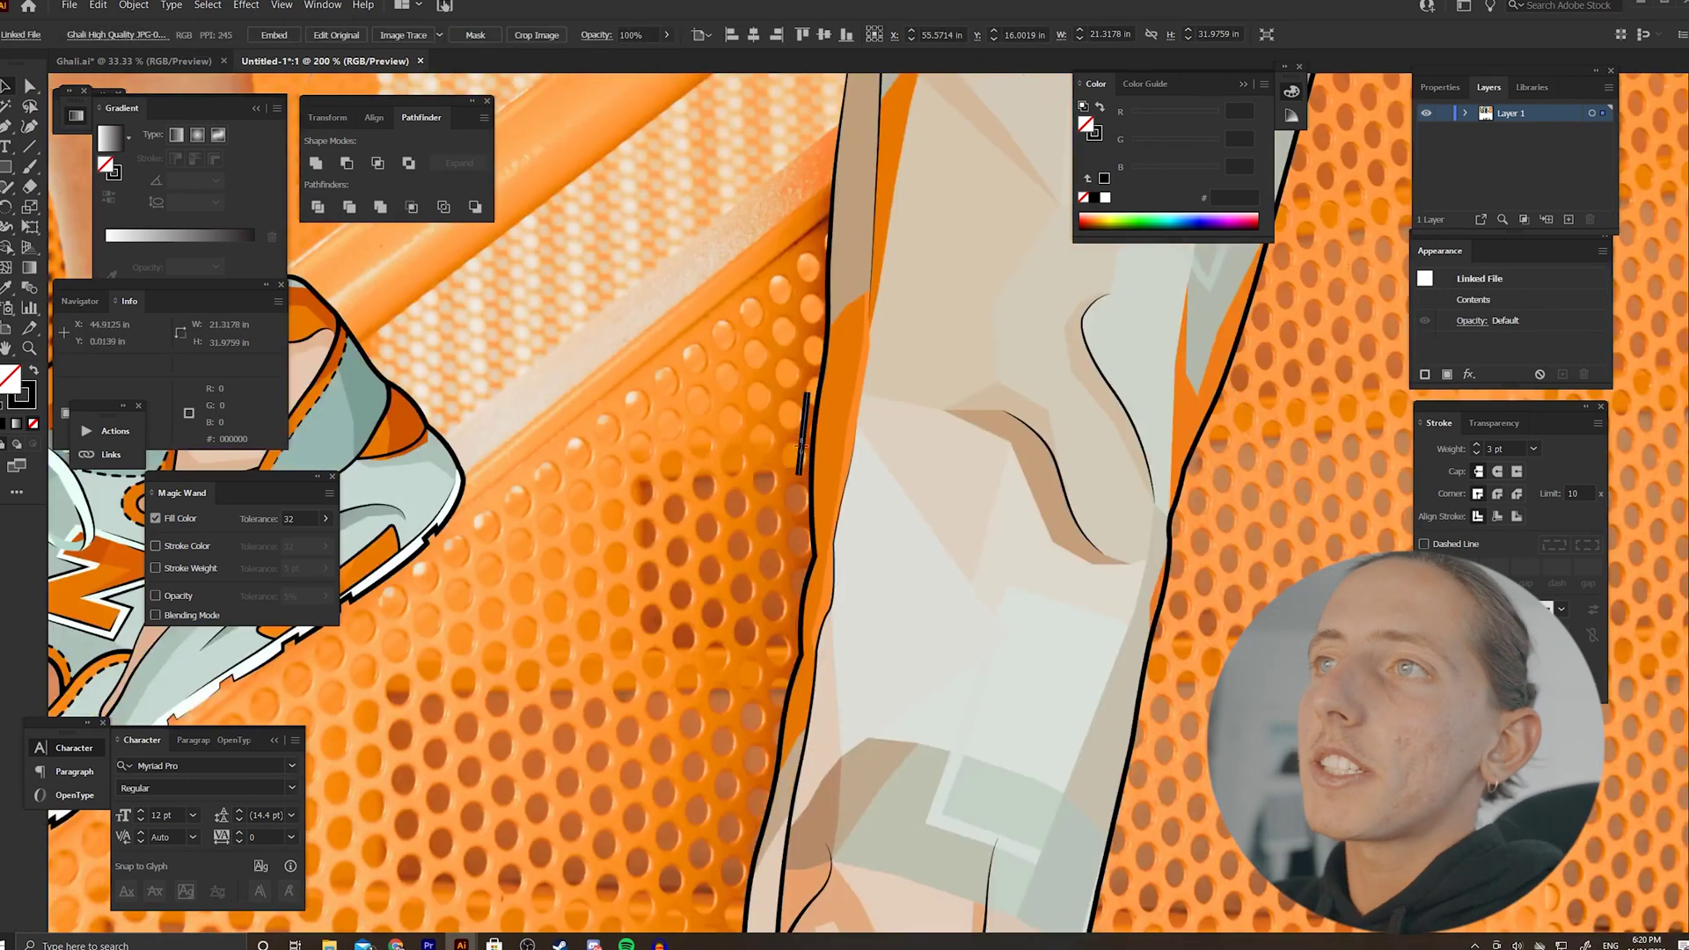
pyautogui.click(802, 451)
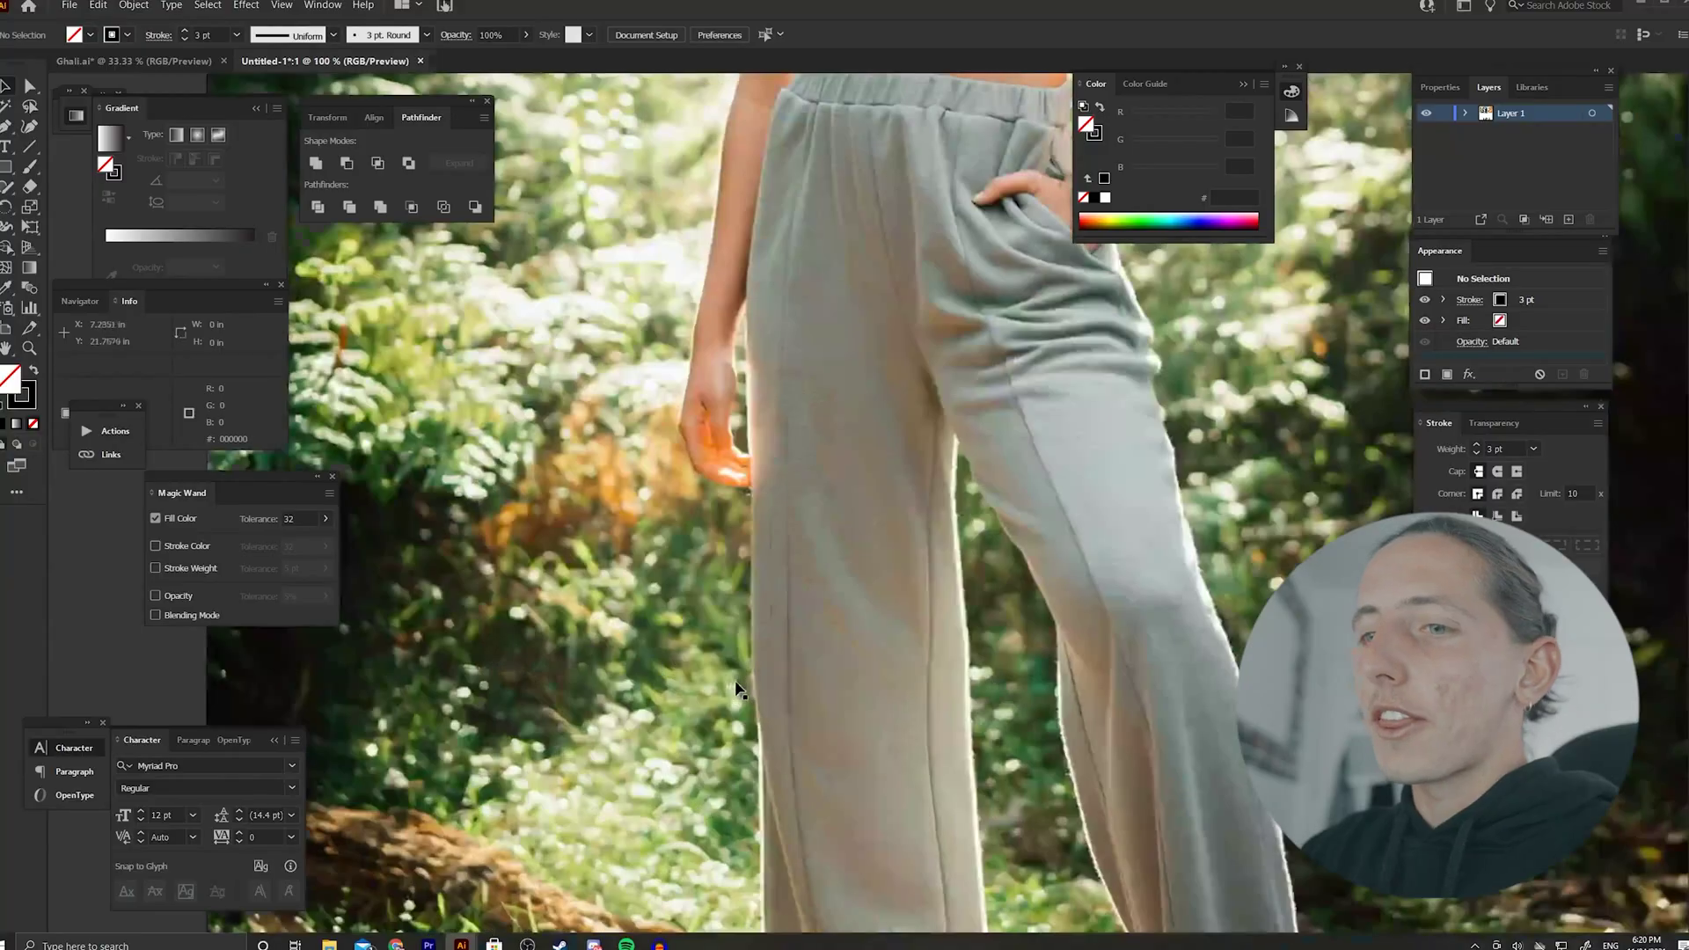
# Step: Inspect the black outlines traced over the crop top, trousers and shoes in the forest portrait
pyautogui.scroll(3, 784, 648)
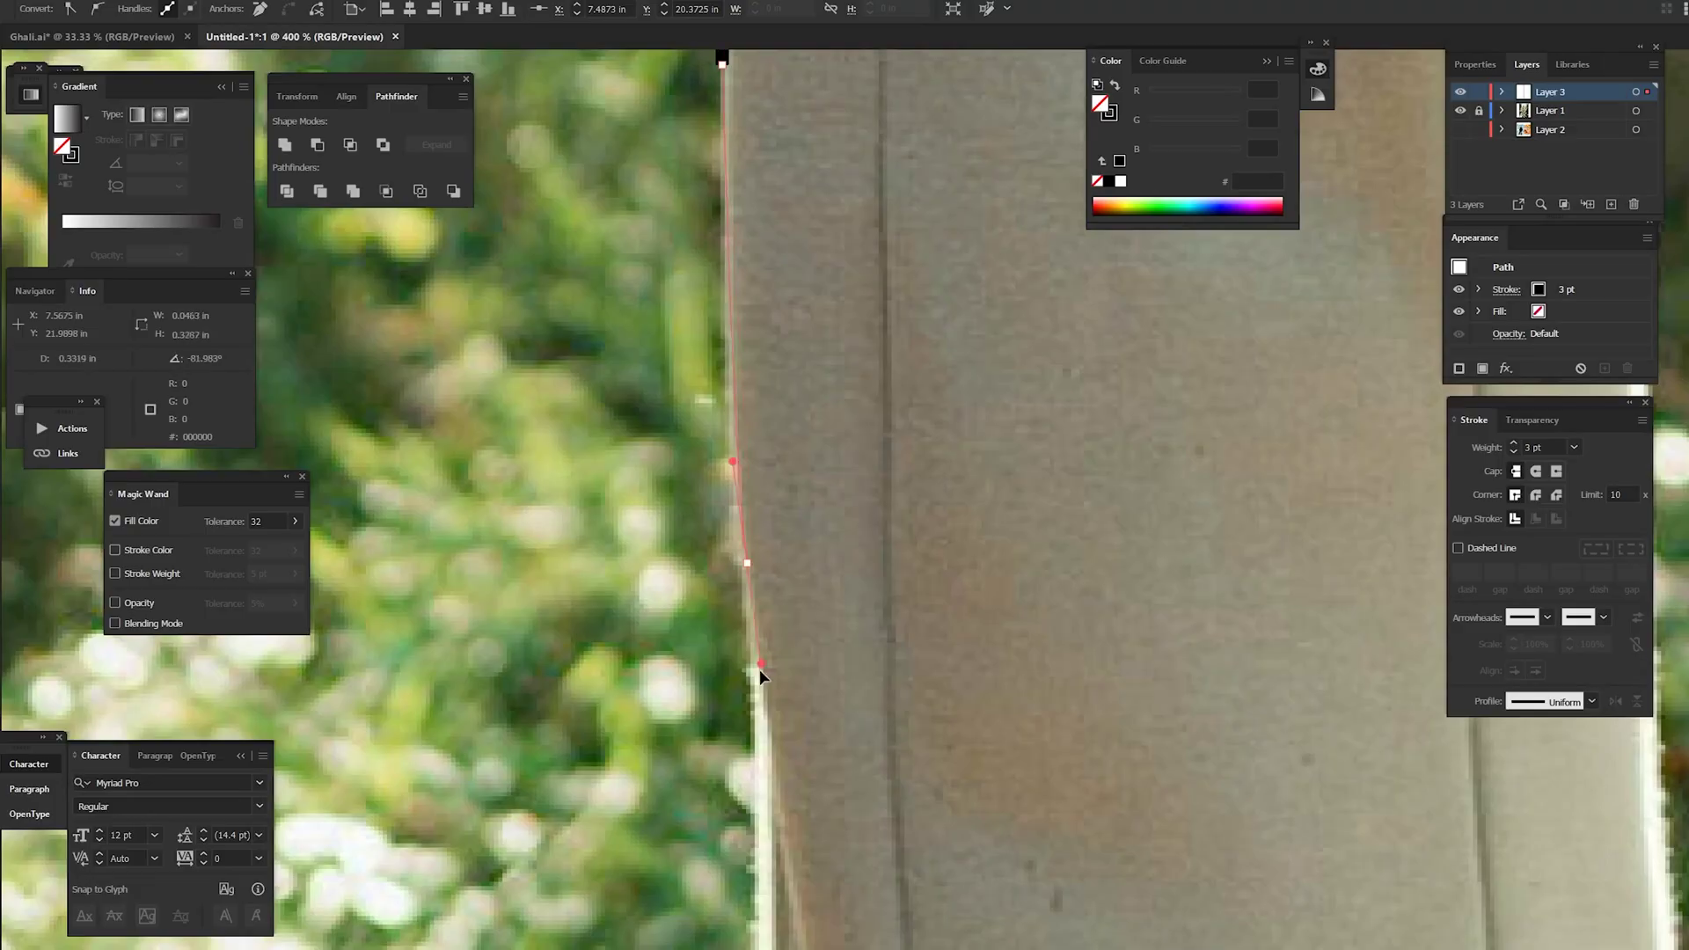
pyautogui.scroll(-10, 758, 669)
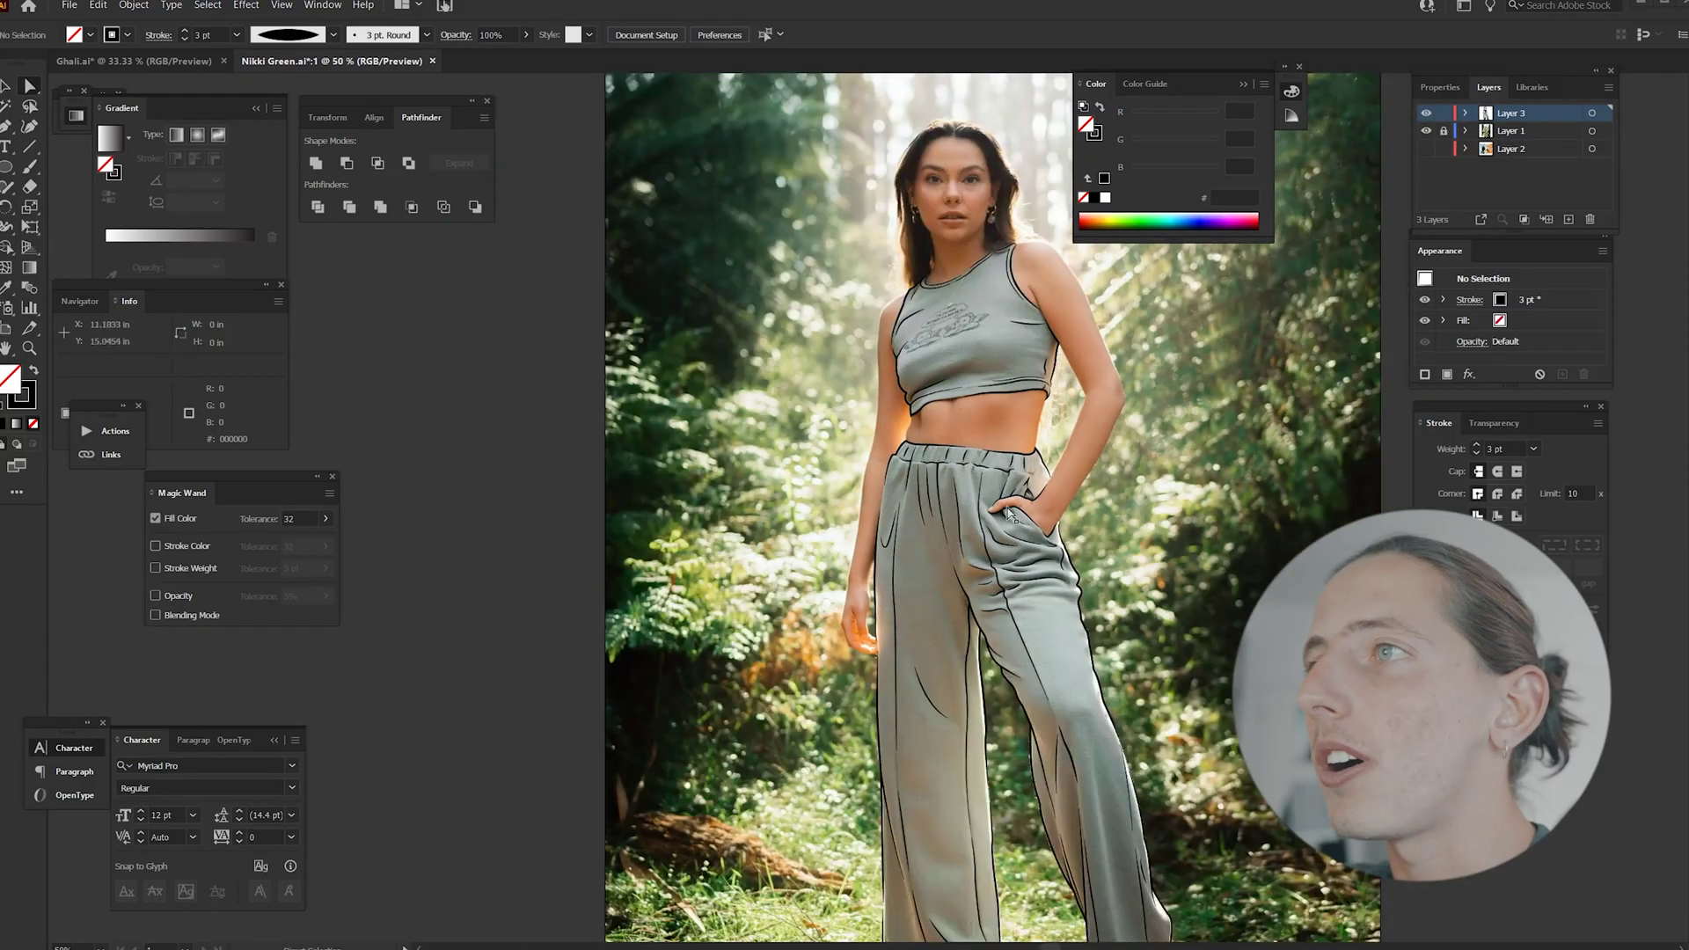
pyautogui.scroll(3, 1035, 578)
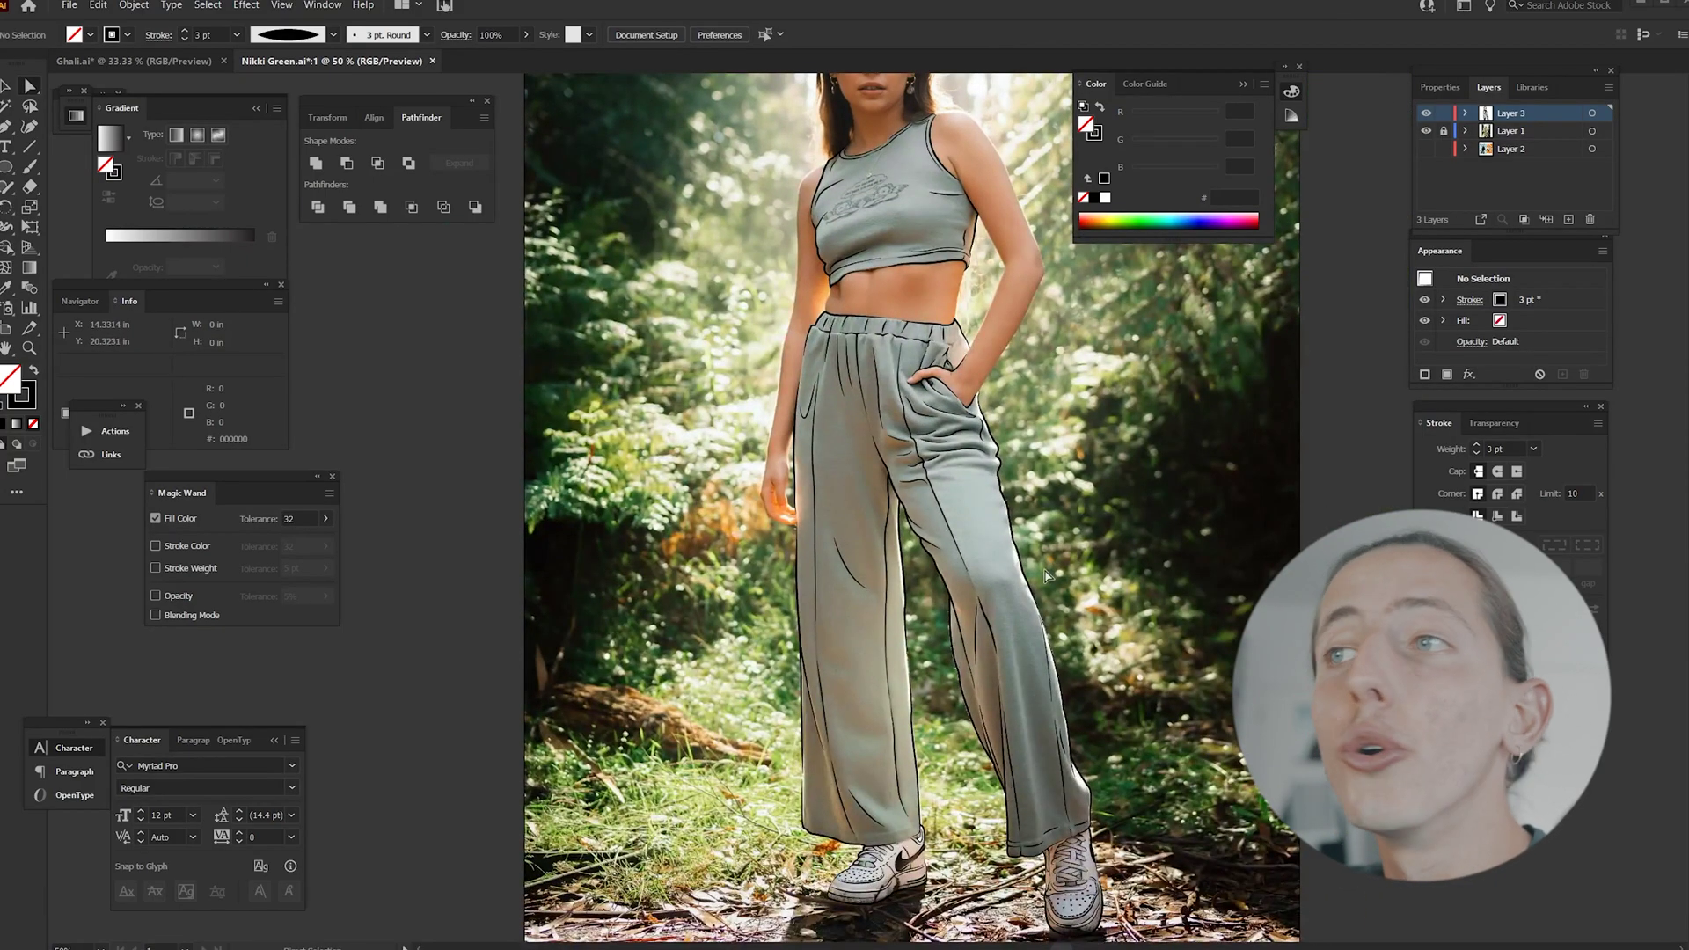
pyautogui.scroll(6, 796, 524)
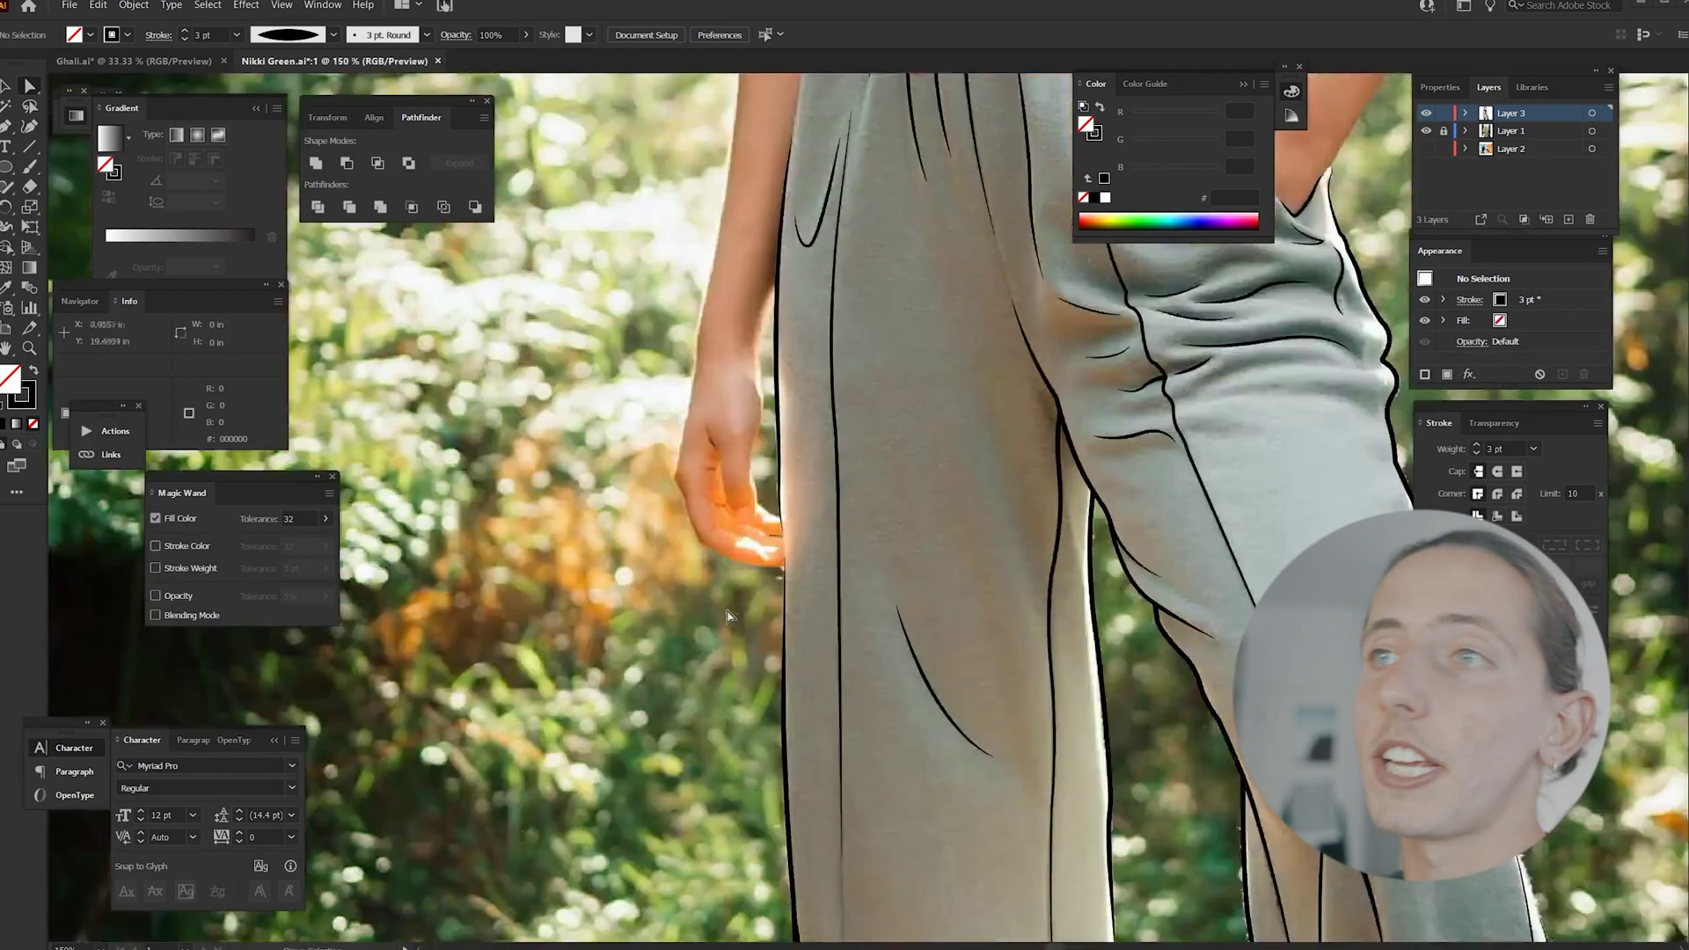
# Step: Examine how the outlines taper beside the hand at the trouser edge and around the crop top's neckline and armhole
pyautogui.scroll(2, 809, 537)
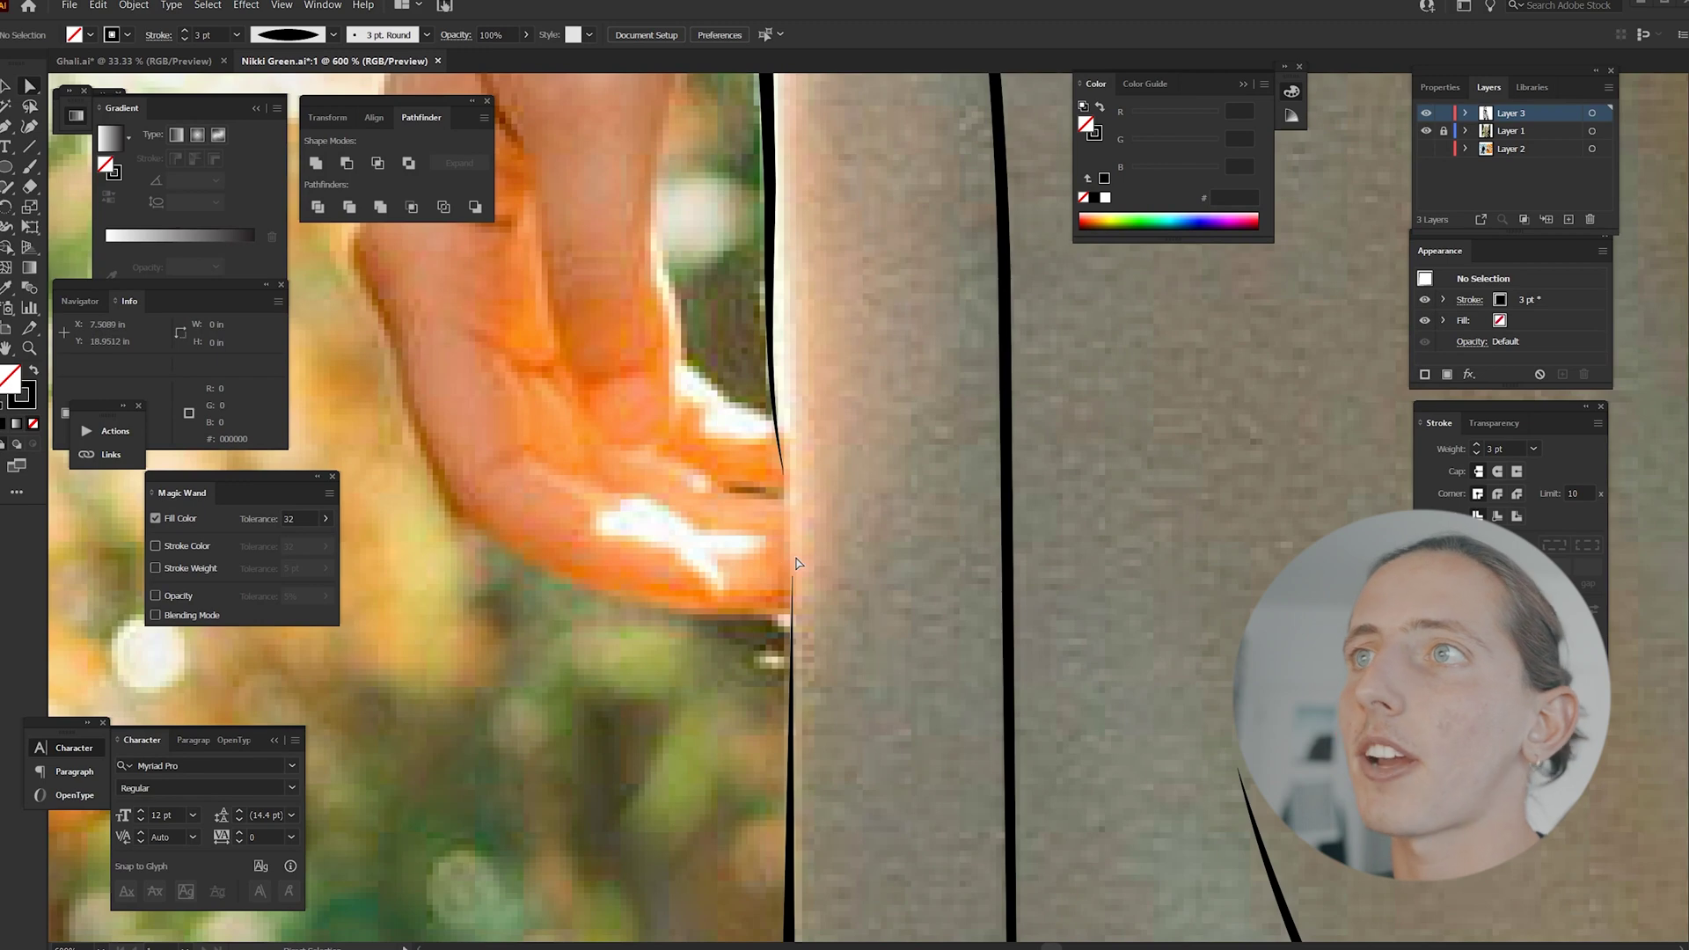
pyautogui.scroll(-10, 796, 563)
pyautogui.scroll(10, 843, 424)
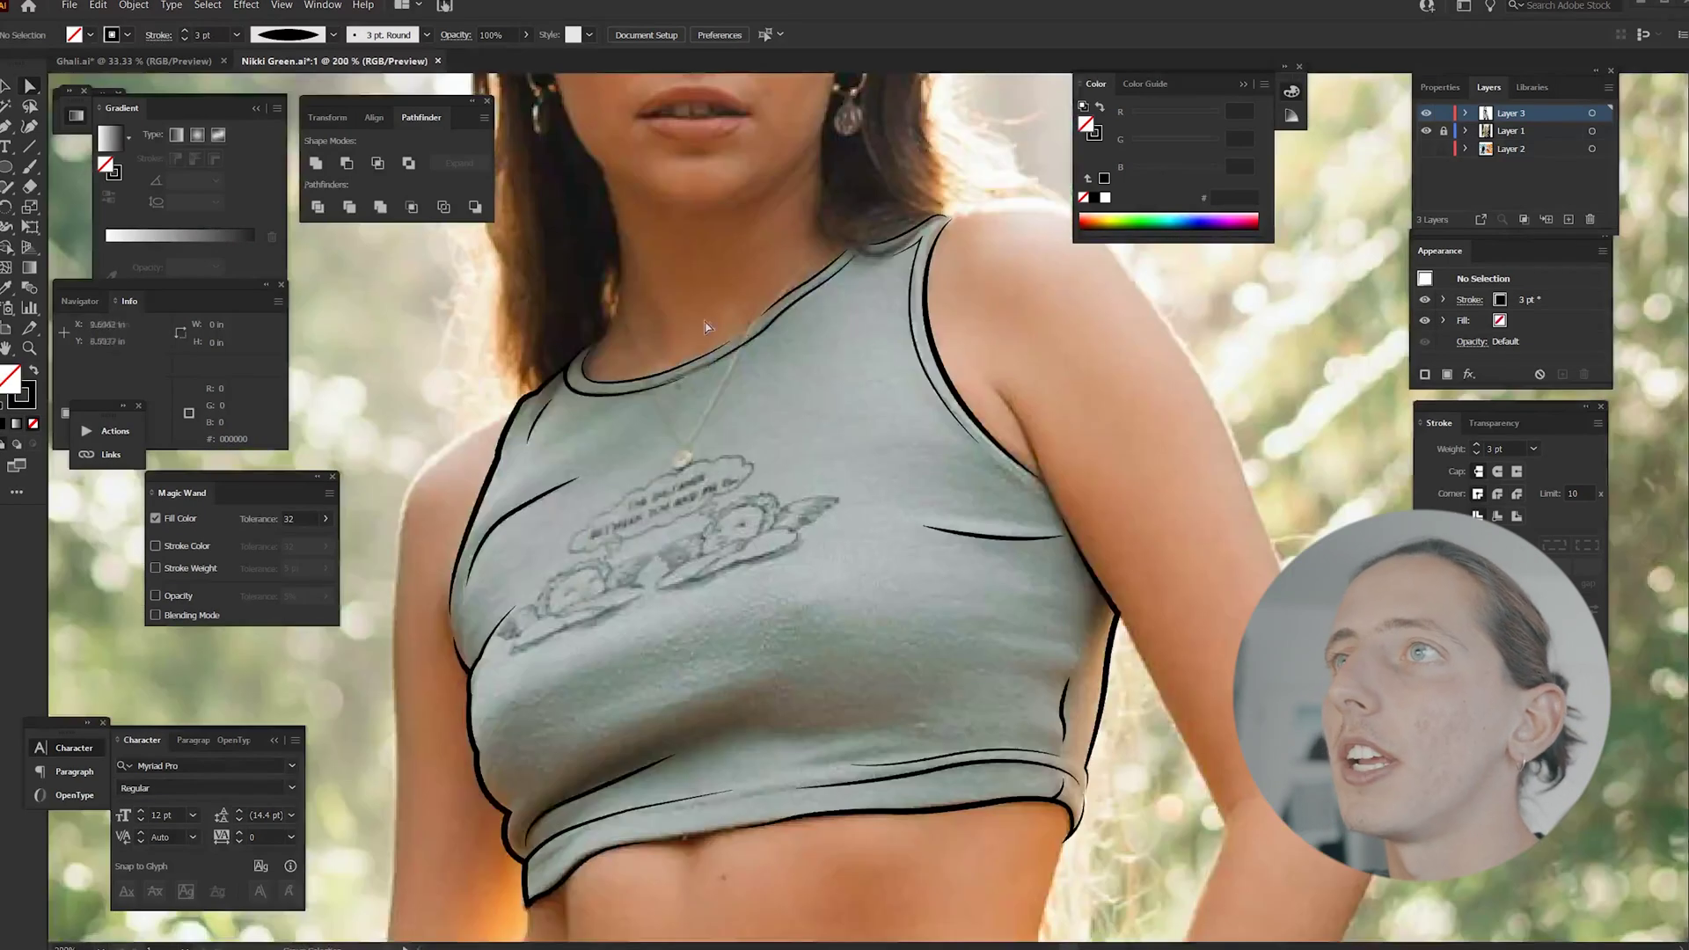
pyautogui.scroll(-10, 951, 296)
pyautogui.scroll(10, 897, 409)
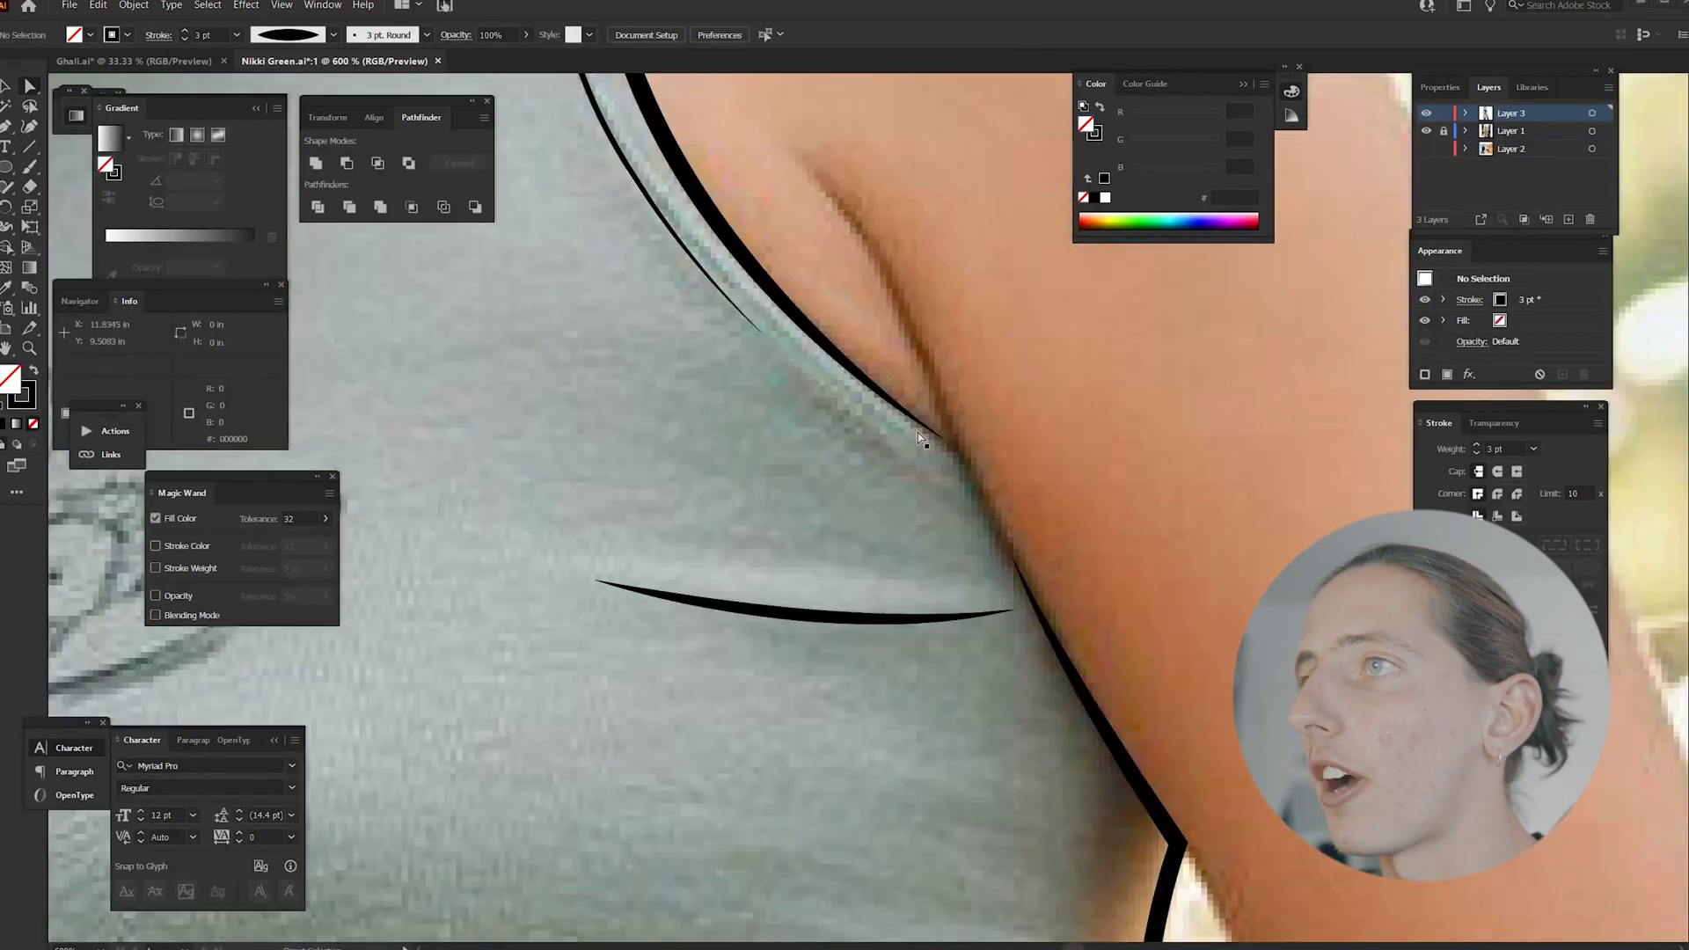
pyautogui.scroll(-10, 921, 437)
pyautogui.scroll(5, 817, 534)
pyautogui.scroll(-5, 817, 534)
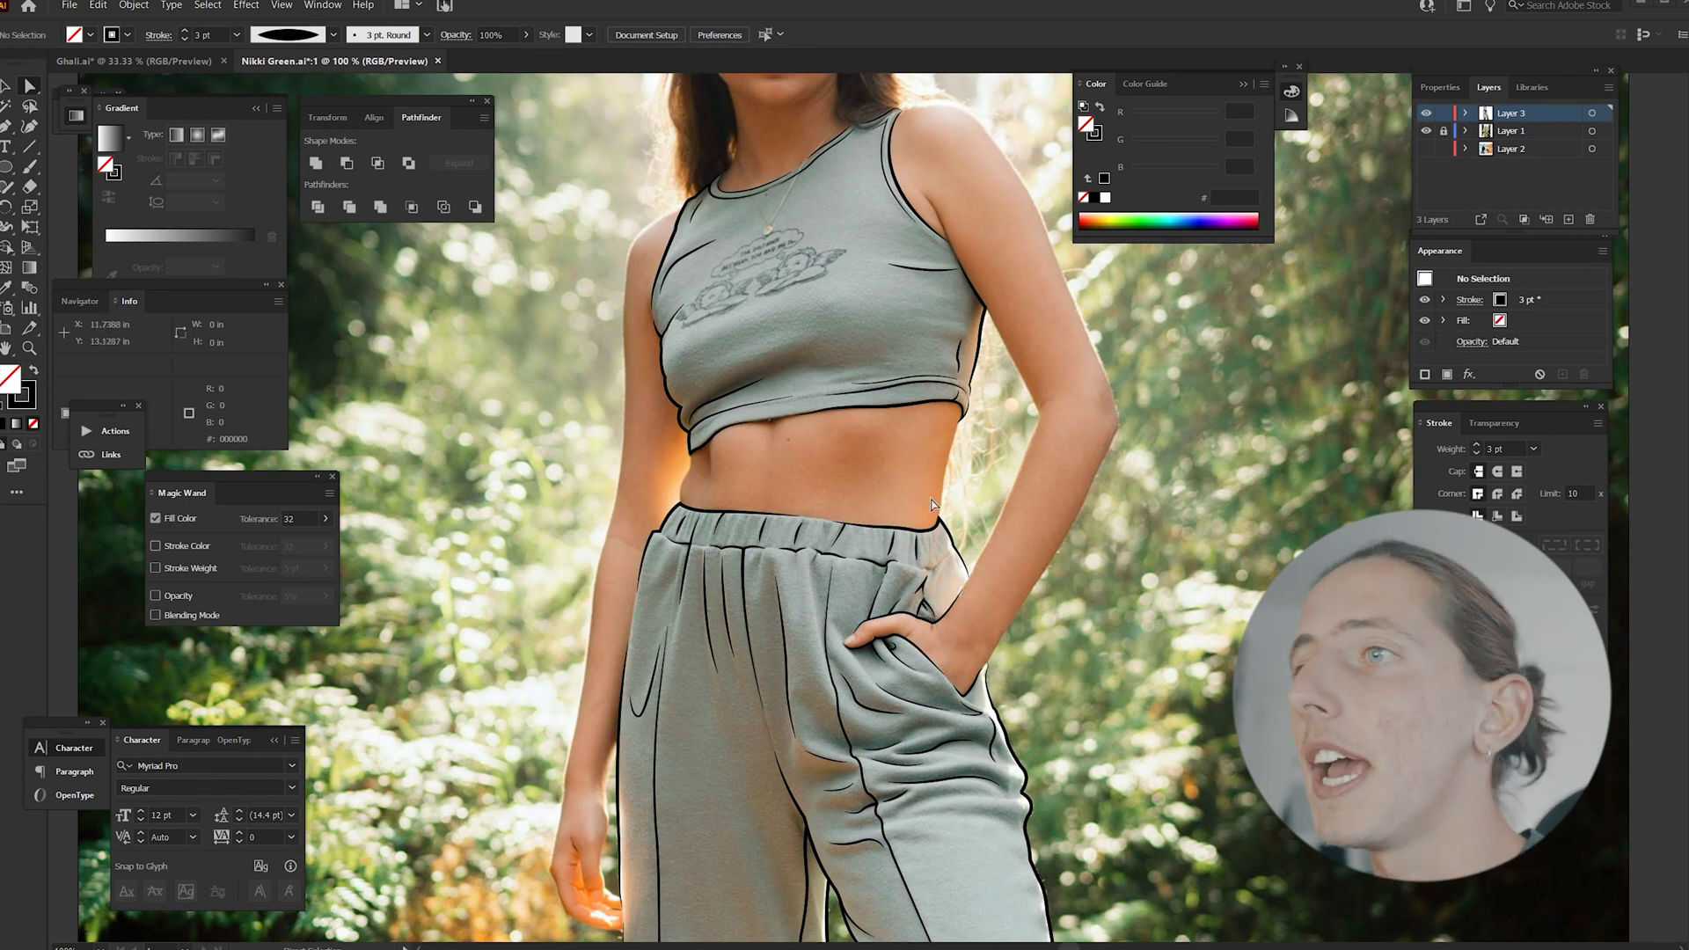
# Step: Examine the outline weights on the trouser fold lines, the white sneaker and the crop top's hem
pyautogui.scroll(5, 843, 695)
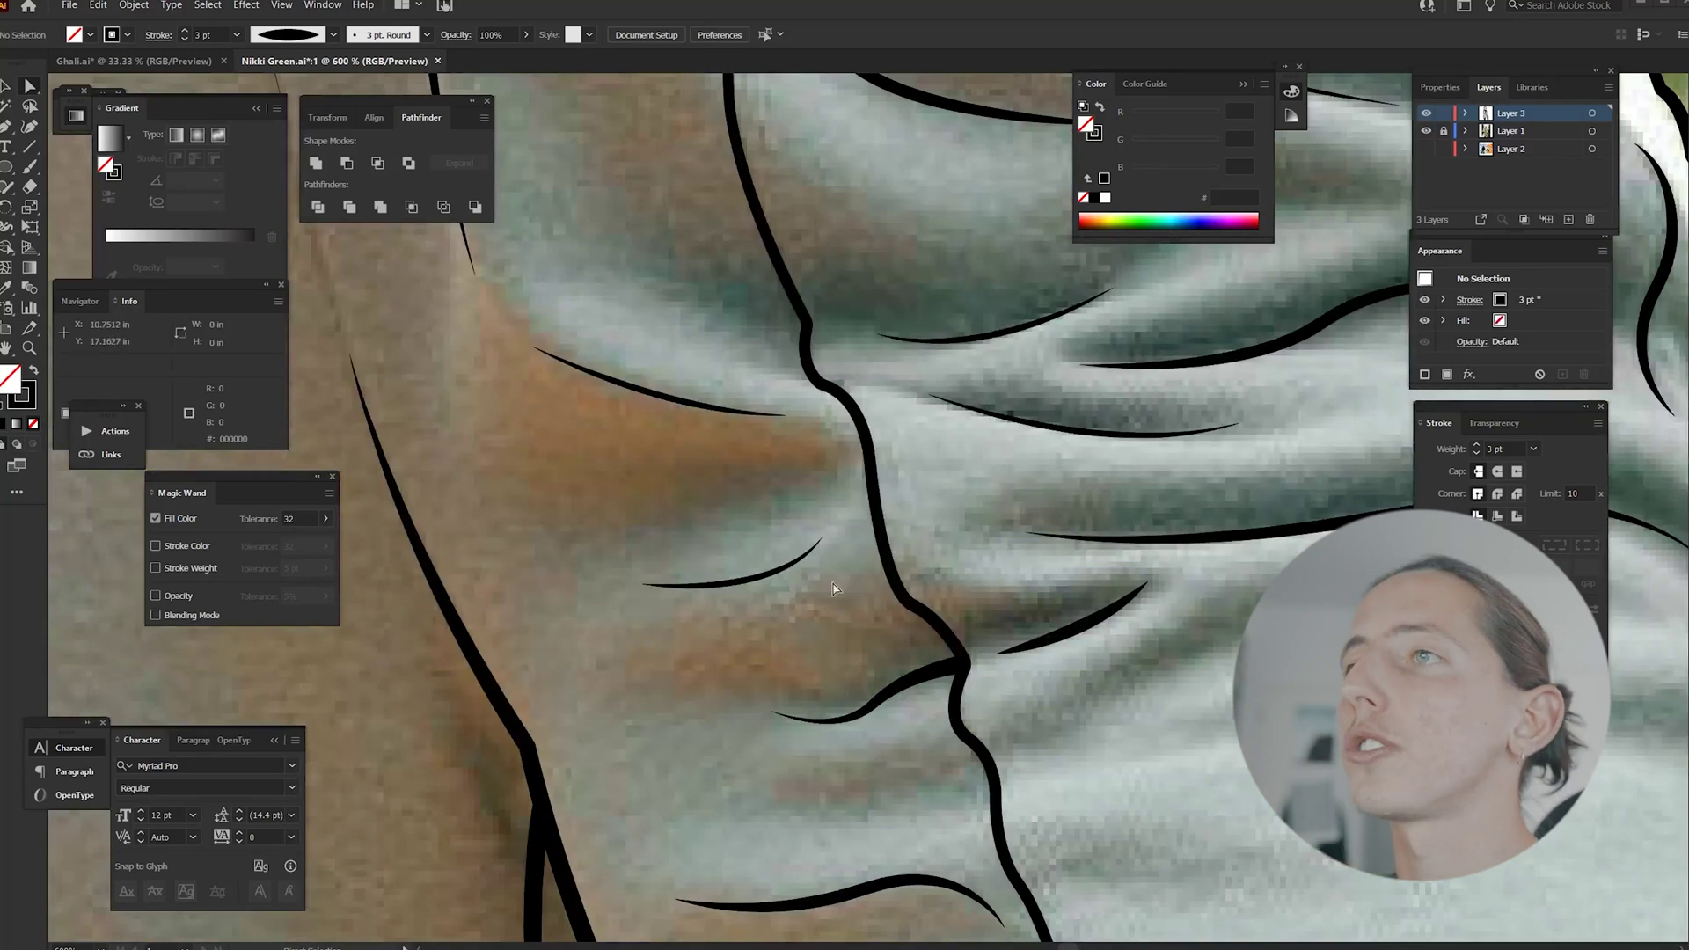
pyautogui.scroll(-2, 834, 588)
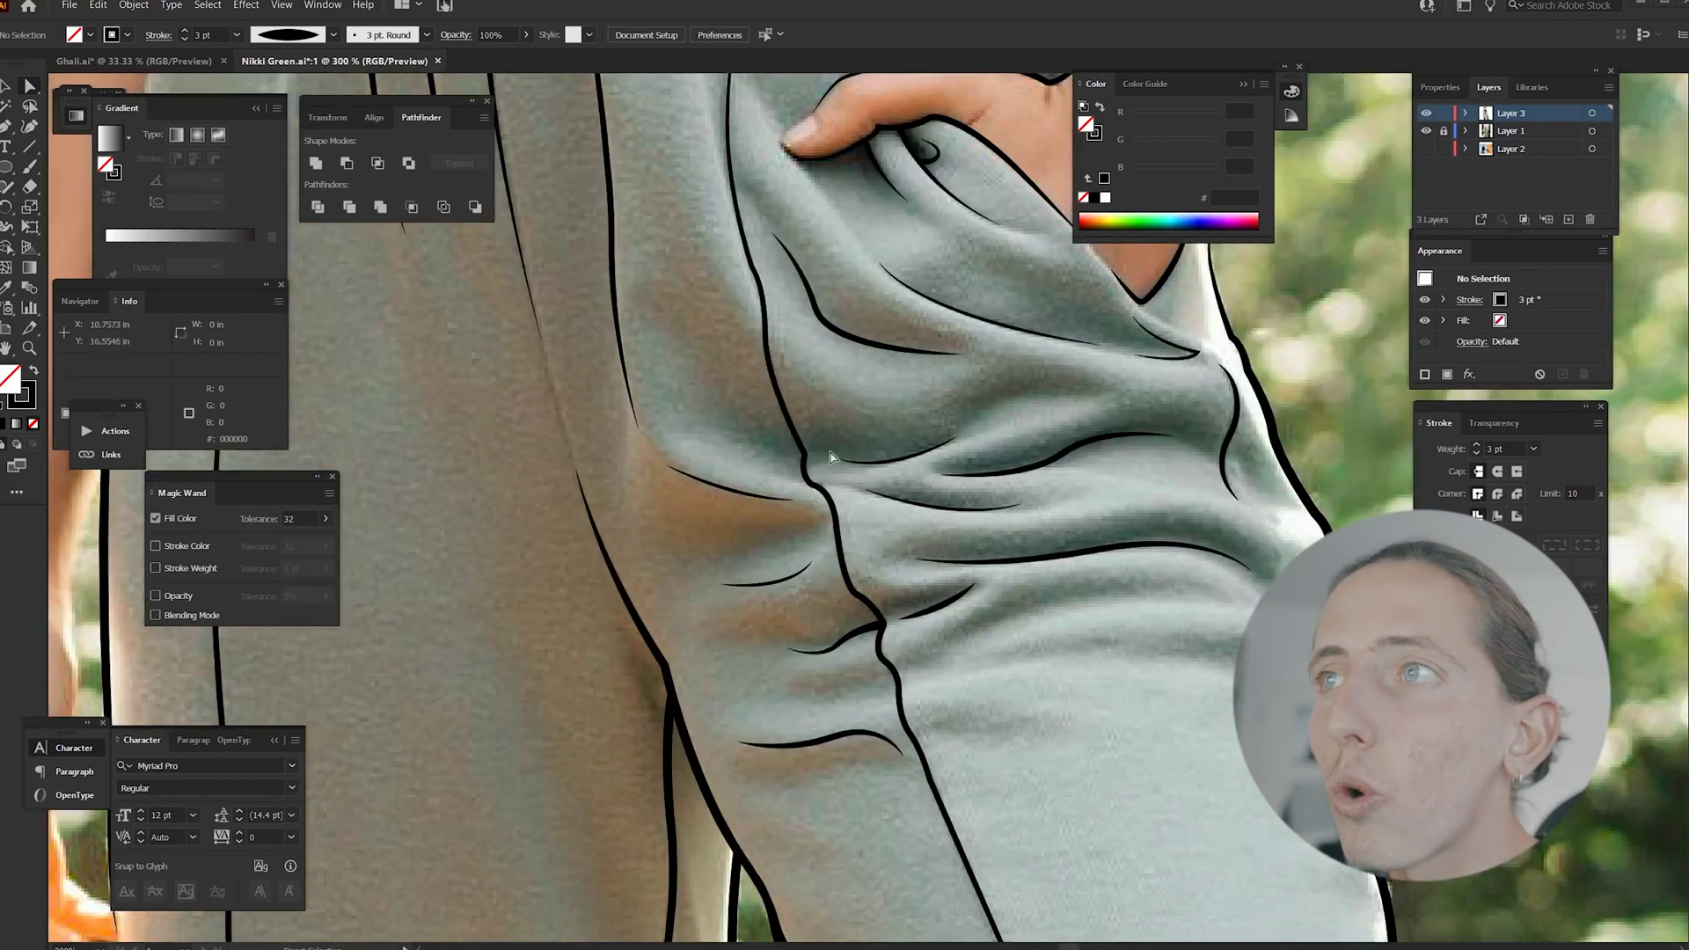
pyautogui.scroll(-3, 999, 534)
pyautogui.scroll(5, 811, 571)
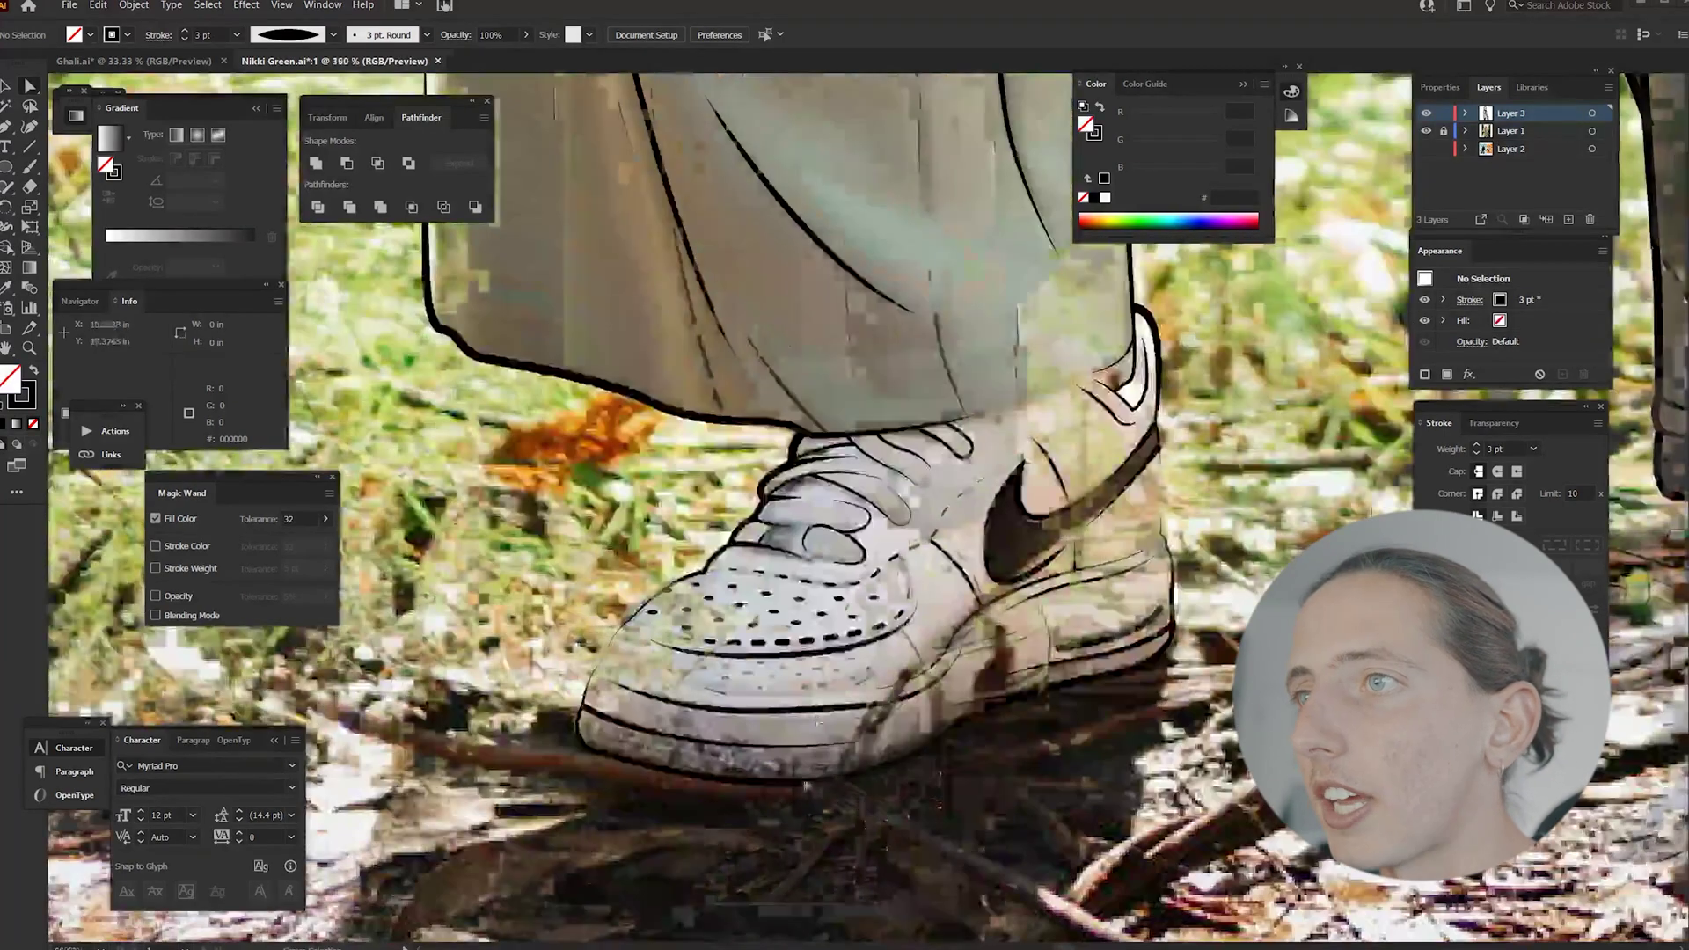
pyautogui.scroll(-5, 962, 552)
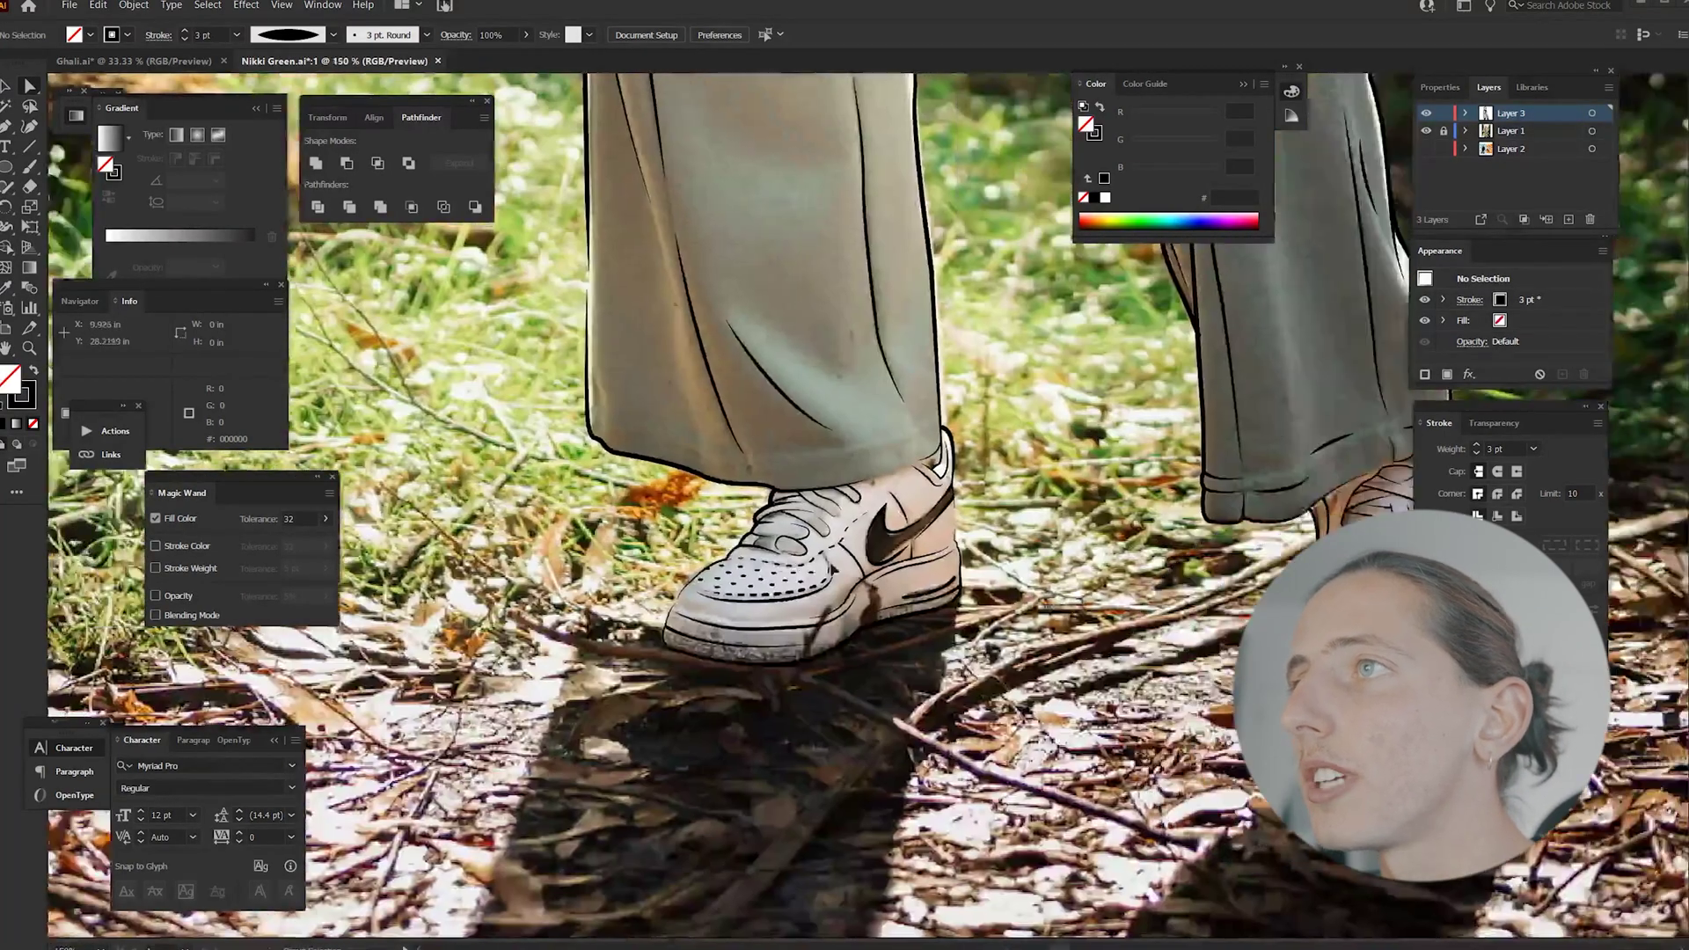
pyautogui.scroll(5, 803, 366)
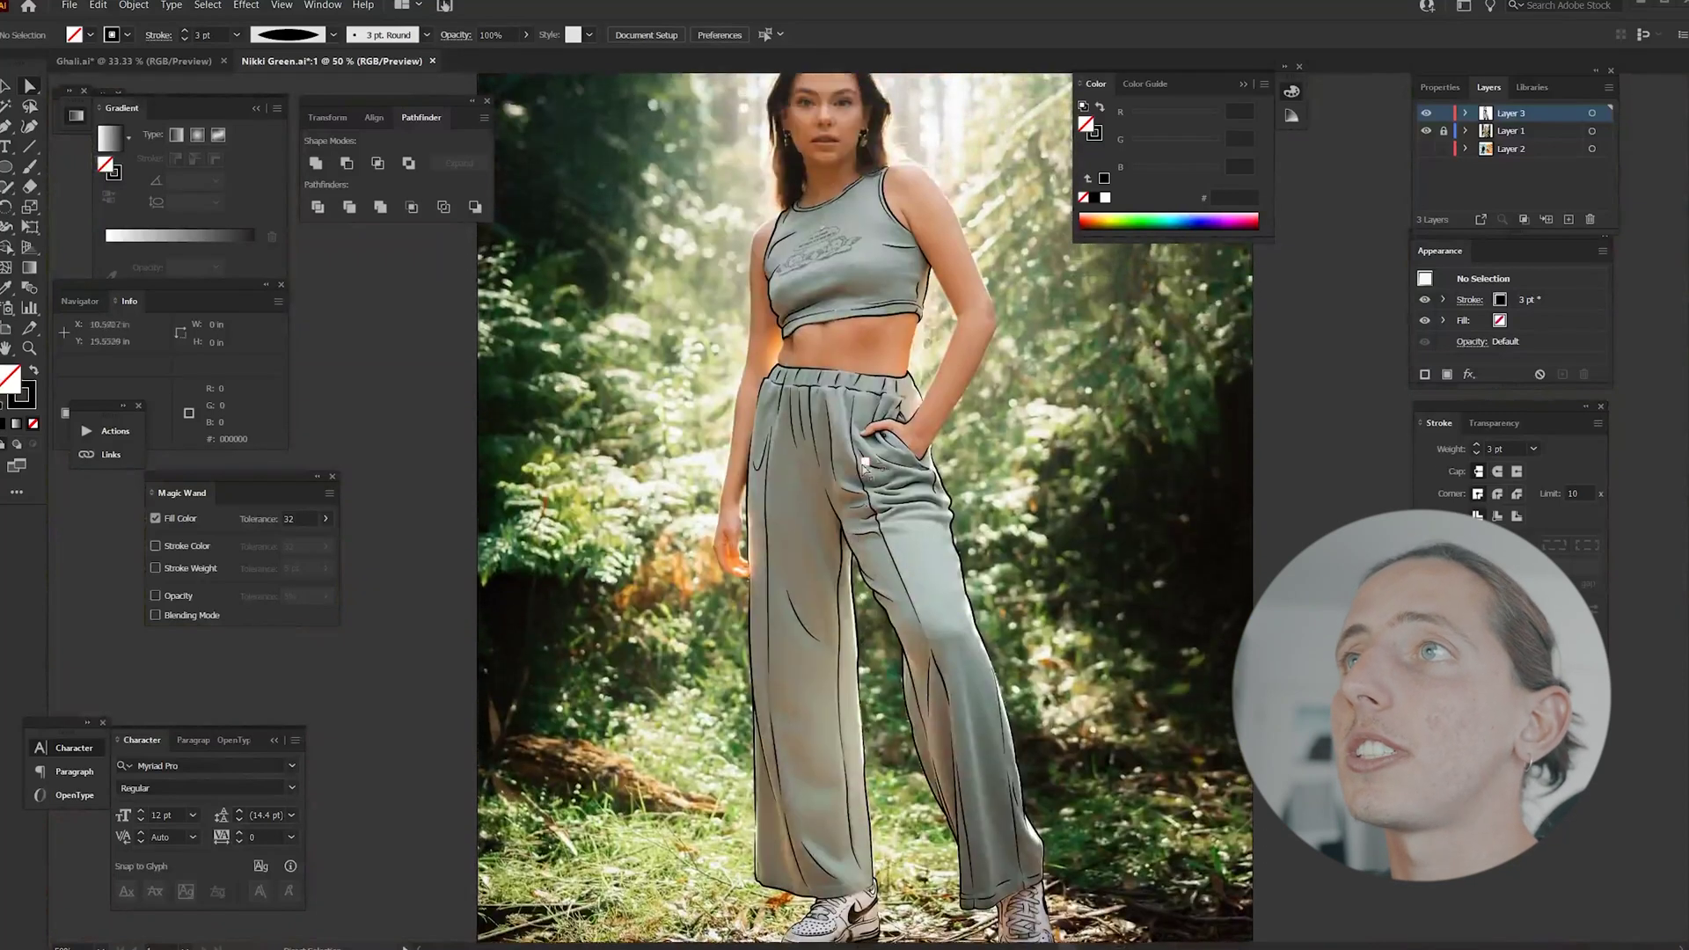
pyautogui.scroll(2, 568, 407)
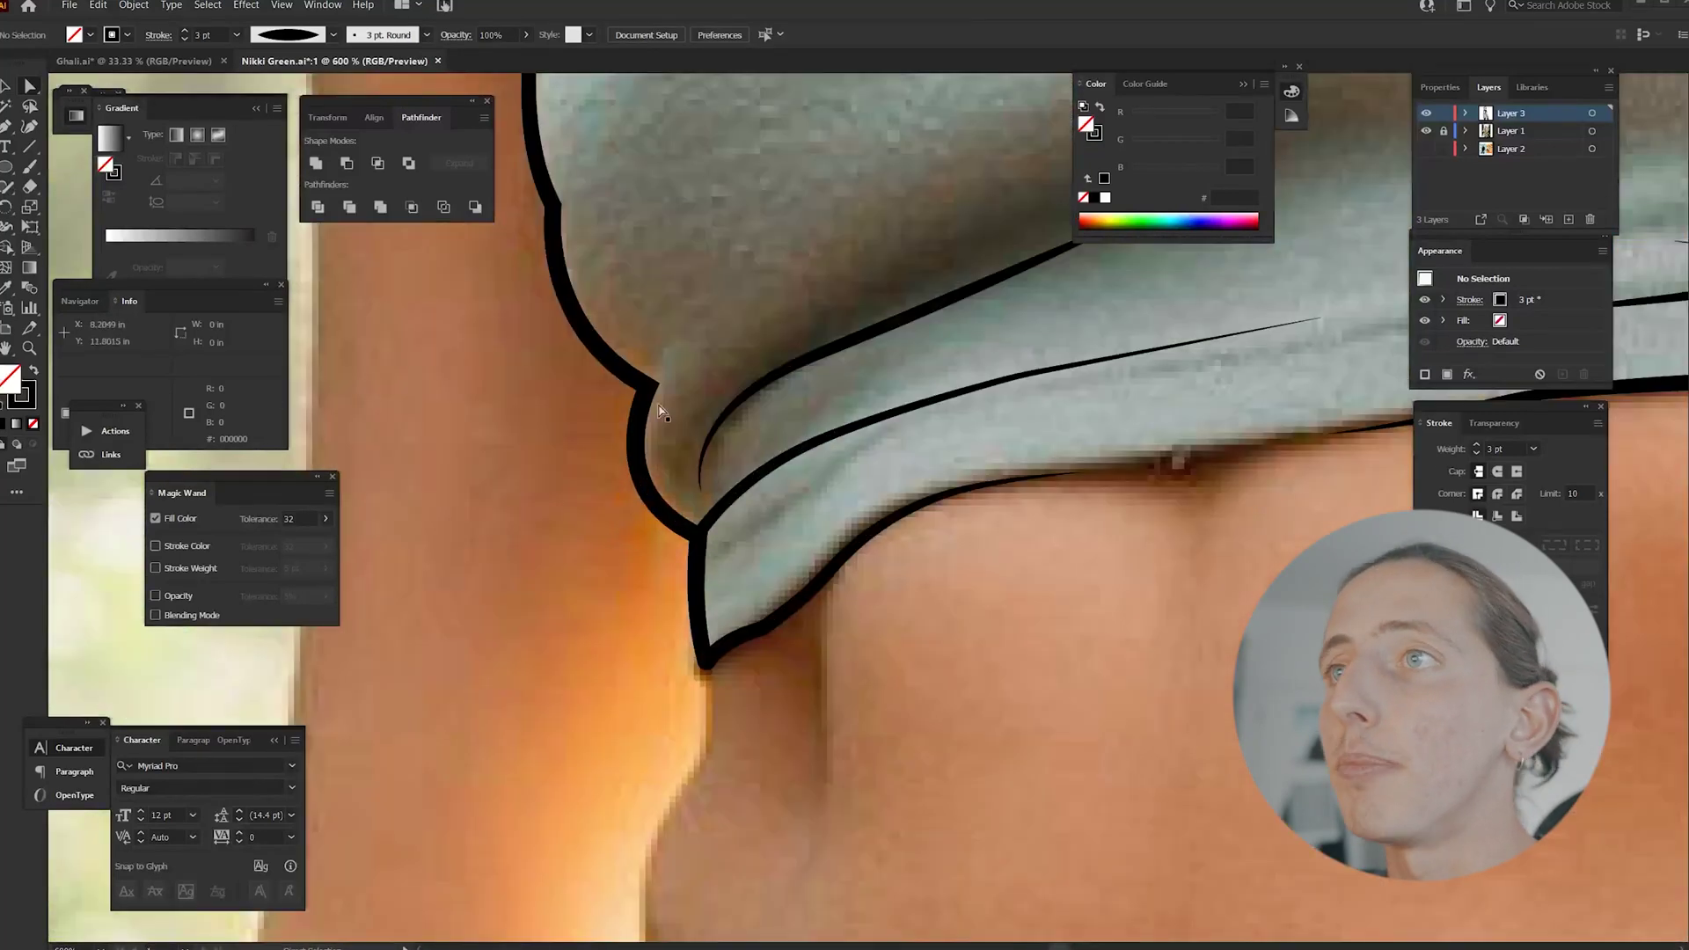
pyautogui.scroll(-3, 682, 664)
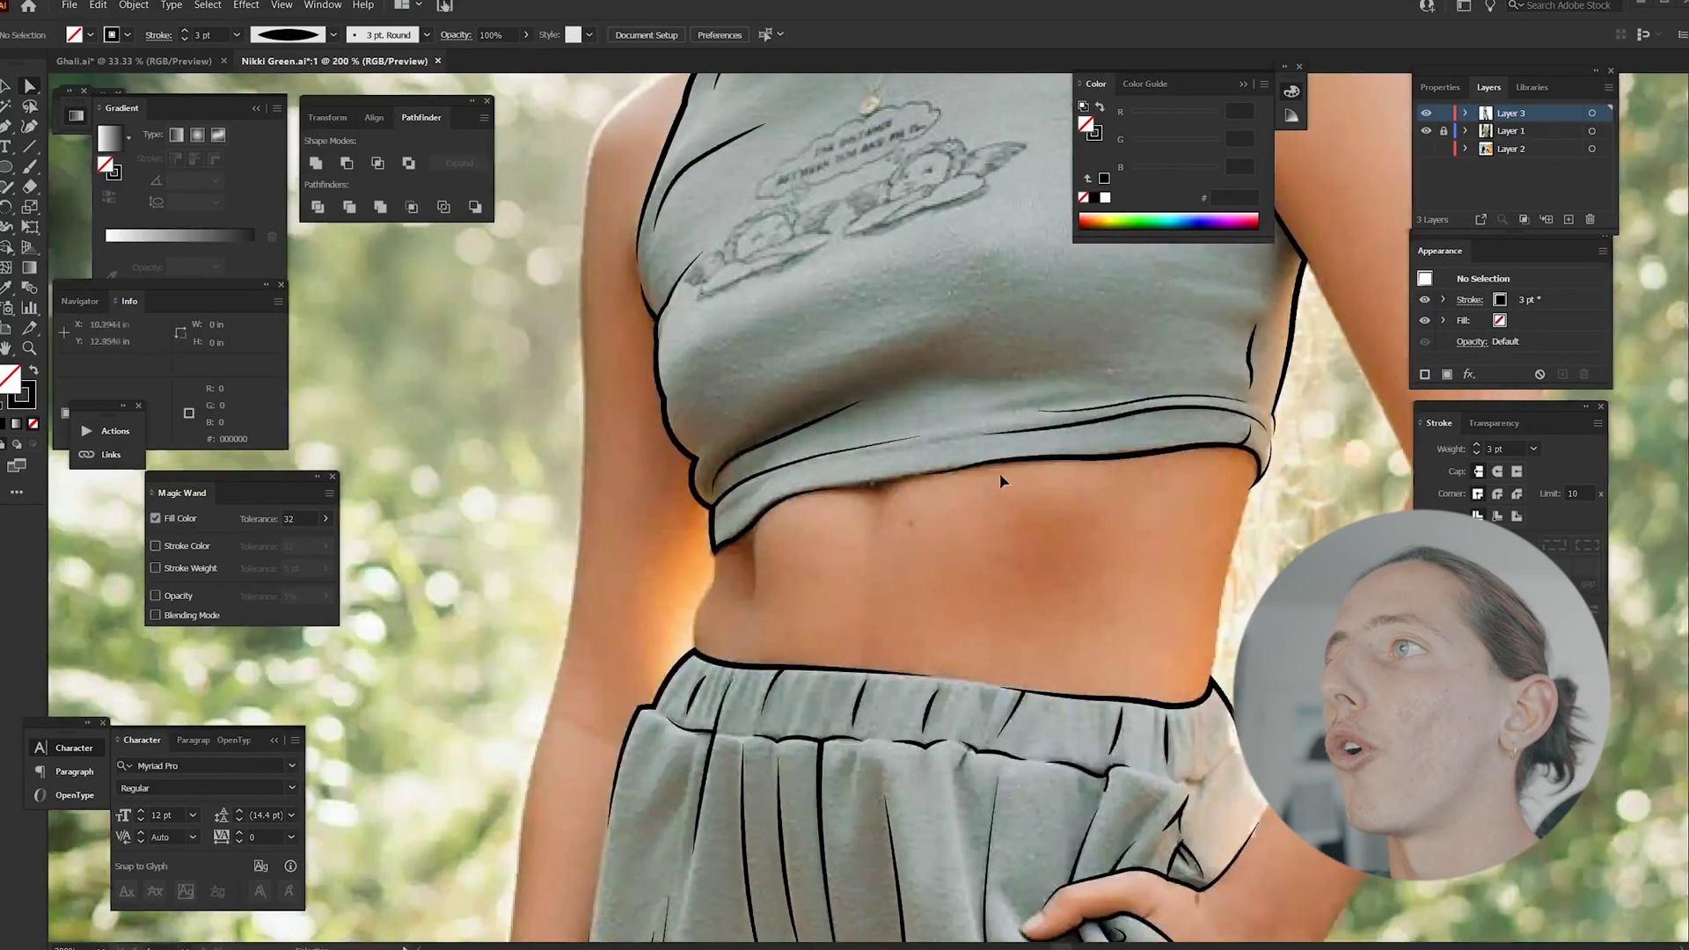
pyautogui.scroll(-5, 977, 475)
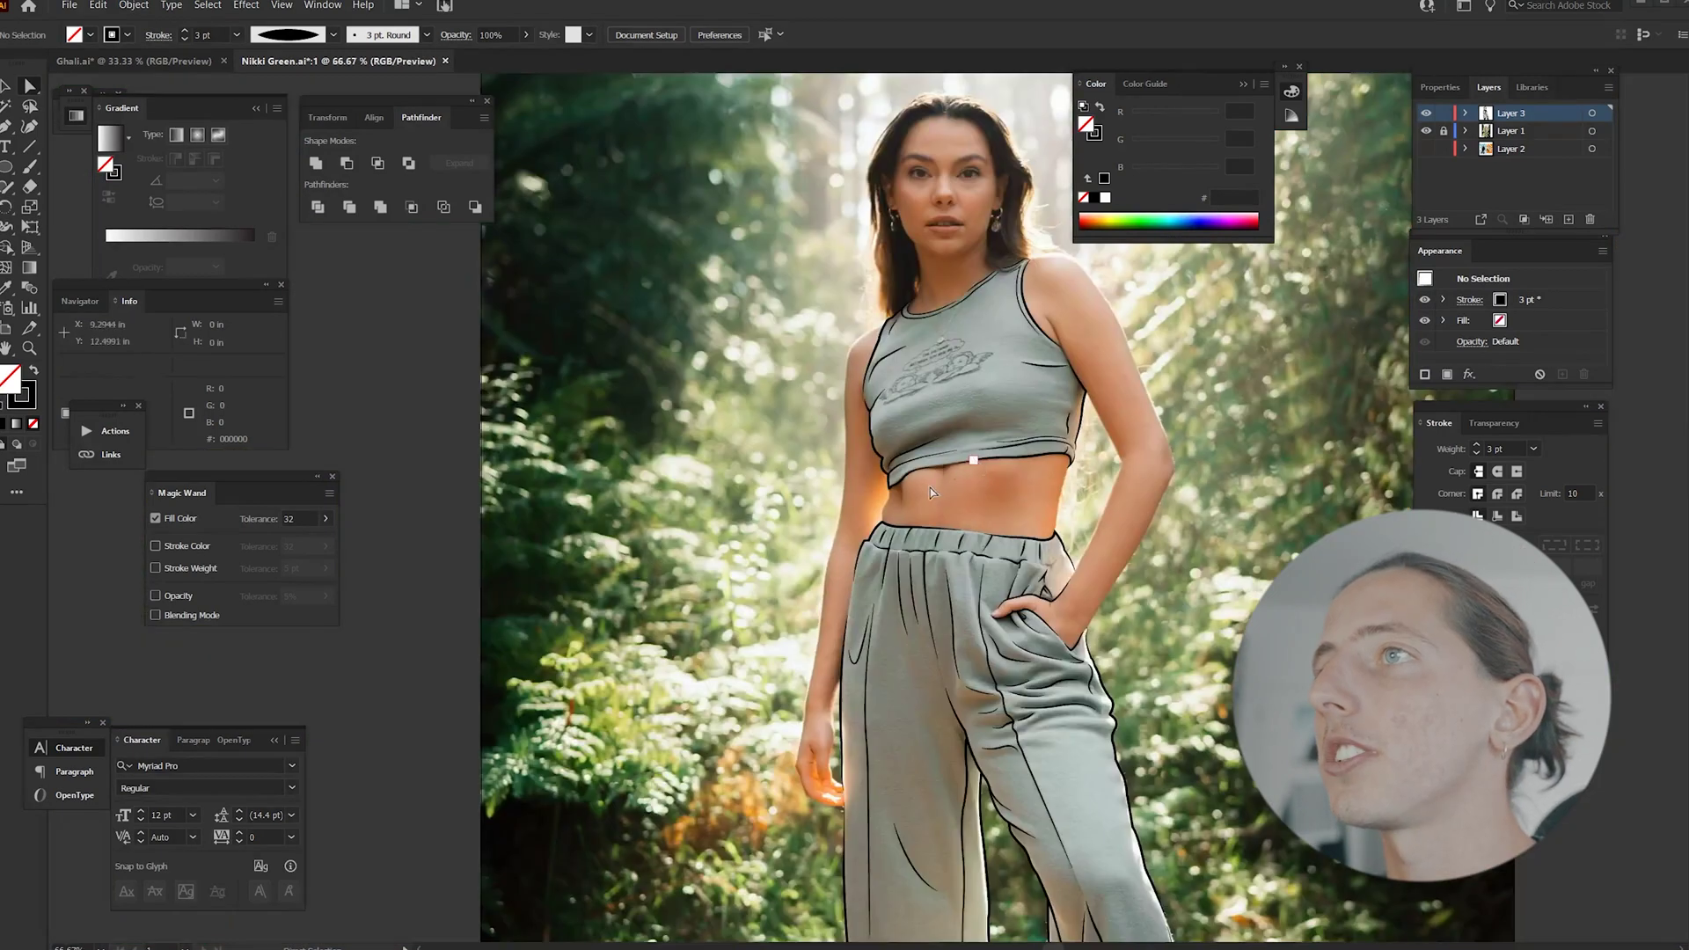
pyautogui.scroll(1, 955, 515)
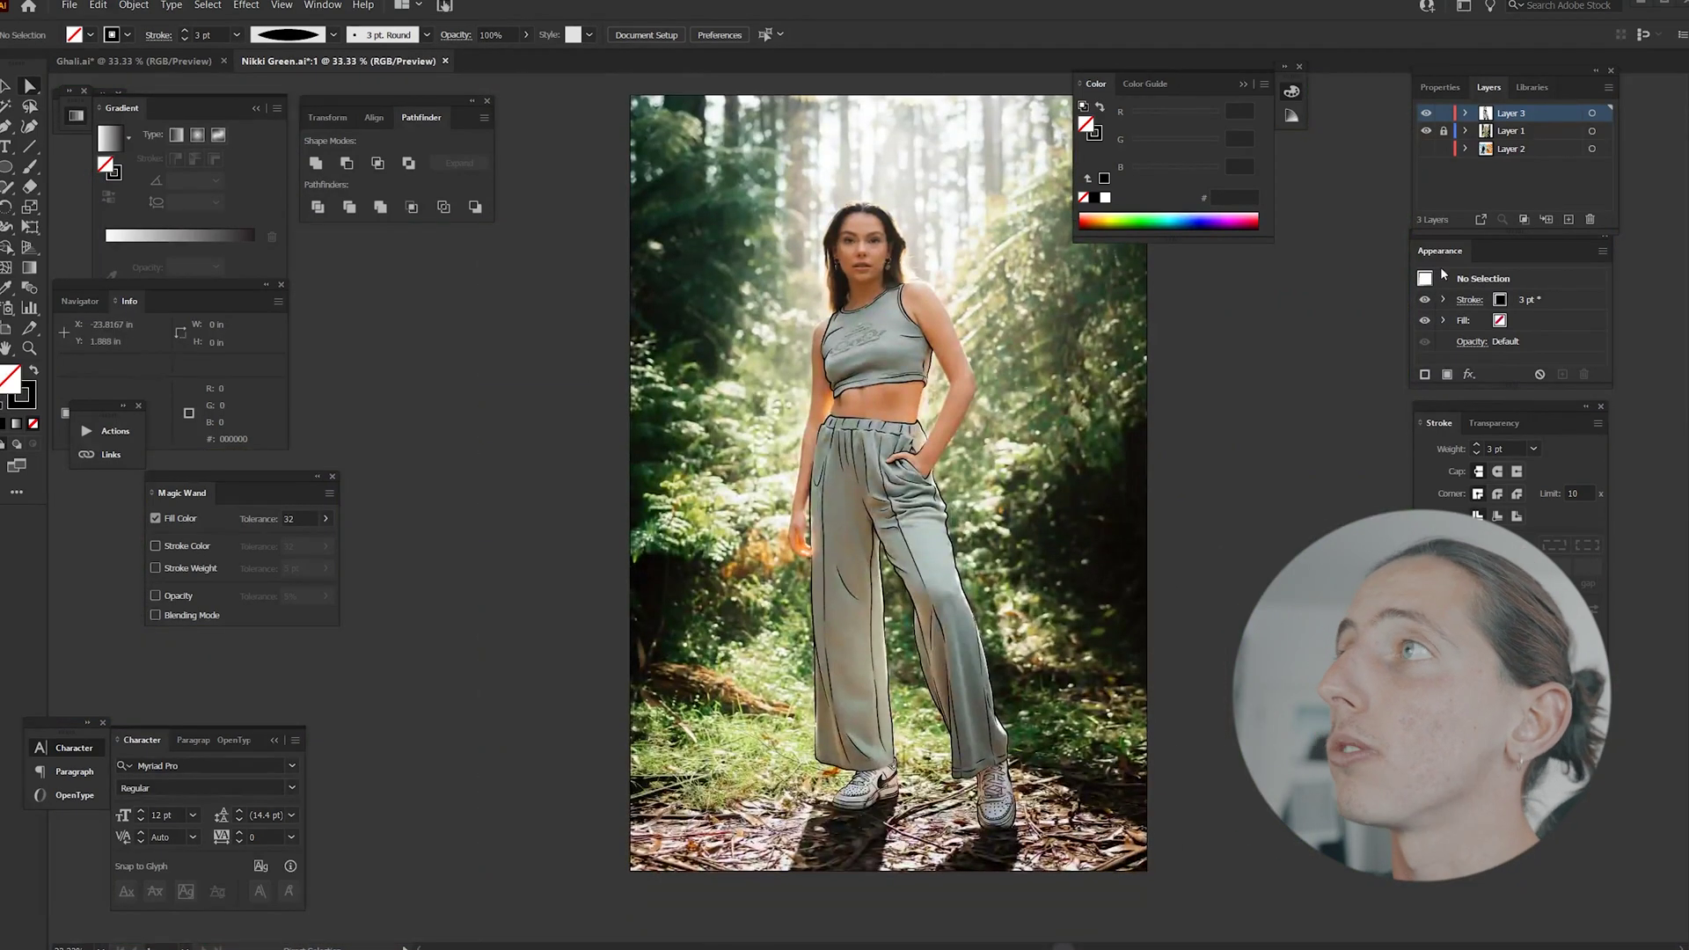
# Step: Hide the photo on Layer 1 to view the outfit's line art on its own
pyautogui.click(1426, 132)
pyautogui.scroll(1, 1080, 556)
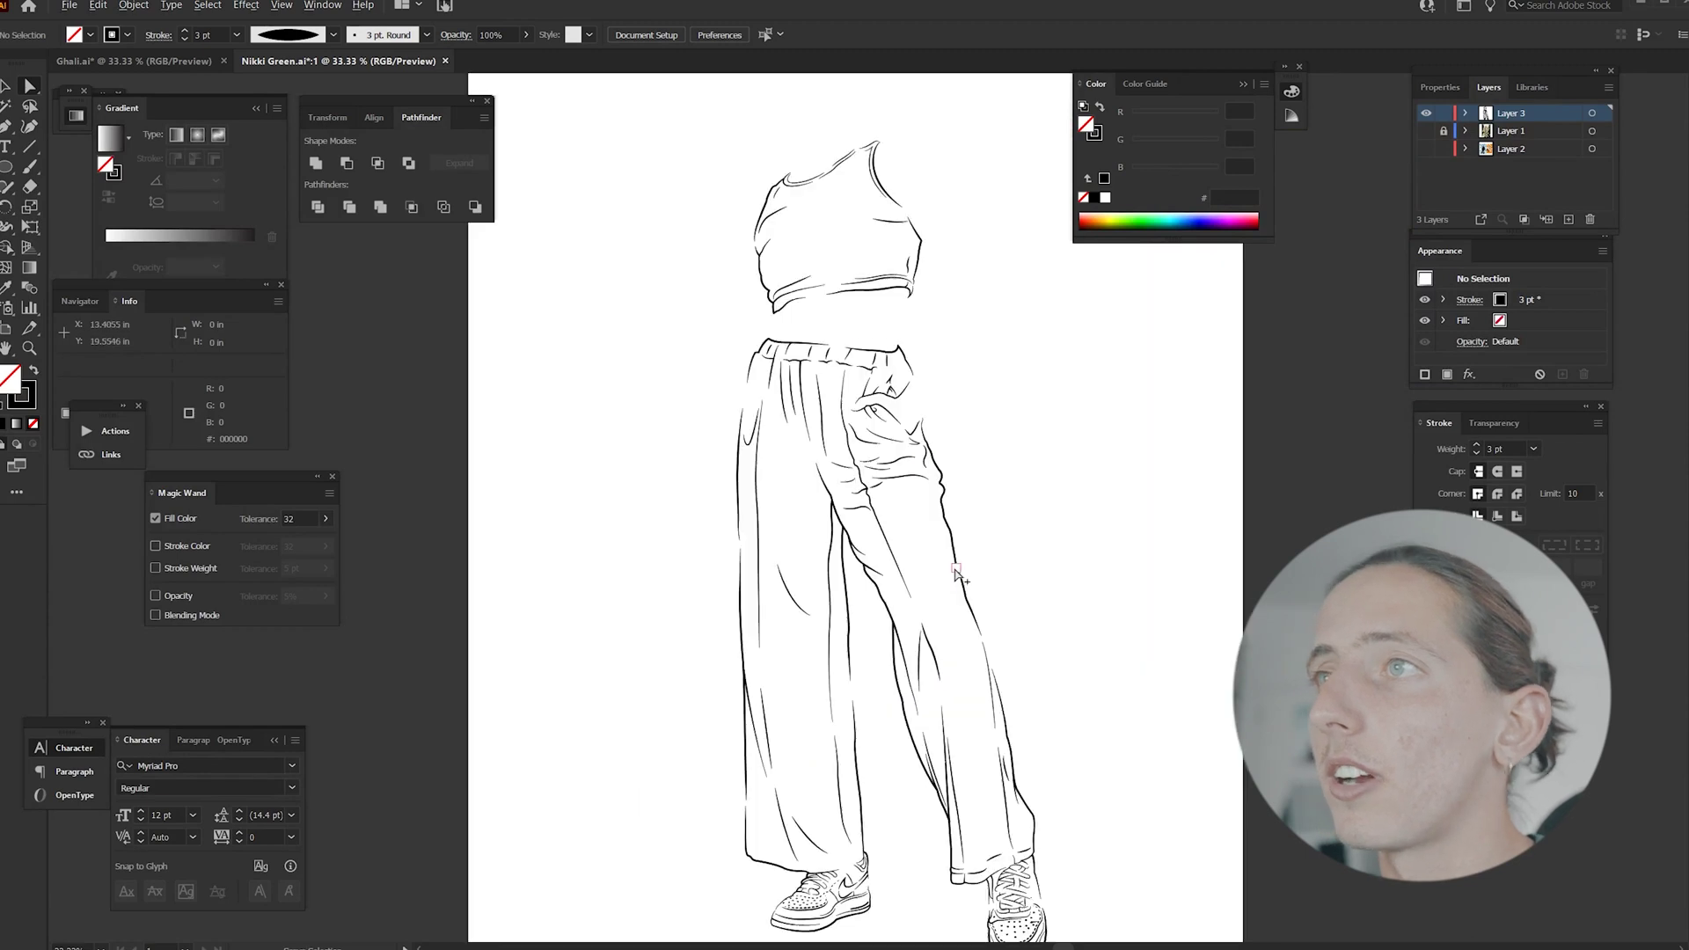
pyautogui.scroll(-1, 957, 576)
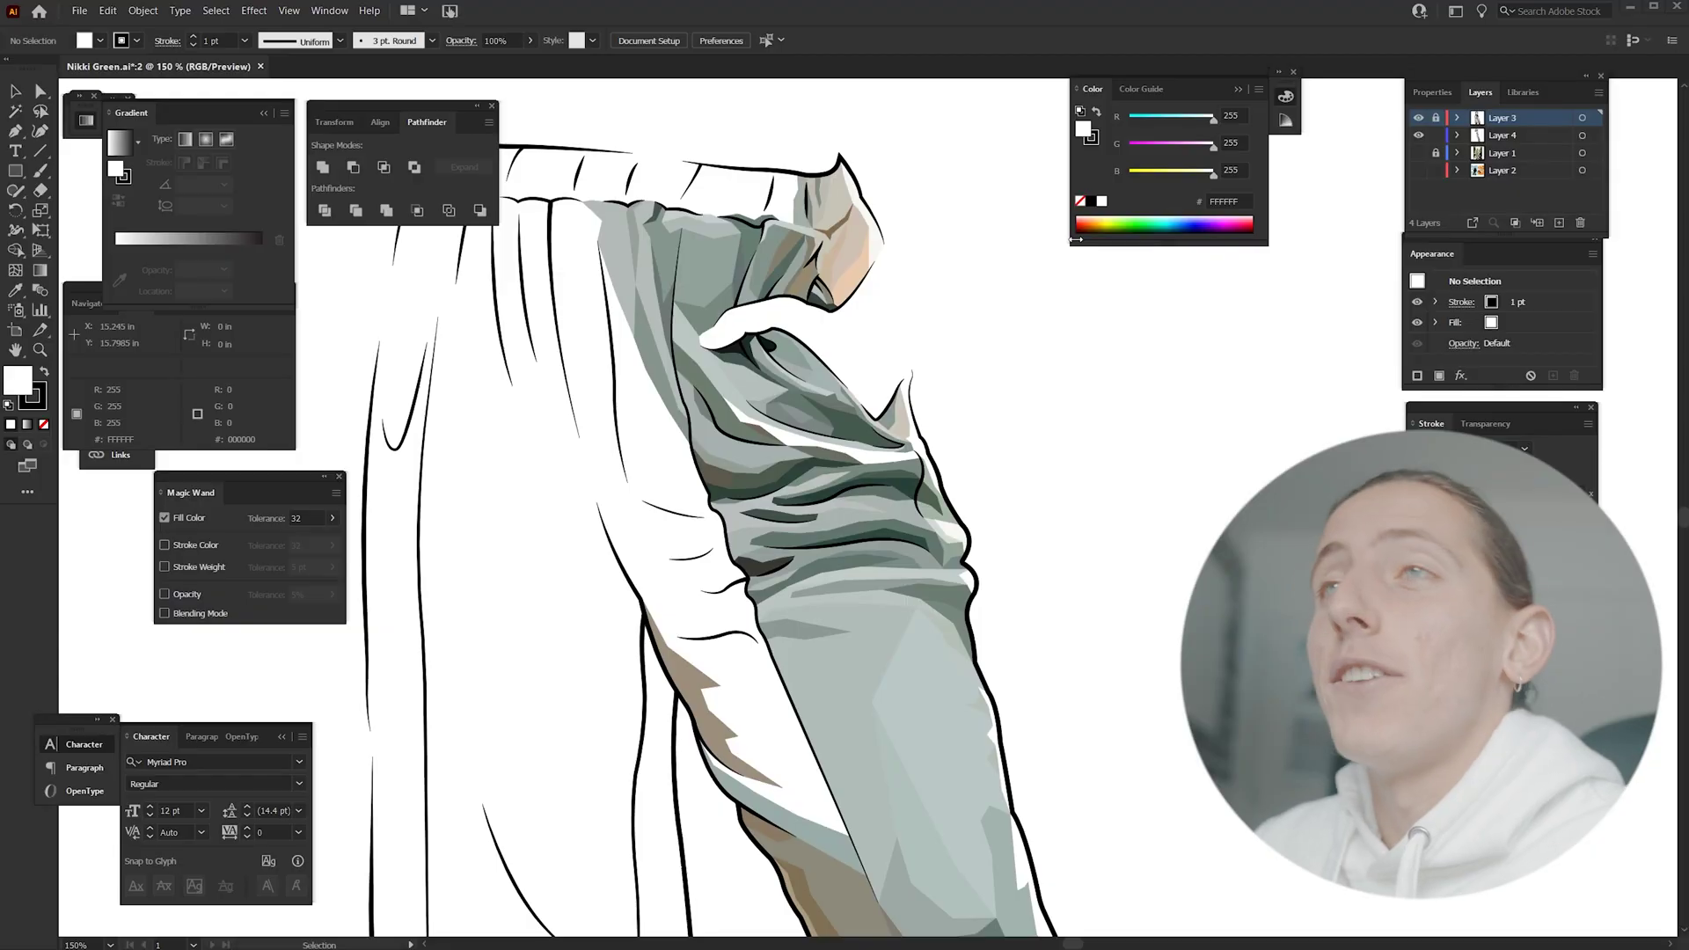
# Step: Review the colour shading already filled into the crop top and one leg of the trousers
pyautogui.scroll(-3, 977, 309)
pyautogui.scroll(1, 924, 237)
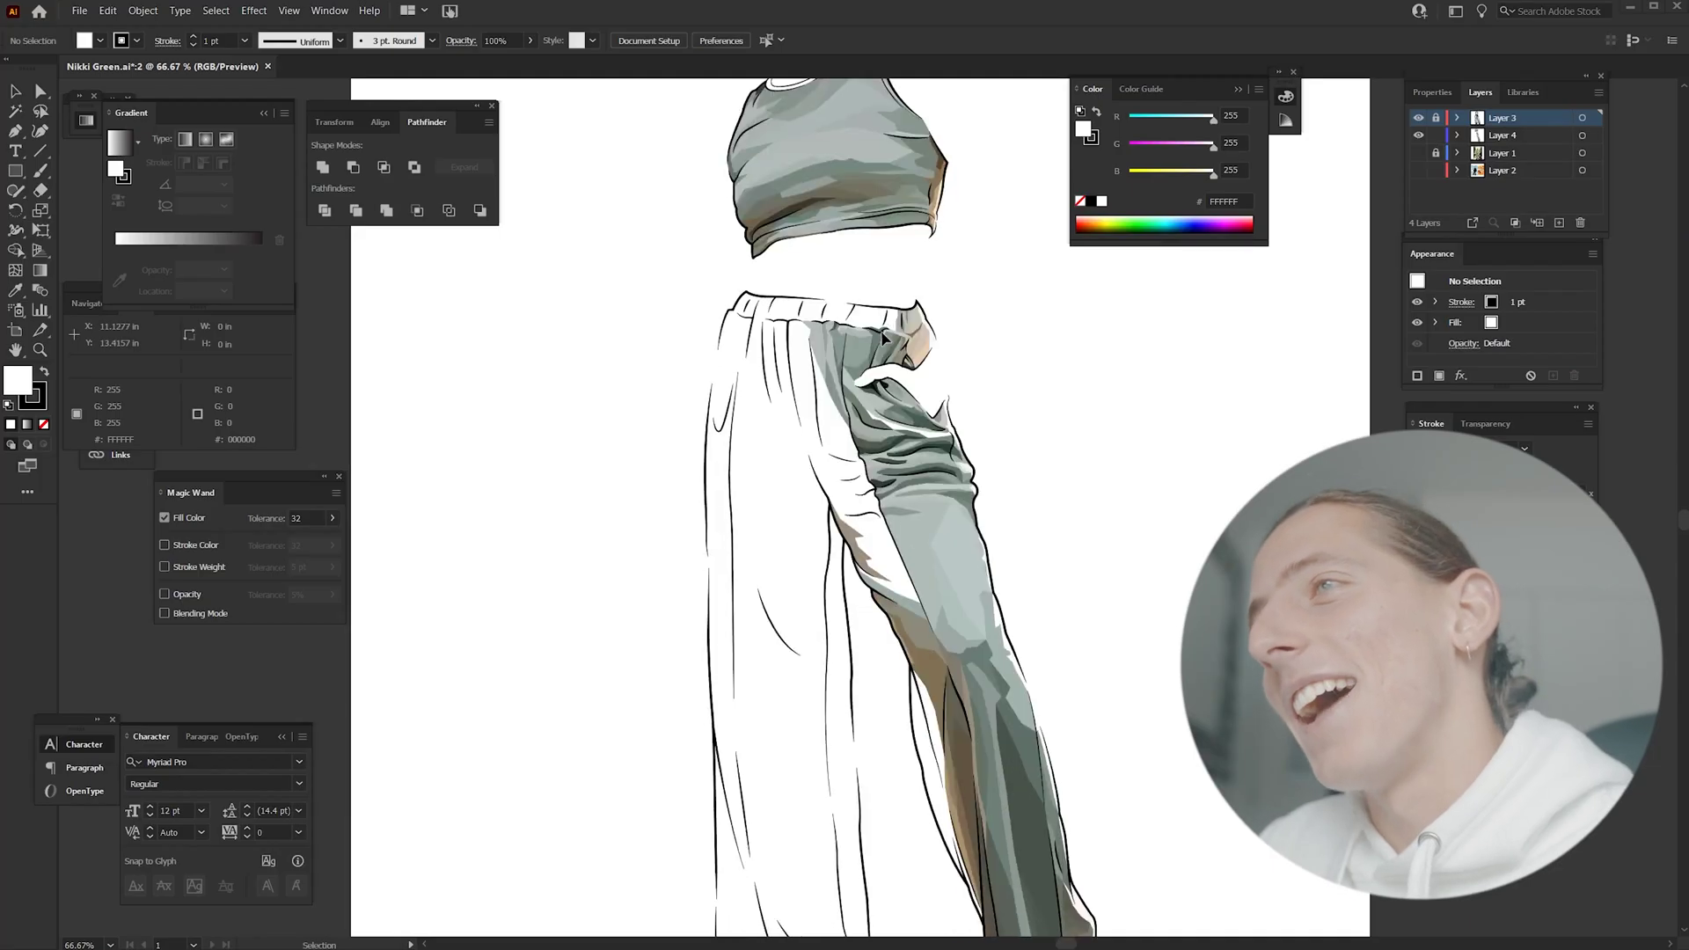
pyautogui.scroll(-2, 884, 337)
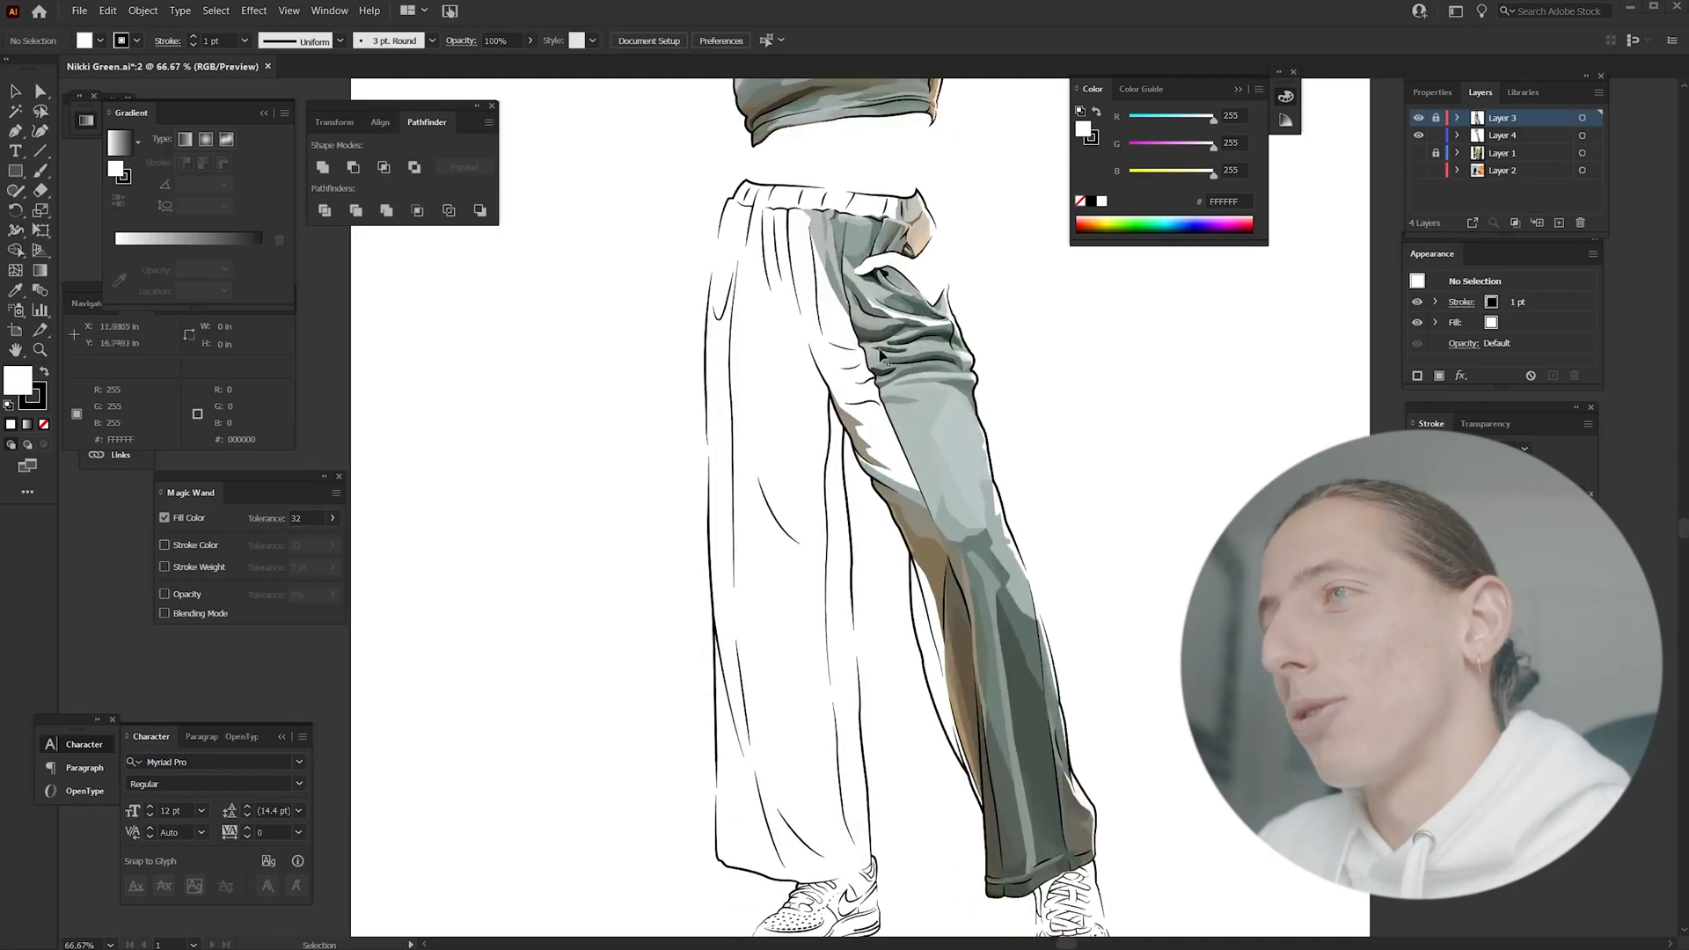
pyautogui.scroll(-1, 917, 376)
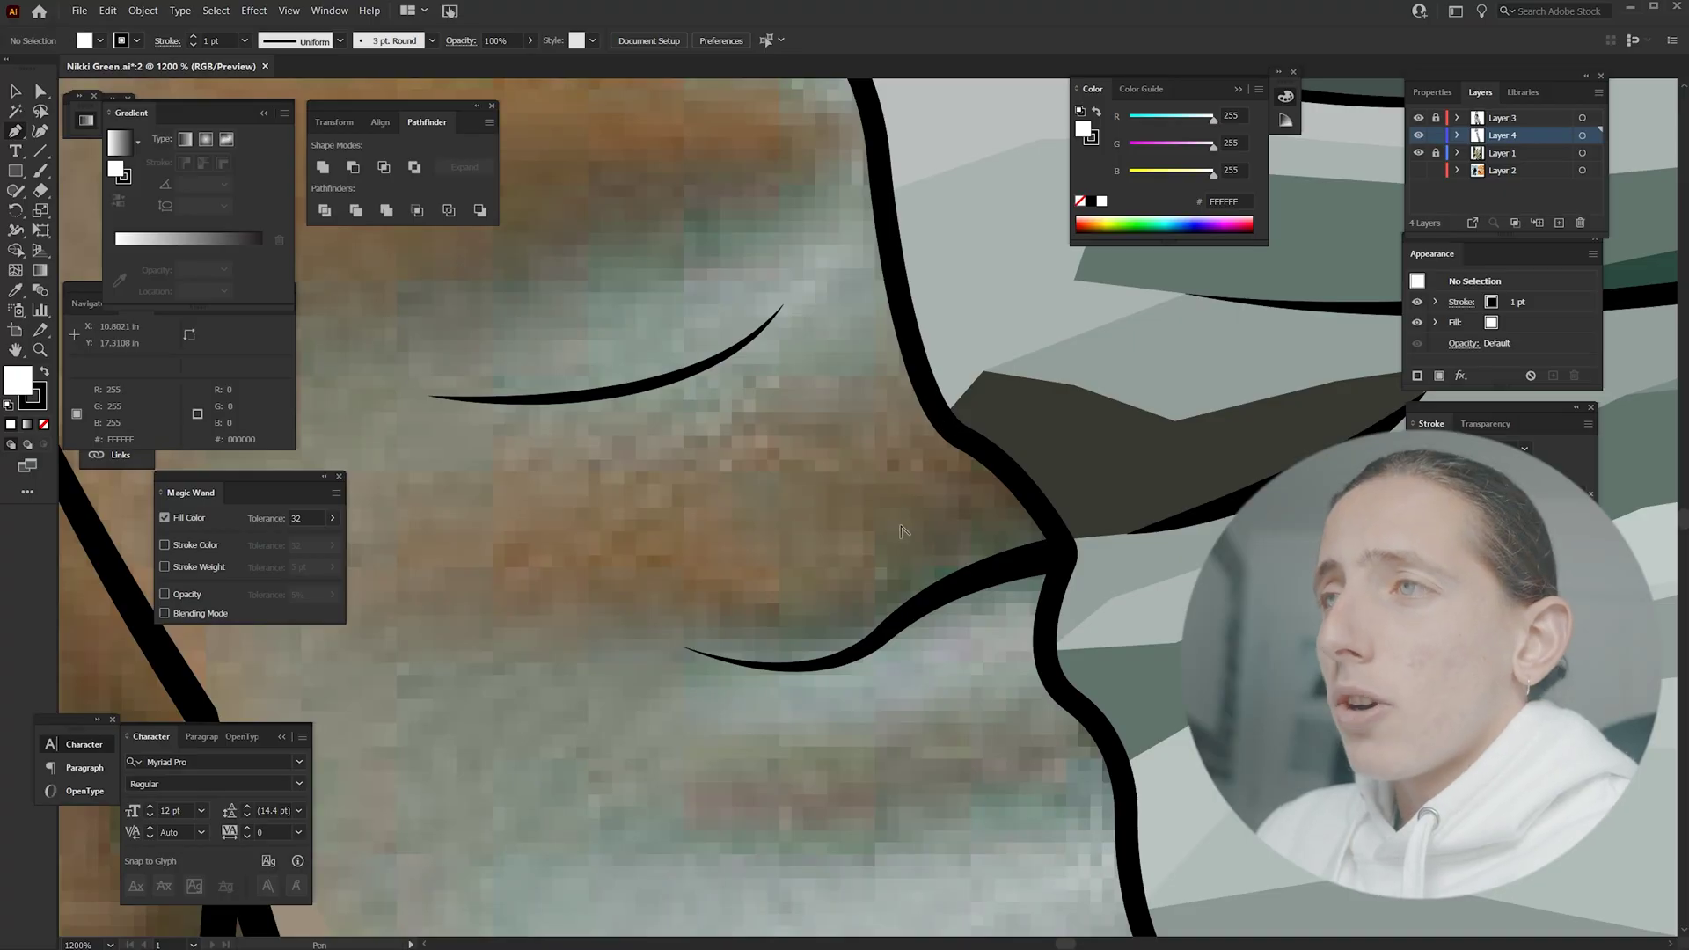
# Step: Trace an unfilled Pen path from the trouser seam along the curved fold line below the brown shadow to its tapered tip
pyautogui.scroll(-2, 900, 530)
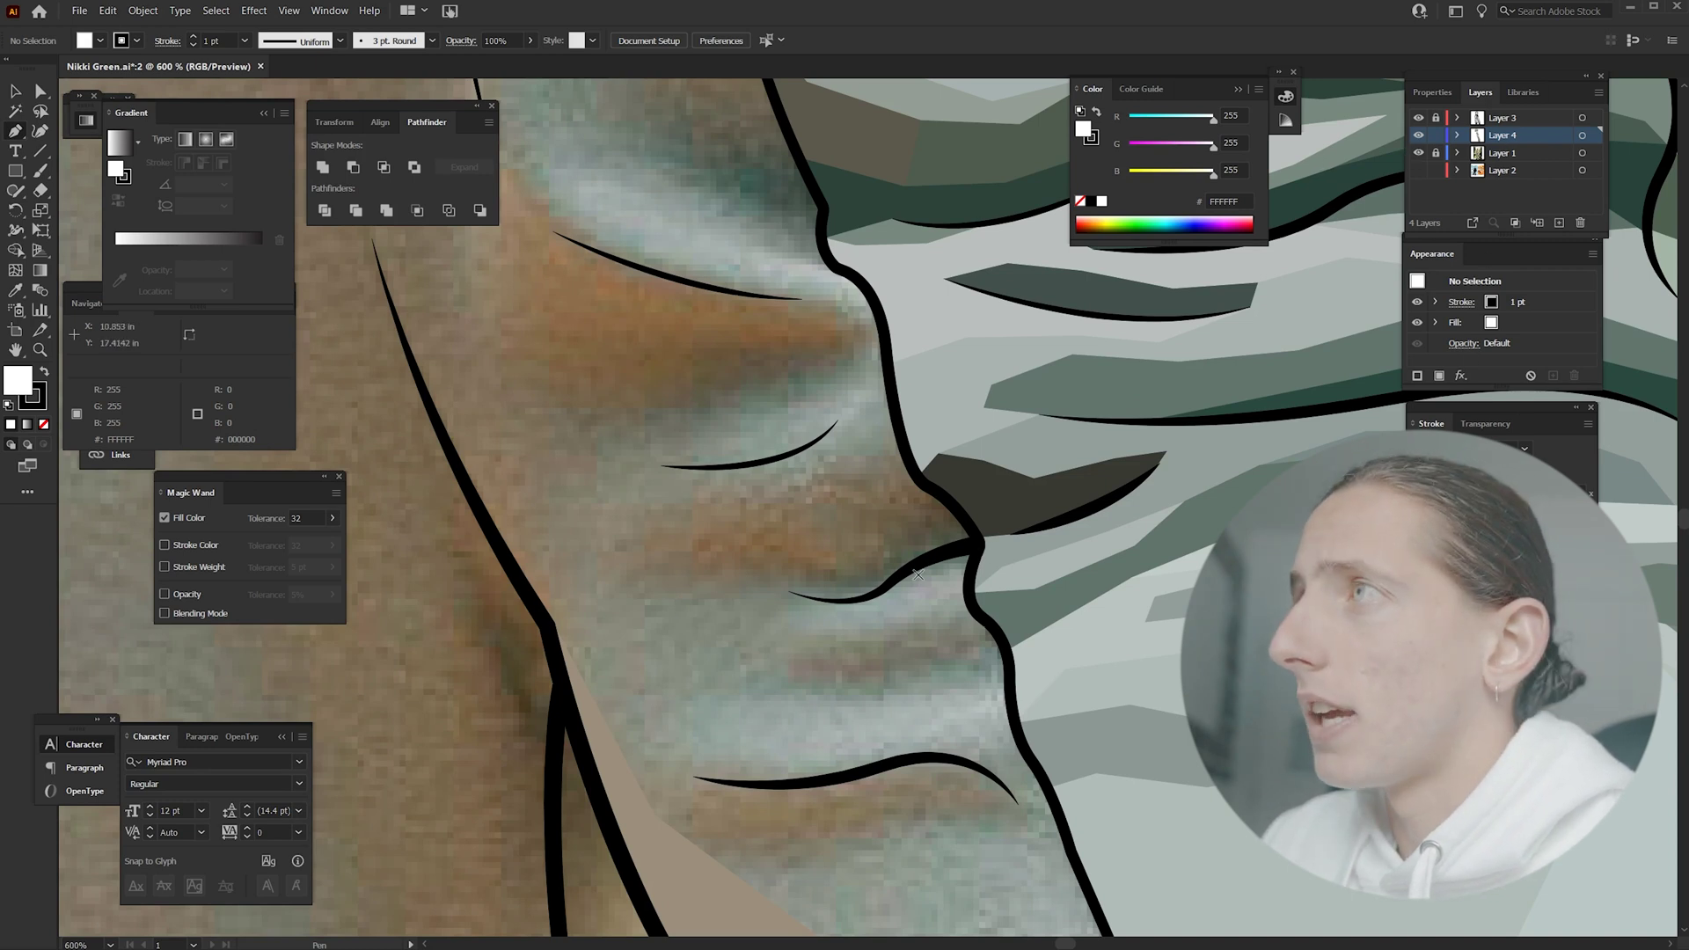
pyautogui.scroll(2, 903, 525)
pyautogui.click(932, 434)
pyautogui.click(987, 465)
pyautogui.click(1052, 528)
pyautogui.click(1054, 560)
pyautogui.click(974, 590)
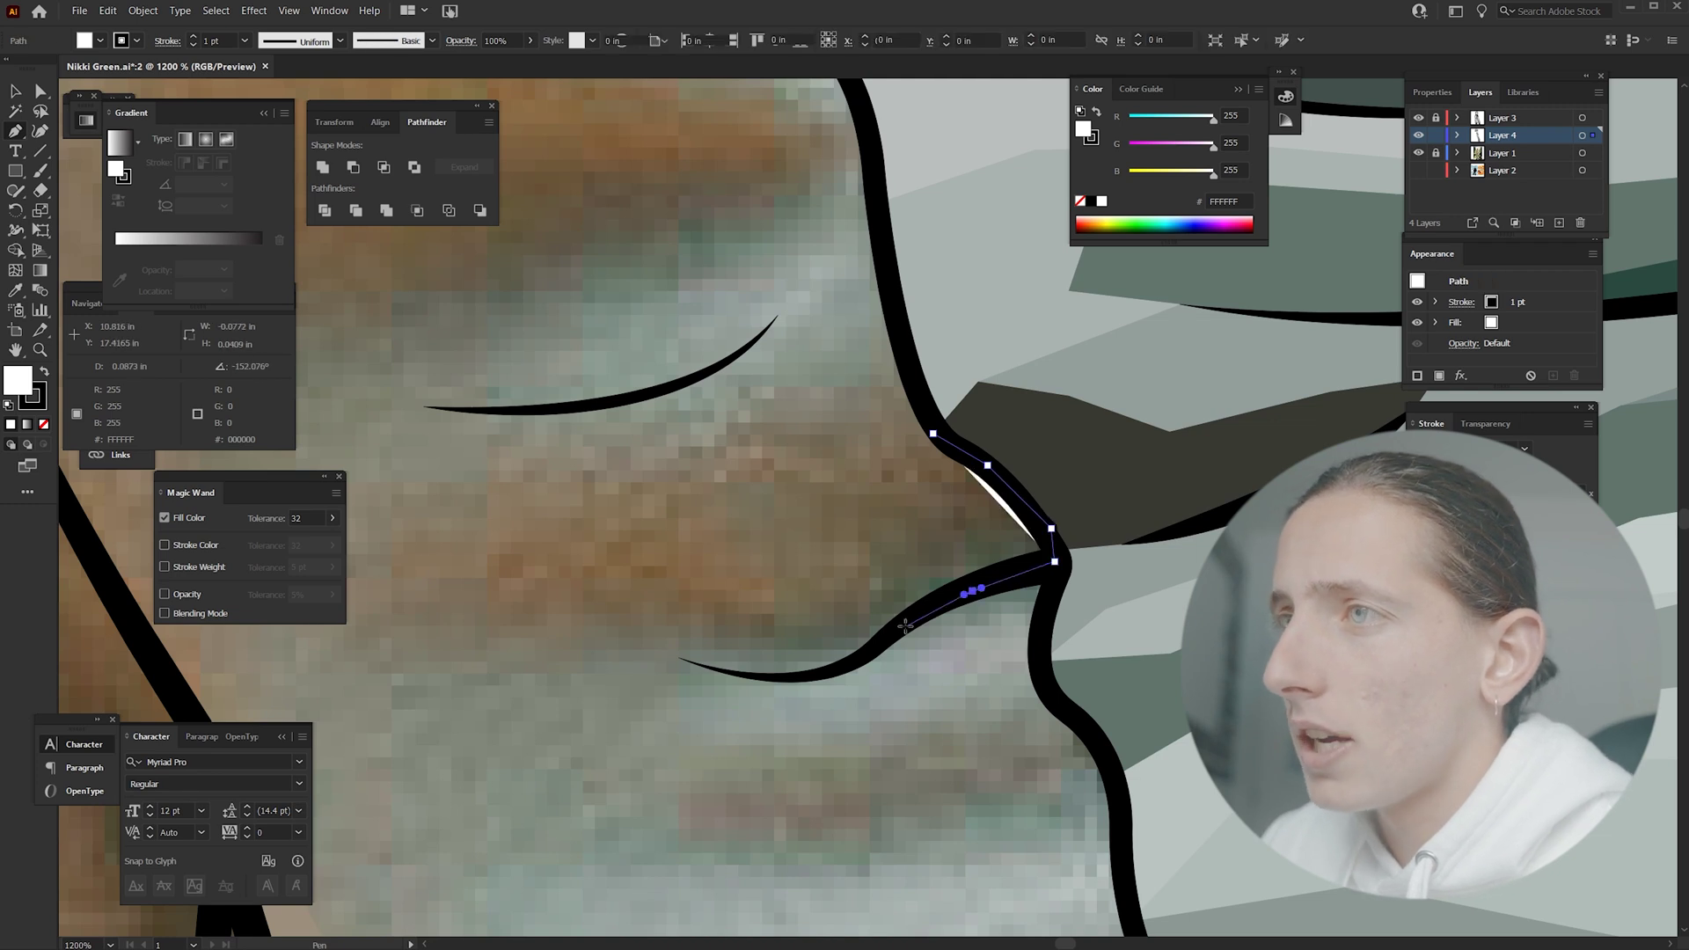
pyautogui.scroll(2, 905, 625)
pyautogui.moveTo(547, 610); pyautogui.dragTo(440, 556)
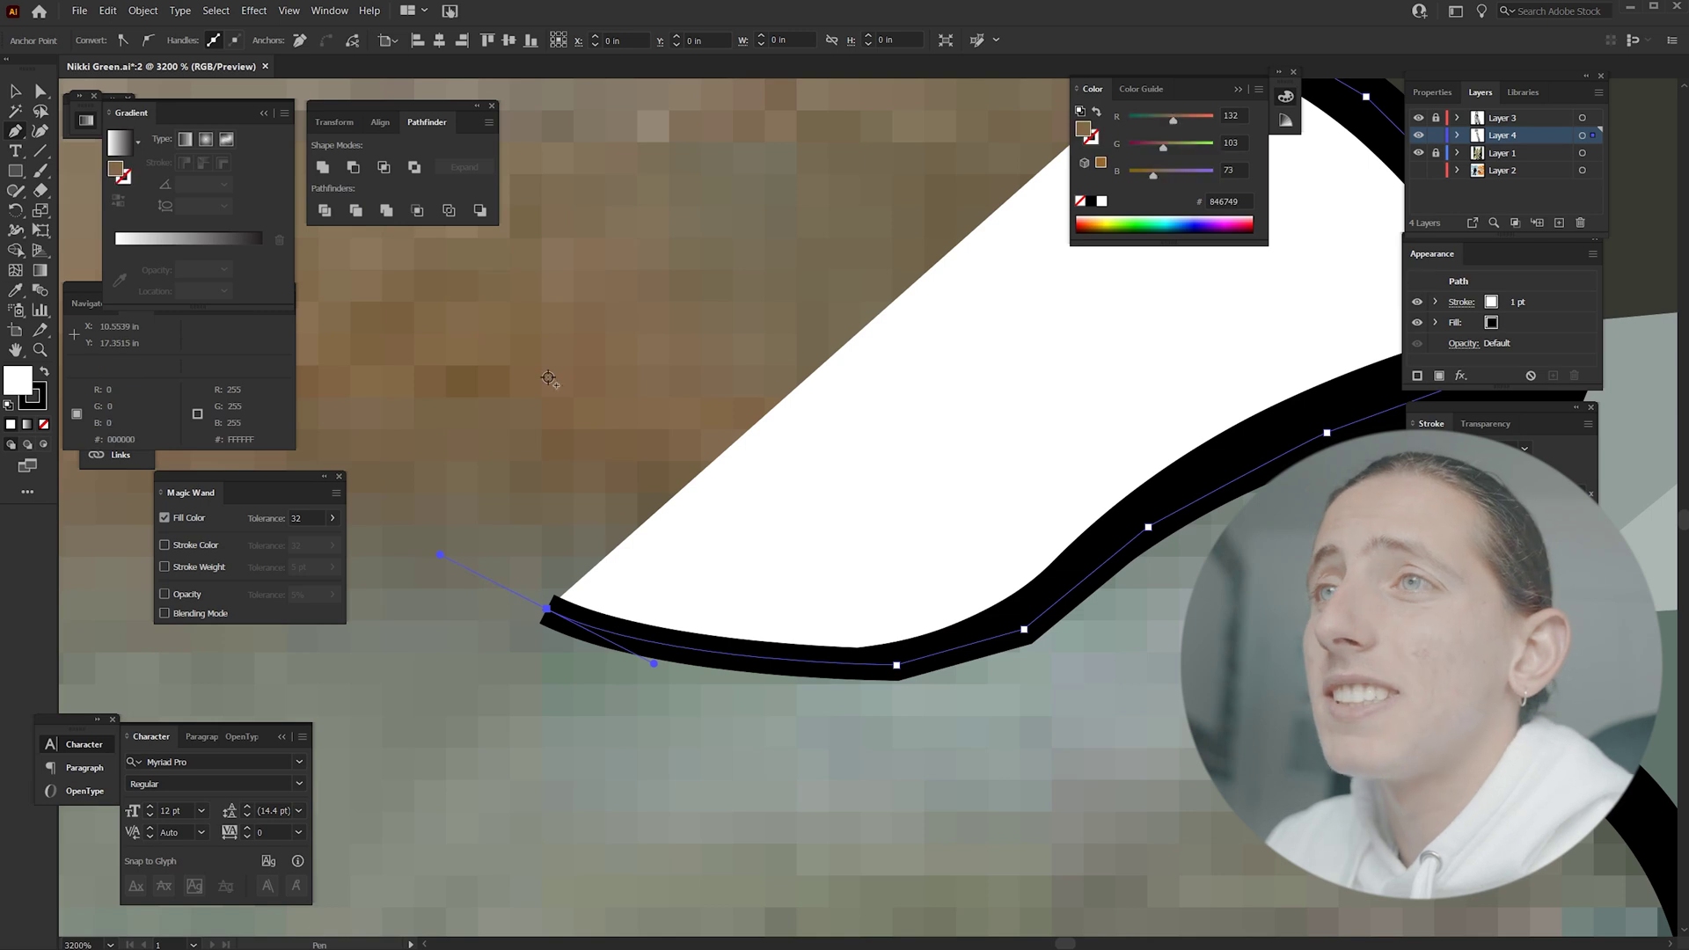
pyautogui.press('/')
pyautogui.hotkey('ctrl', '-')
pyautogui.press('v')
pyautogui.press('p')
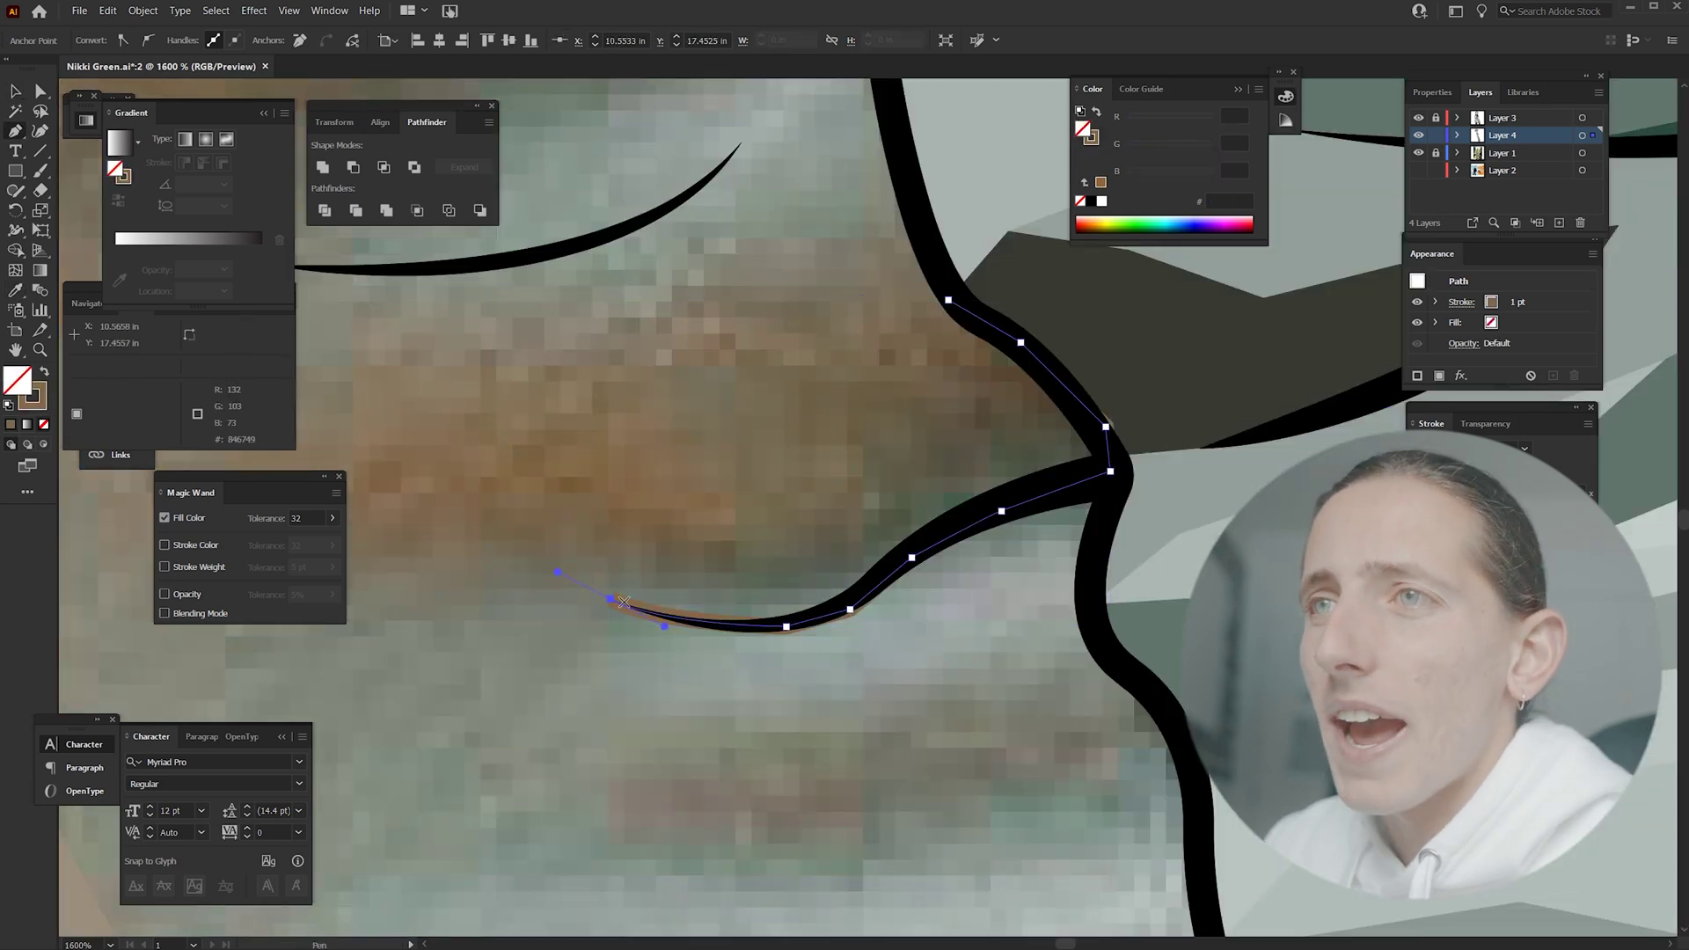
# Step: Close the path through the brown shadow back to the seam and fill it with dark green #4D5442 sampled from the photo
pyautogui.click(612, 600)
pyautogui.moveTo(772, 575); pyautogui.dragTo(869, 495)
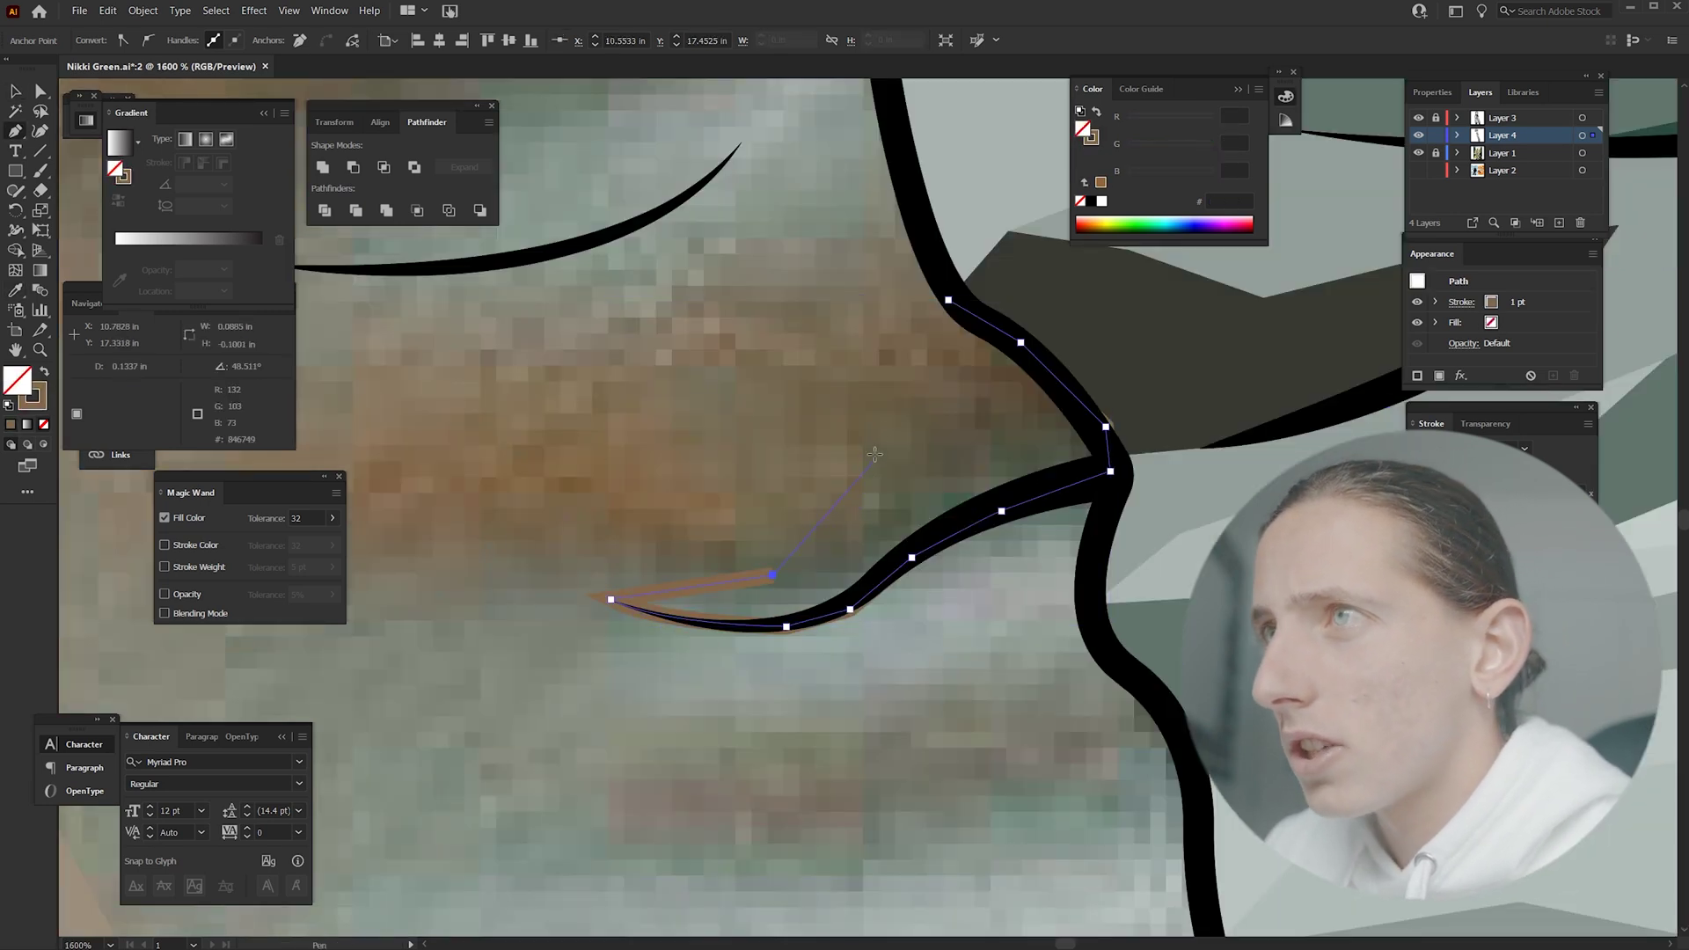
pyautogui.click(947, 300)
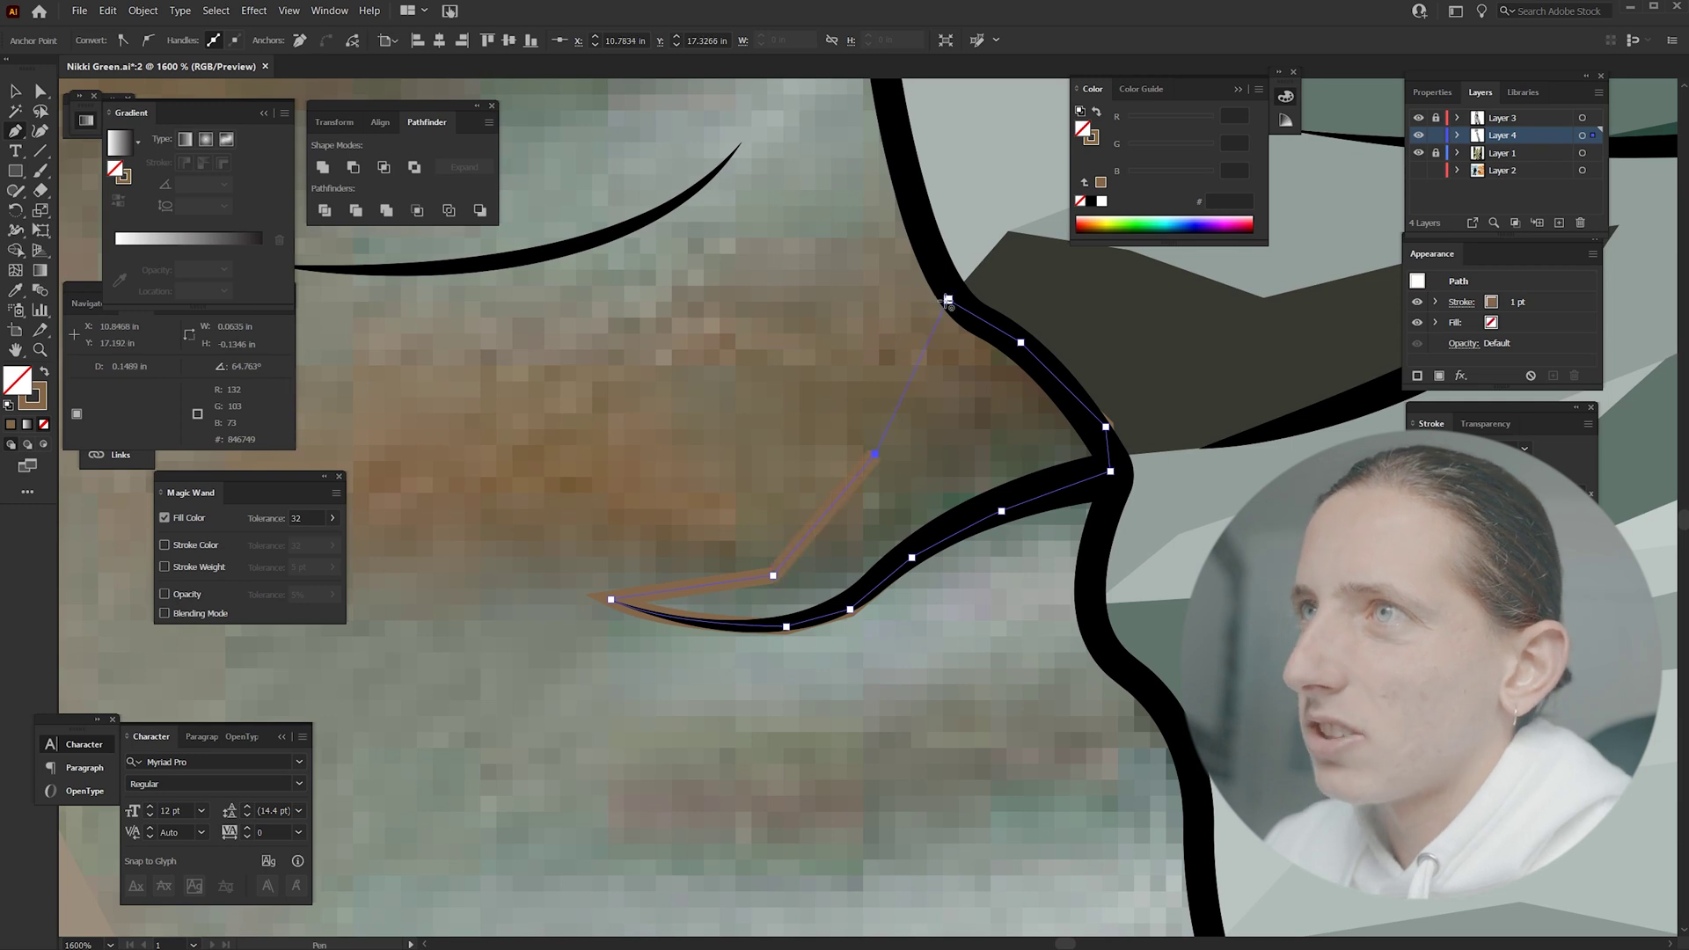
pyautogui.press('i')
pyautogui.click(900, 510)
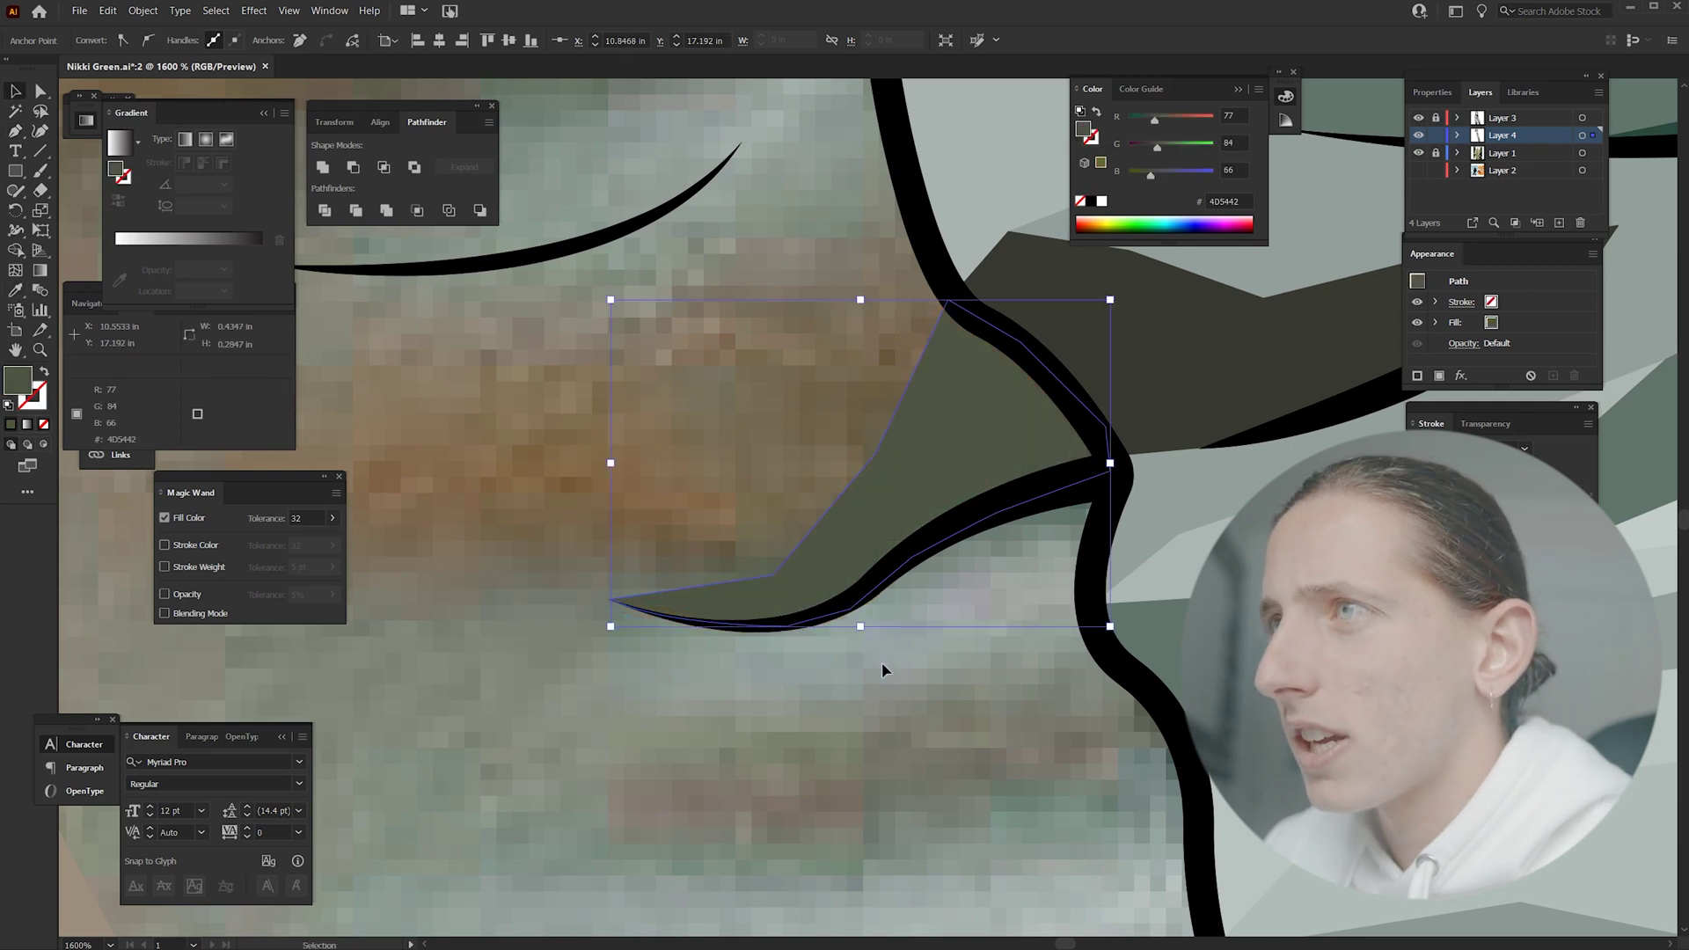
# Step: Draw a larger closed shadow shape, about 0.9 in wide and 0.42 in high, extending from the seam past the fold line's tip
pyautogui.hotkey('ctrl', '-')
pyautogui.press('p')
pyautogui.click(754, 500)
pyautogui.click(1008, 414)
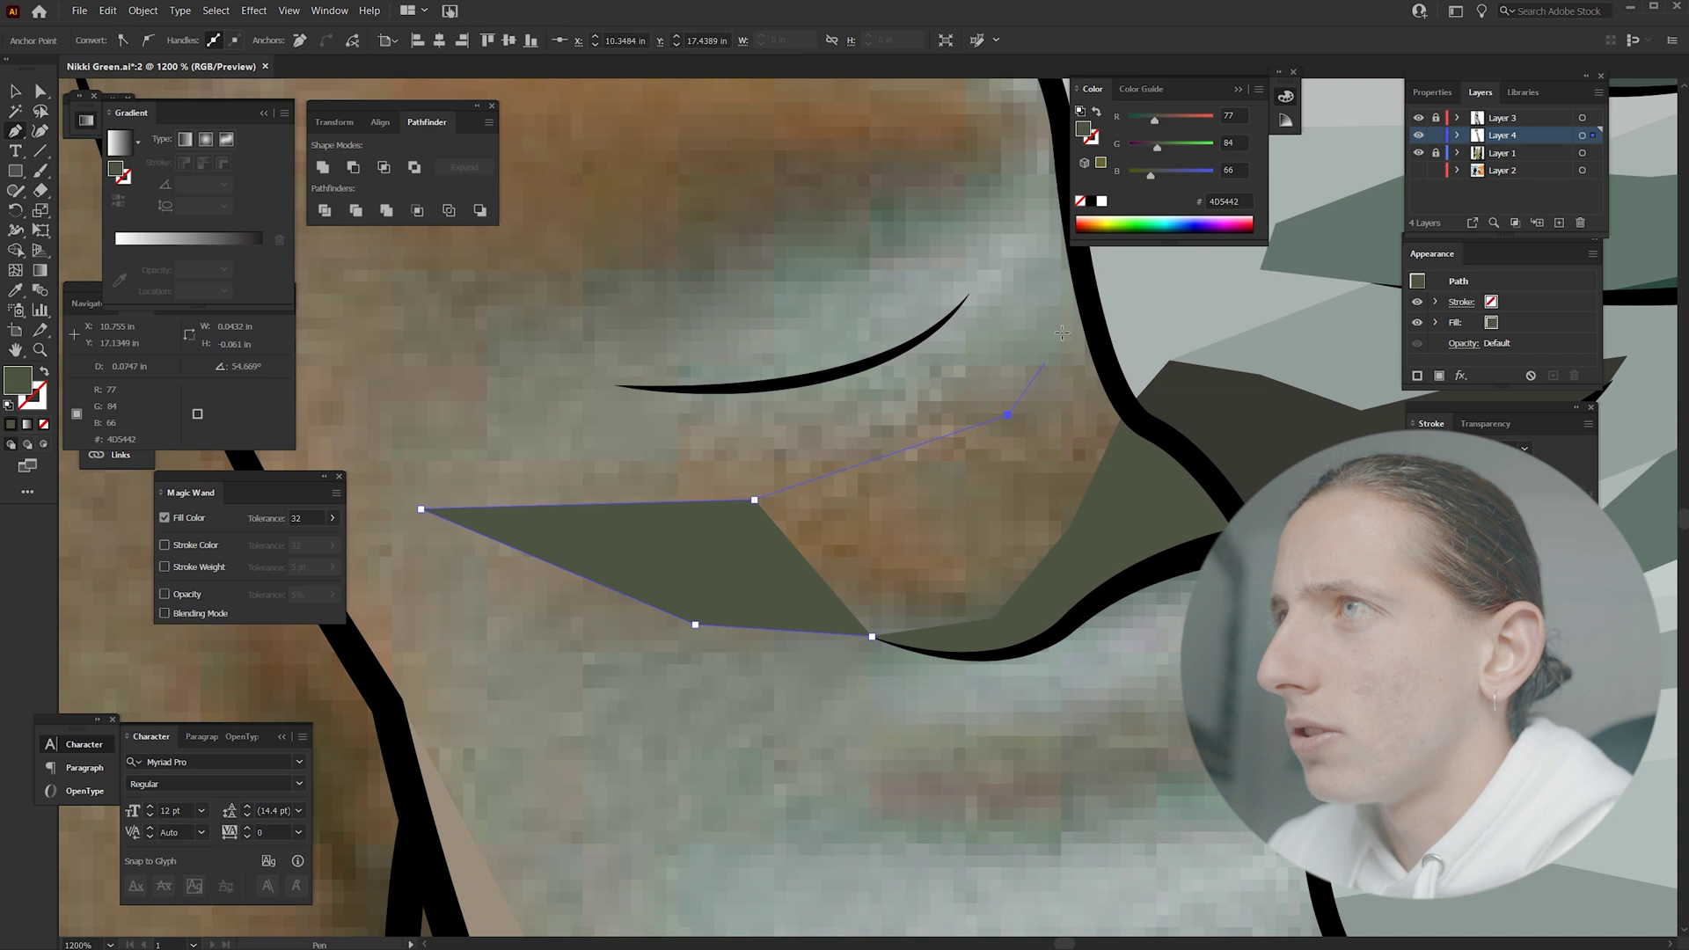
pyautogui.click(1079, 280)
pyautogui.click(1178, 453)
pyautogui.click(1063, 608)
pyautogui.click(1008, 622)
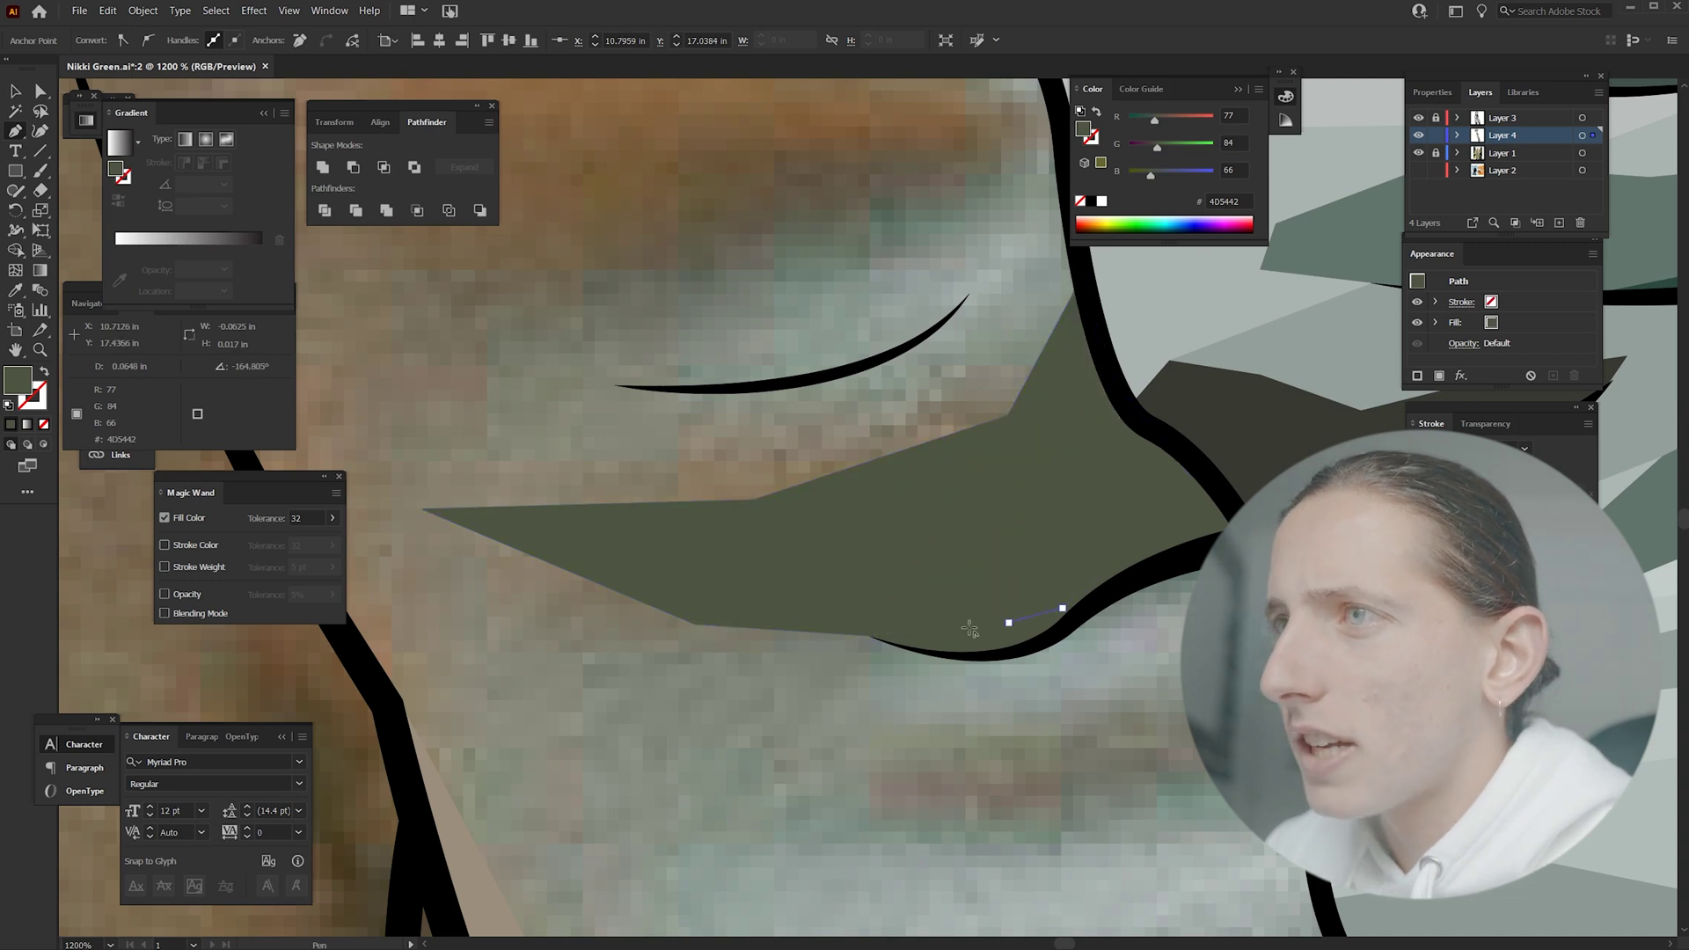
pyautogui.click(917, 637)
pyautogui.click(871, 635)
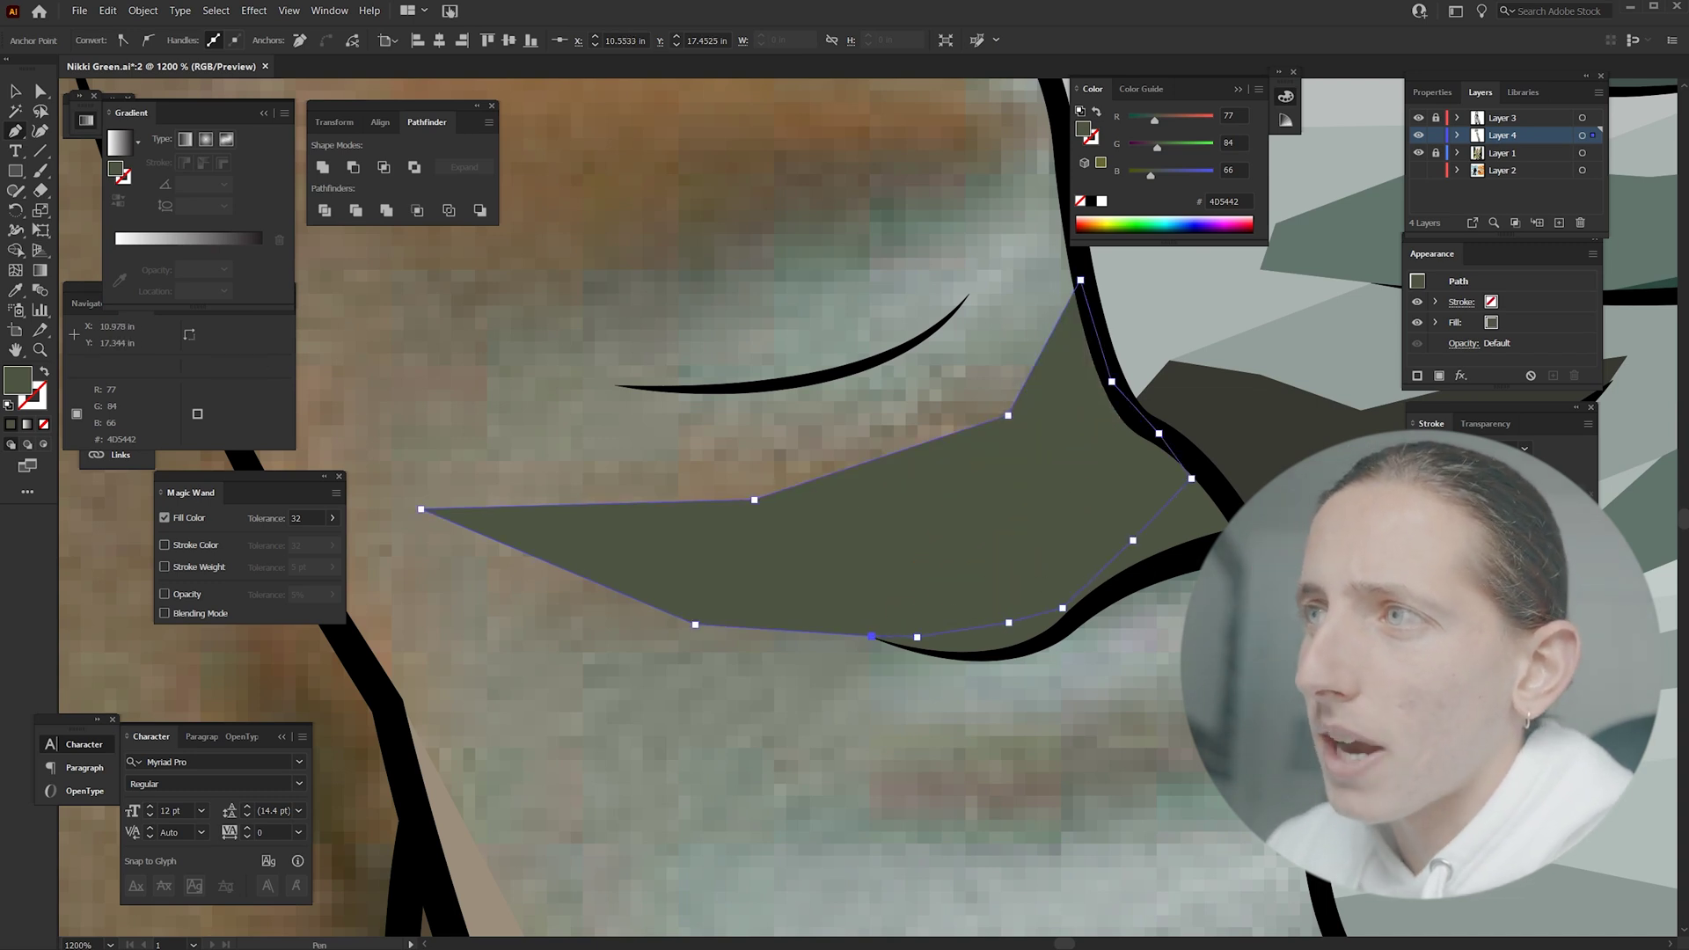
# Step: Recolour the larger shadow shape with a brown sampled from the photo, shift its fill to olive brown #776B4F, and deselect it
pyautogui.press('ctrl')
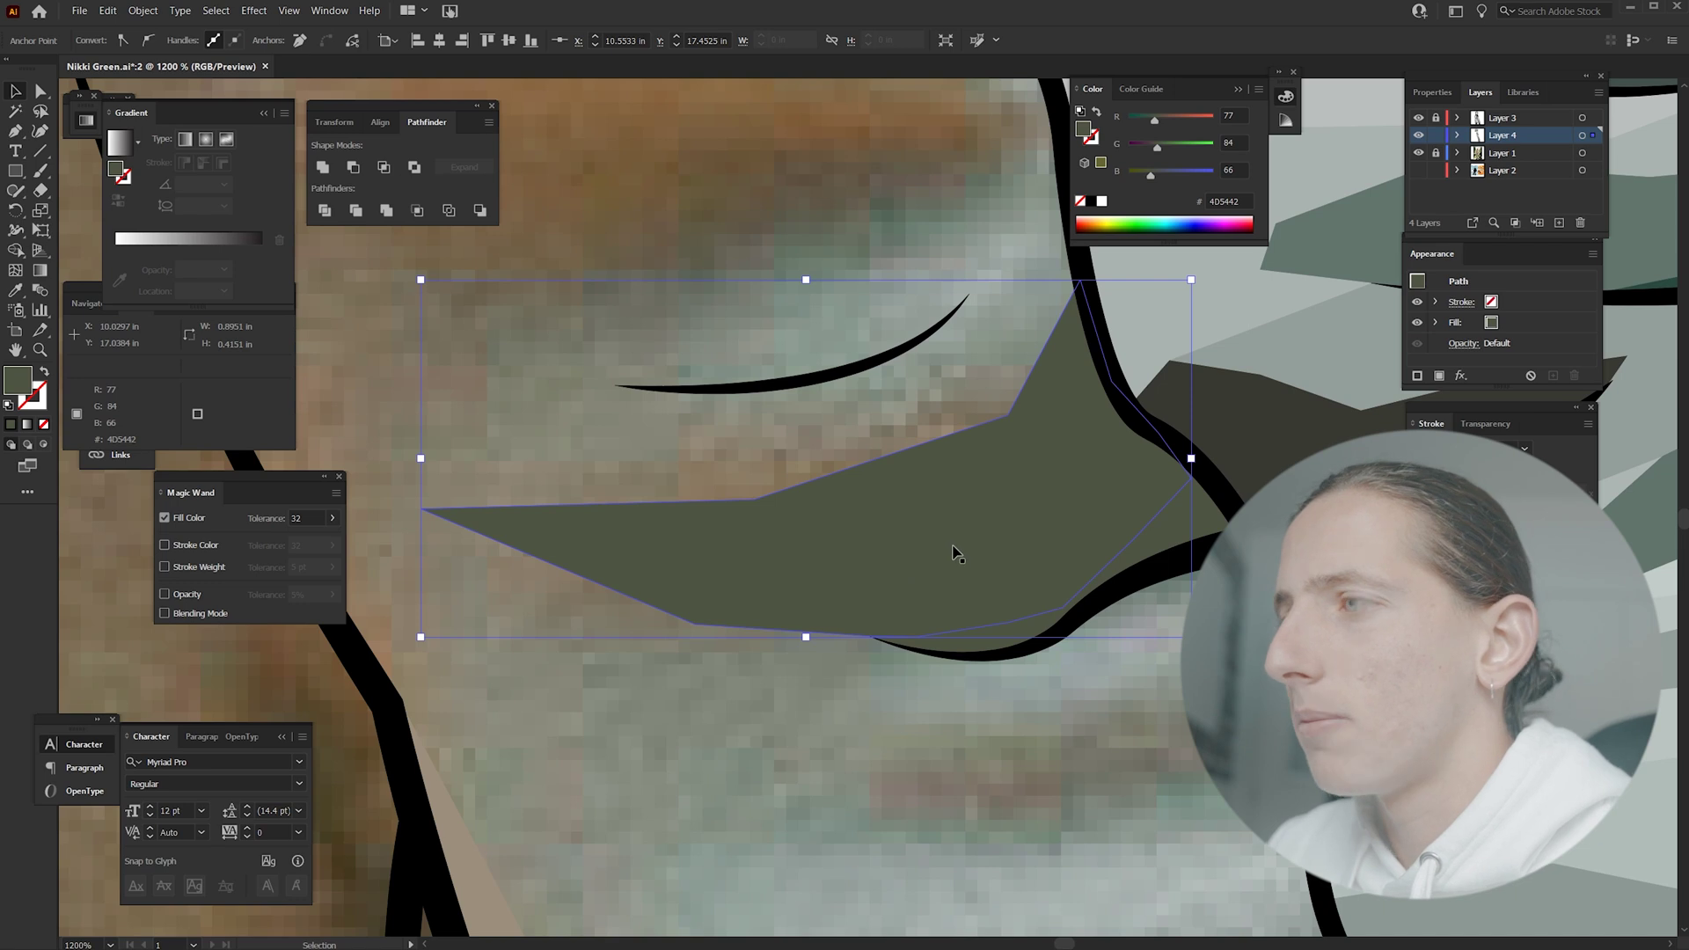
pyautogui.press('a')
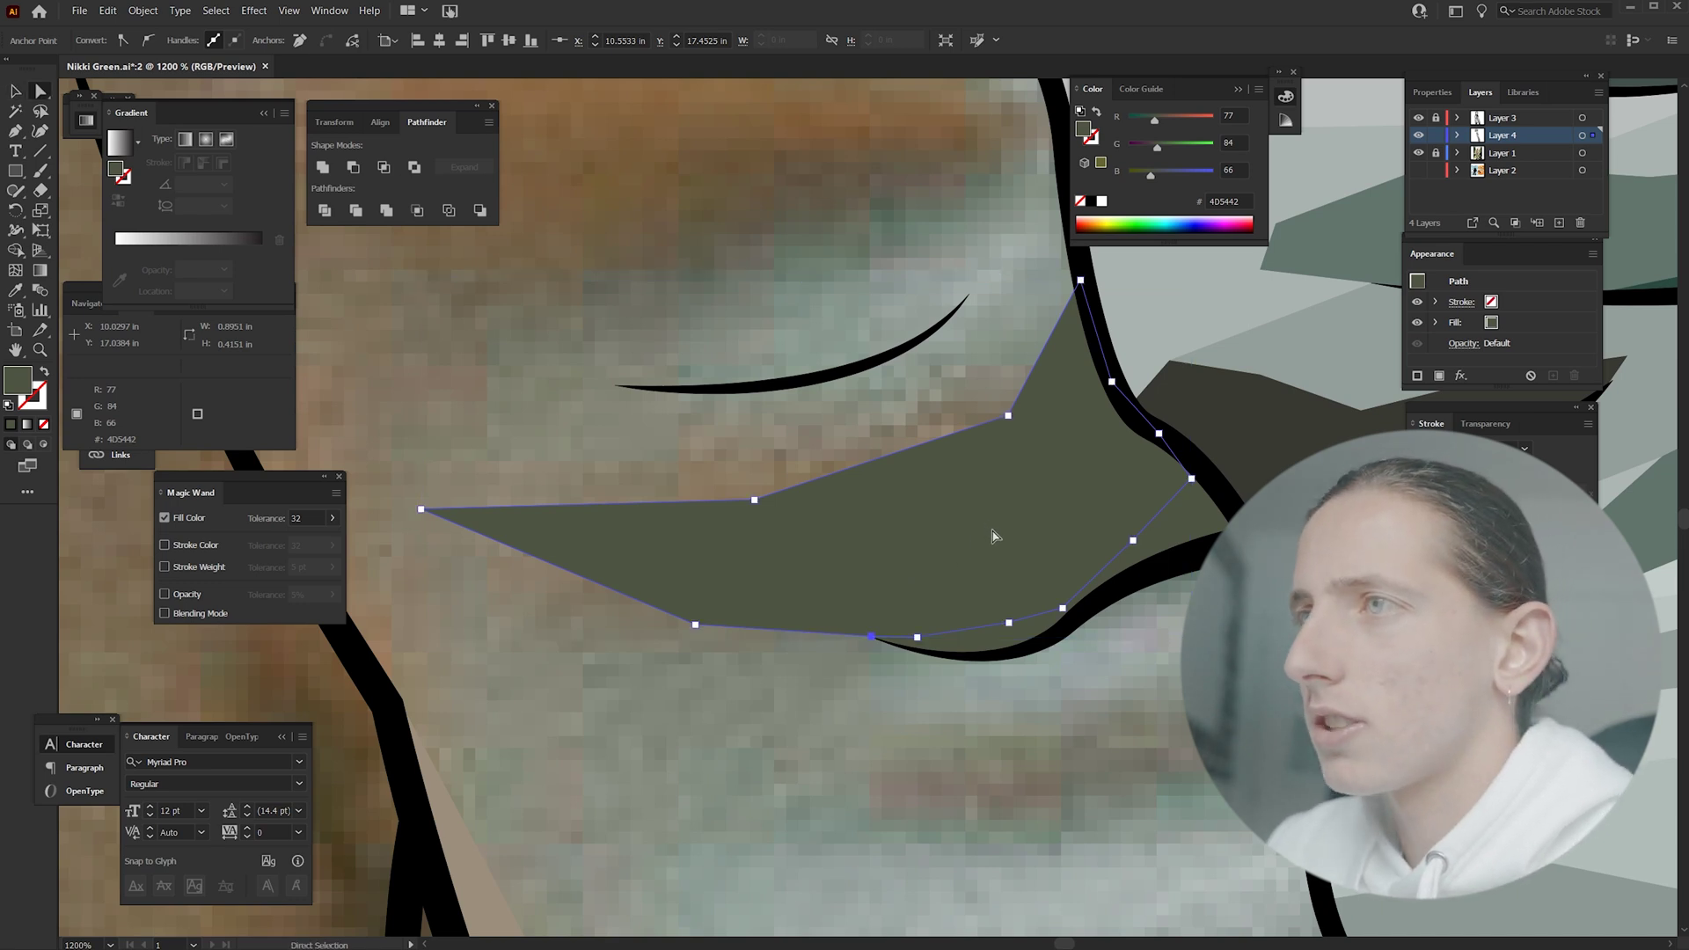
pyautogui.click(995, 535)
pyautogui.hotkey('shift', 'x')
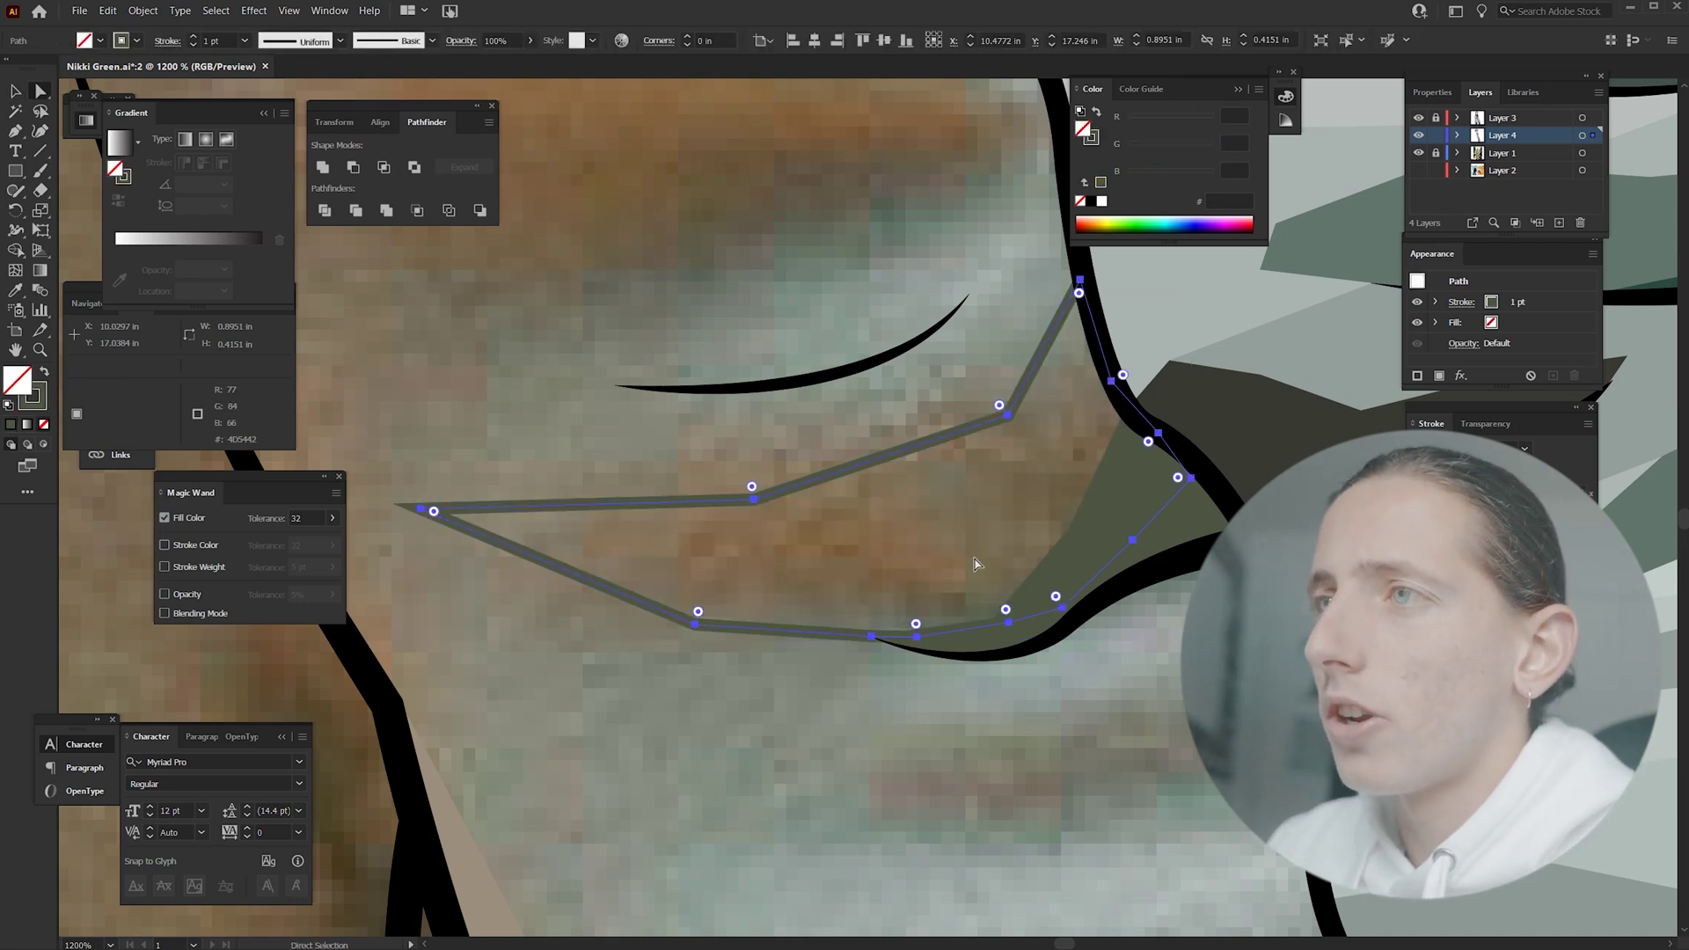
pyautogui.press('i')
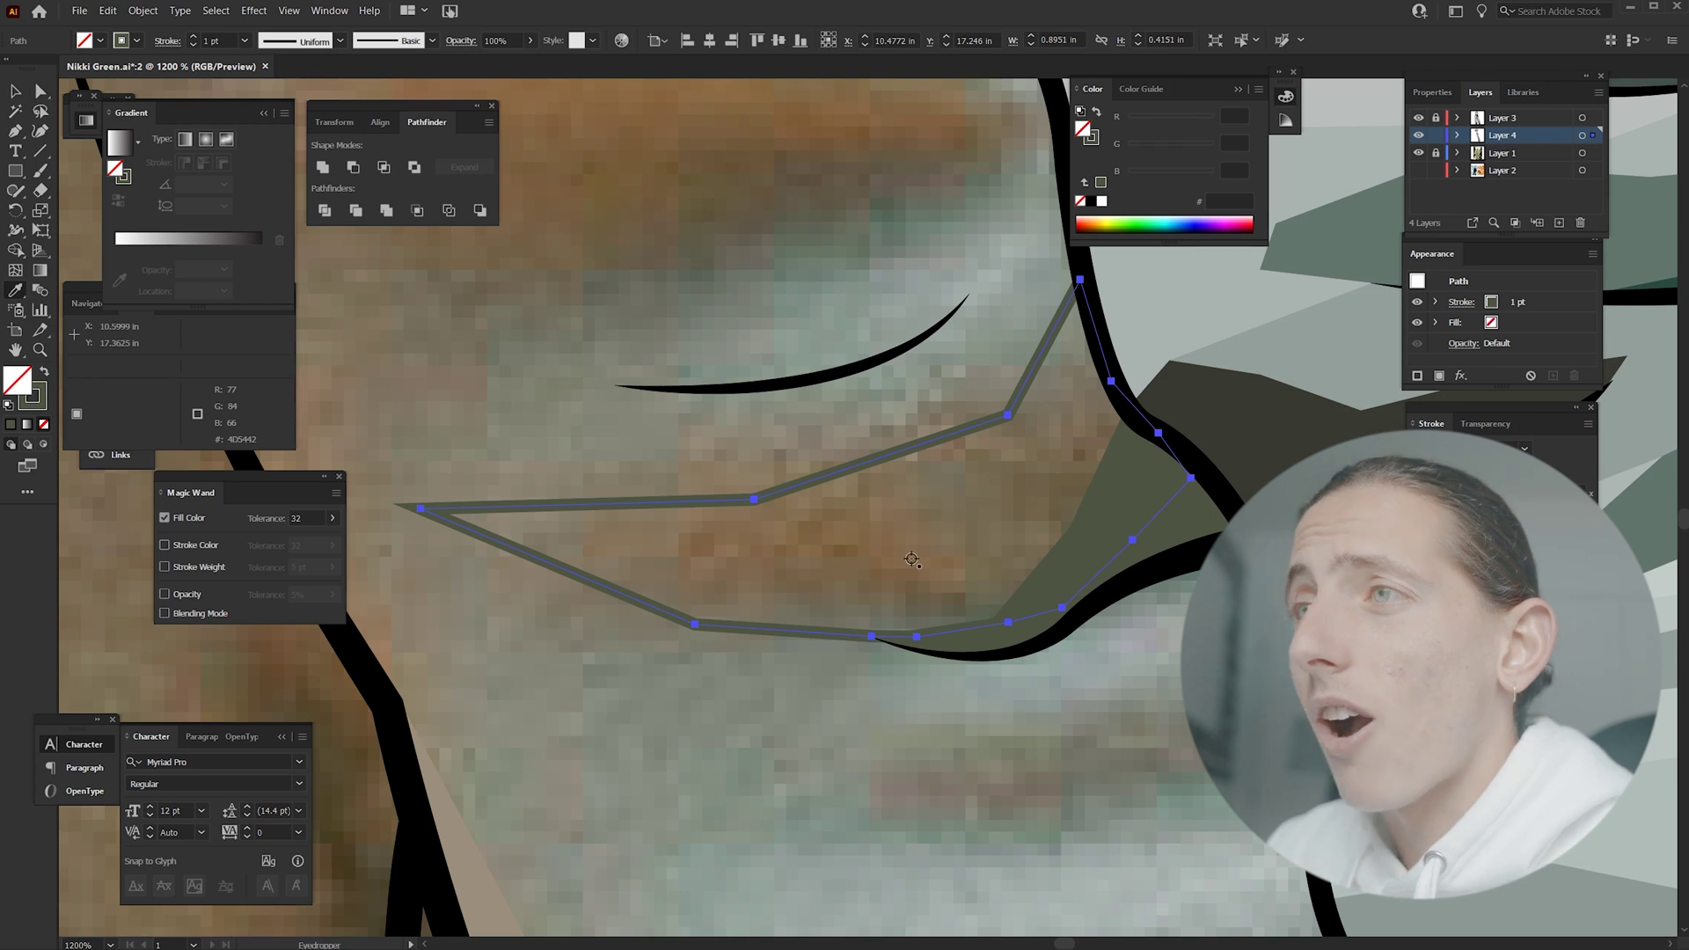
pyautogui.click(912, 559)
pyautogui.press('v')
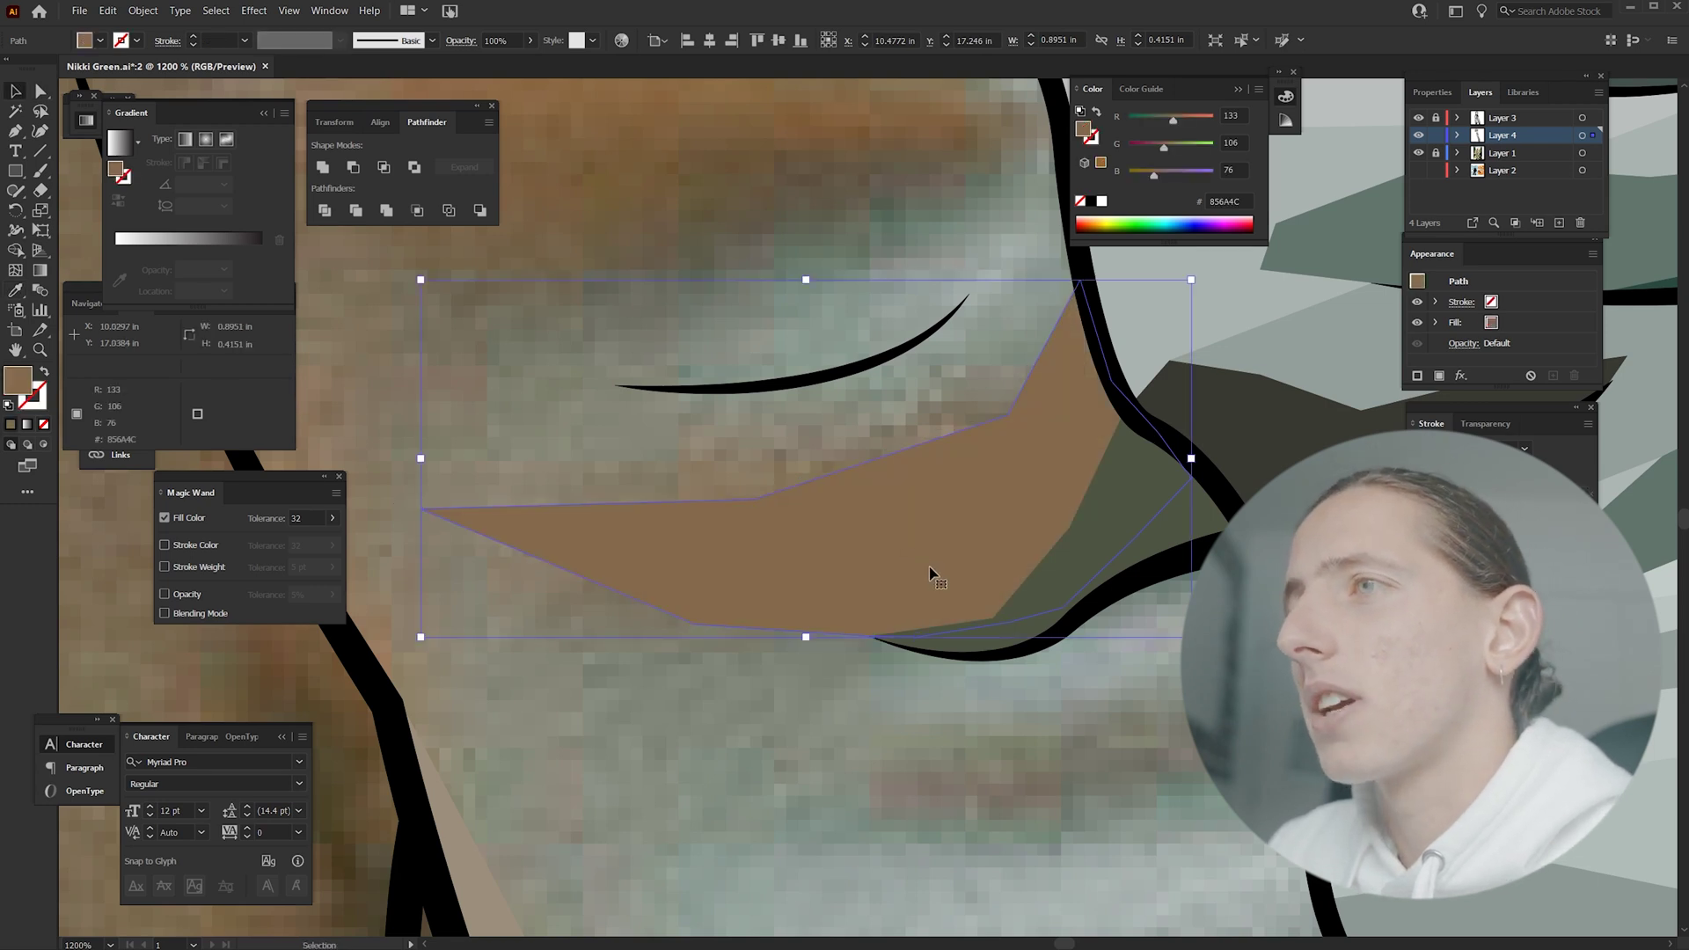
pyautogui.scroll(-2, 930, 573)
pyautogui.scroll(3, 935, 576)
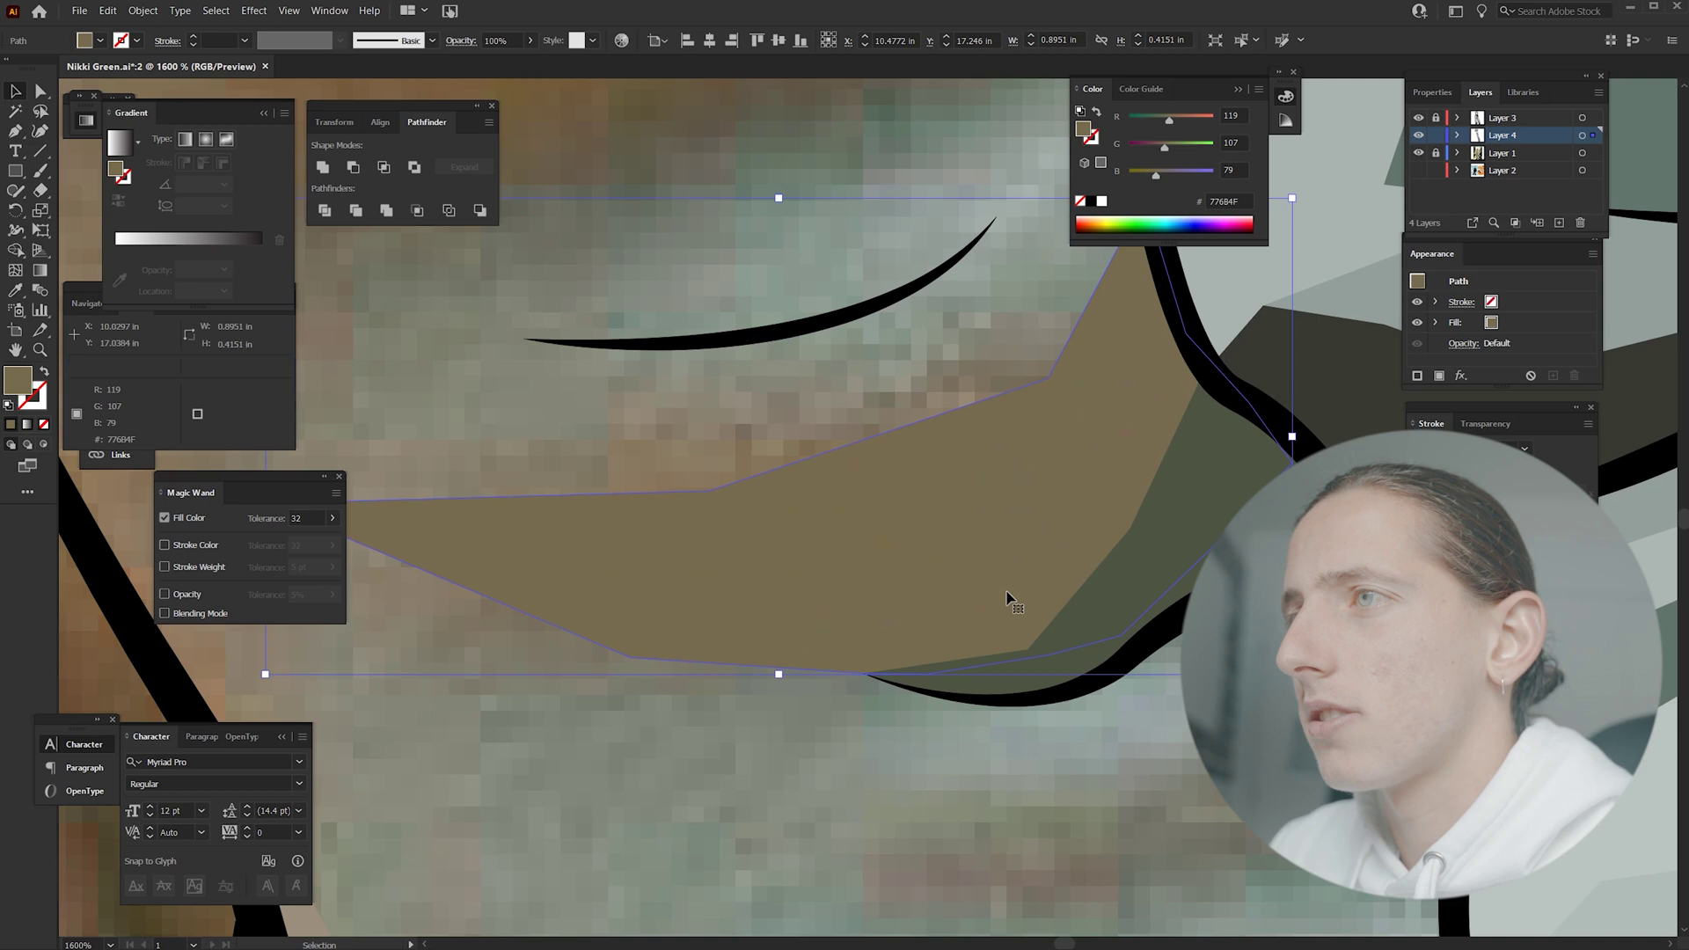
pyautogui.scroll(-4, 1010, 598)
pyautogui.click(978, 661)
pyautogui.scroll(1, 978, 662)
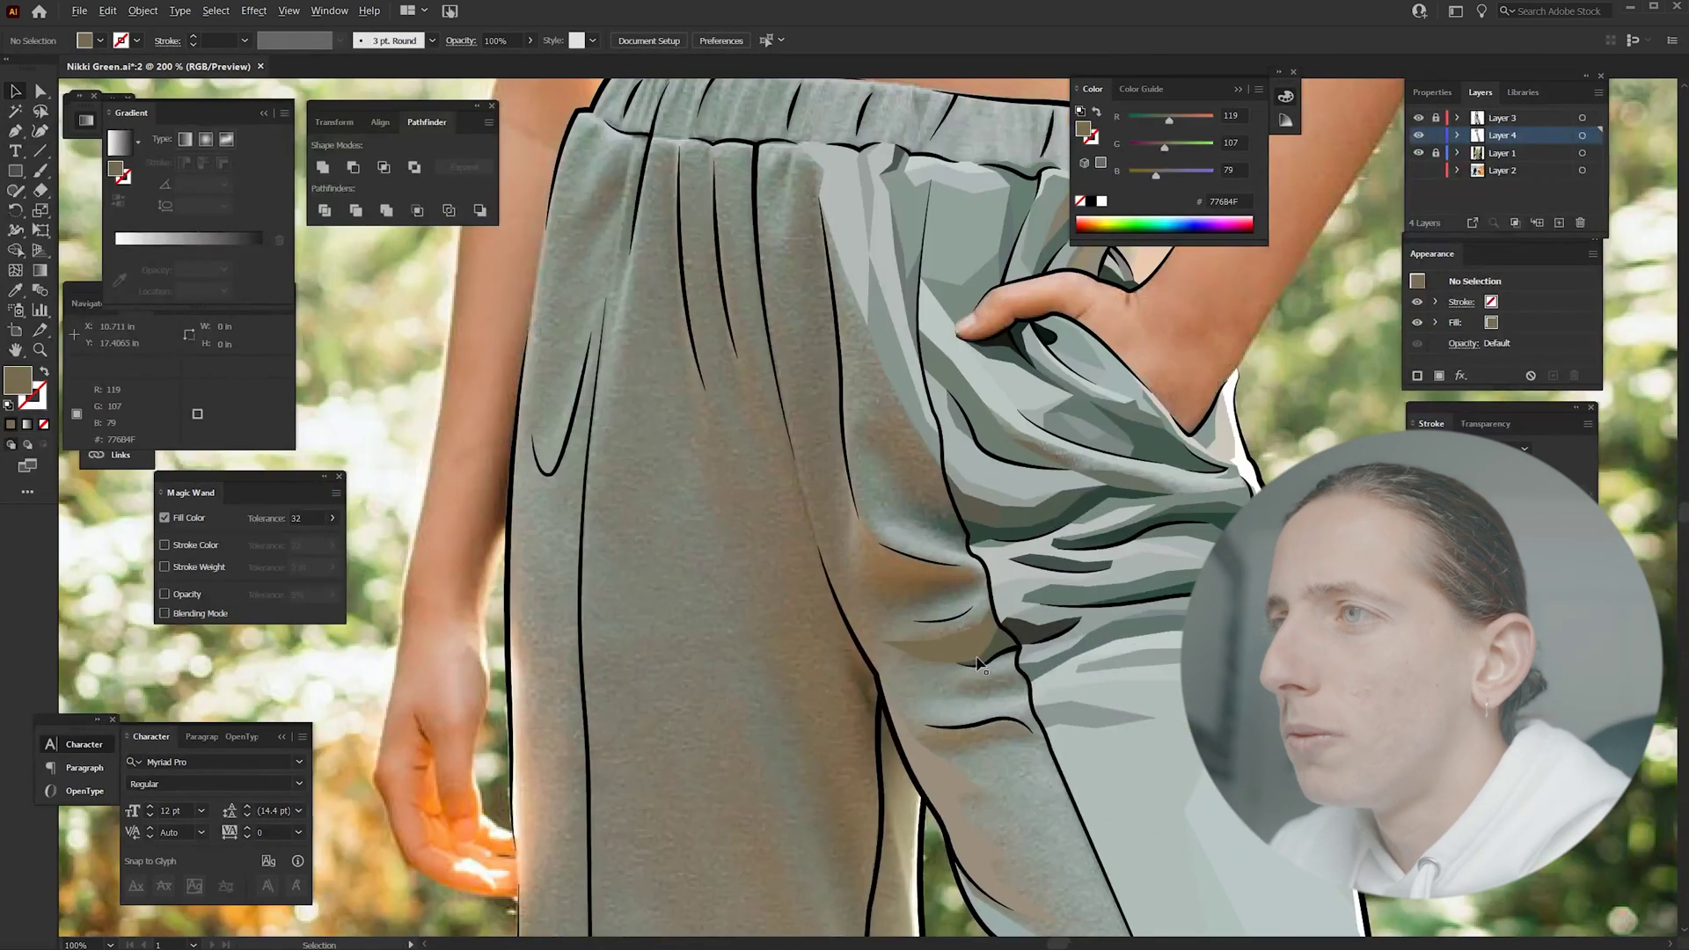
# Step: Refill the larger shadow shape beside the trouser seam with brown #83694A sampled from the photo, leave it without a stroke, and deselect it
pyautogui.scroll(6, 978, 662)
pyautogui.click(945, 654)
pyautogui.hotkey('shift', 'x')
pyautogui.press('i')
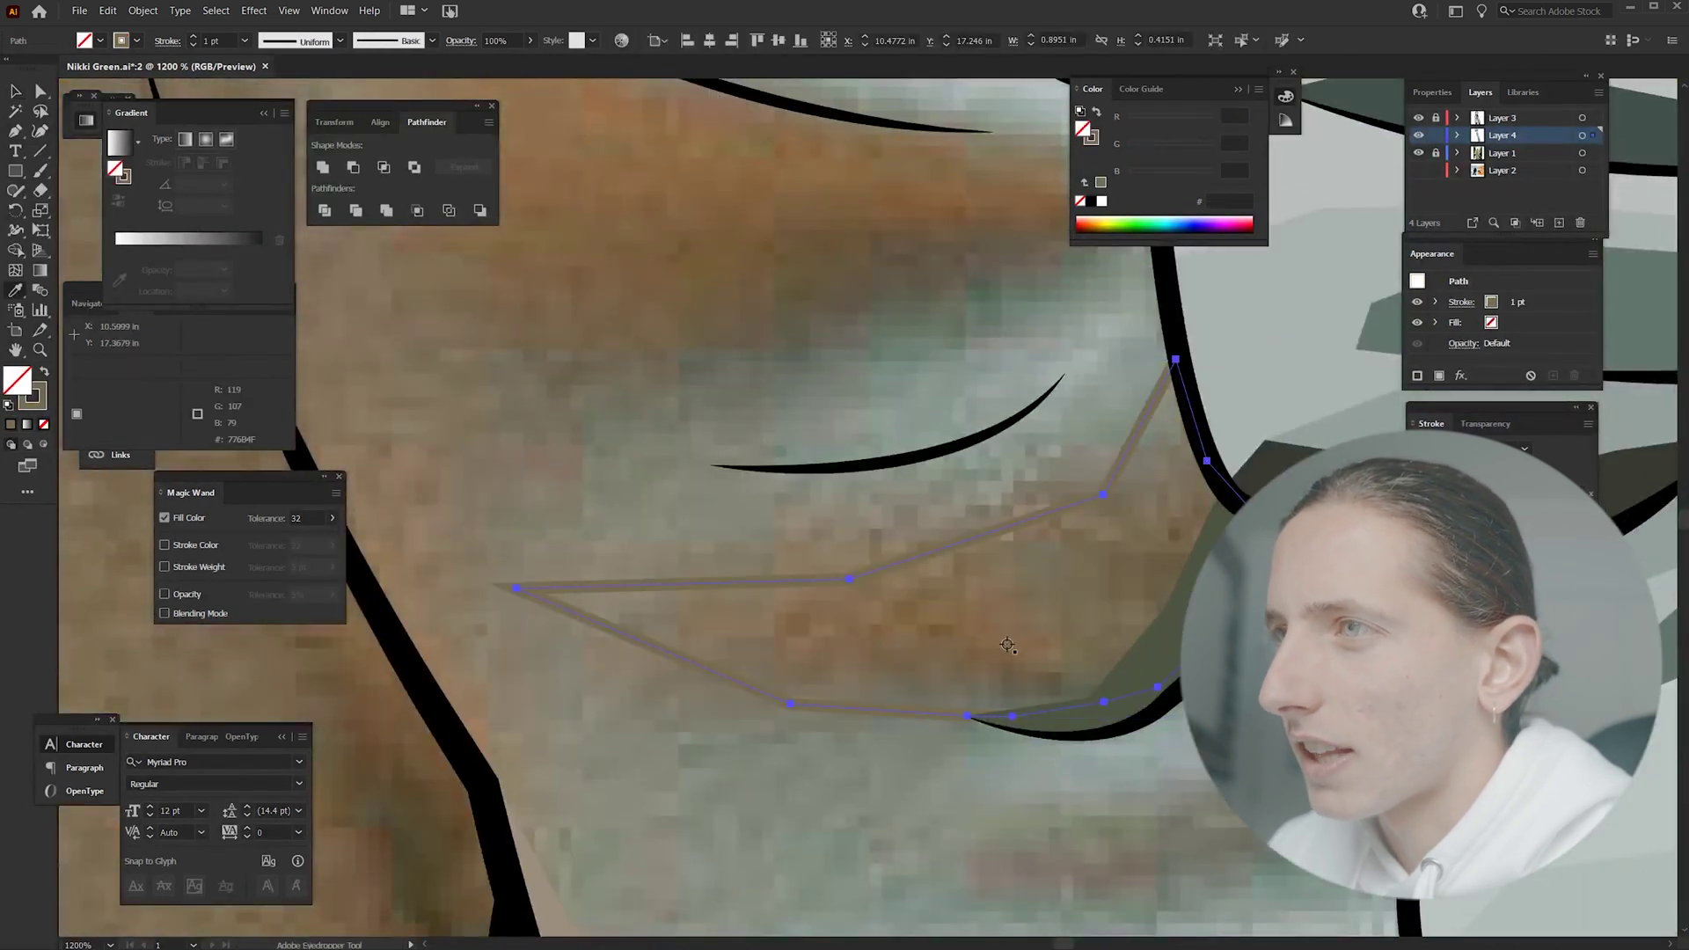
pyautogui.click(1008, 645)
pyautogui.press('v')
pyautogui.scroll(-5, 900, 616)
pyautogui.click(920, 614)
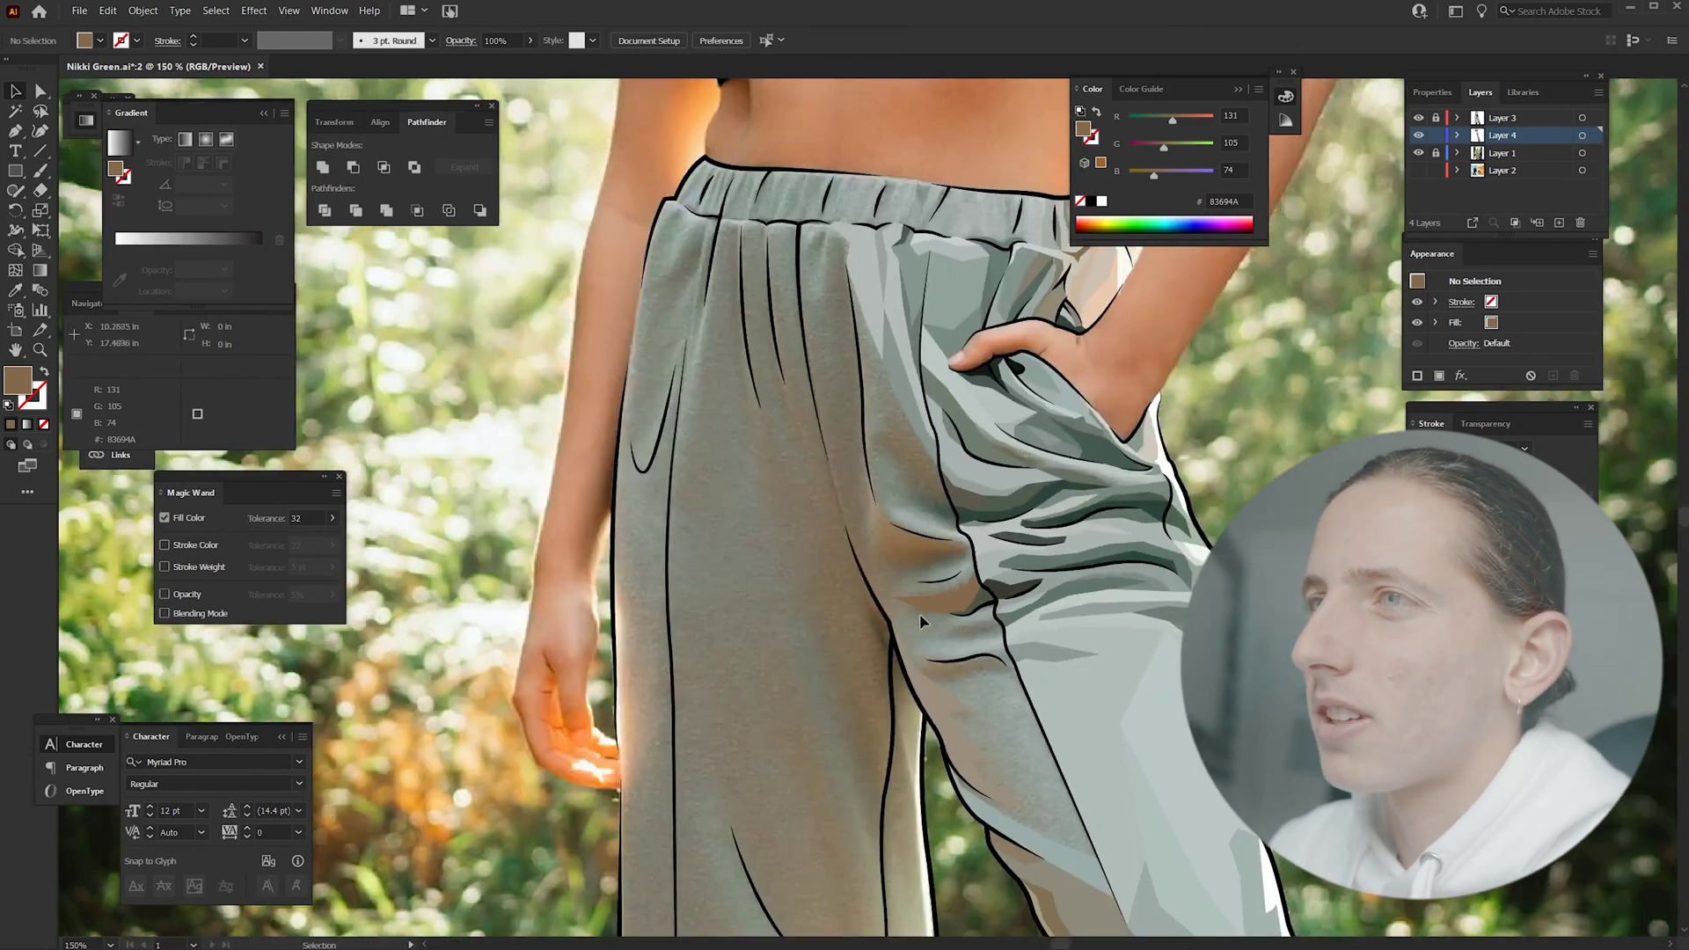
# Step: Examine the illustrated outfit as a whole and in close-up, including the crop top's shading, the Stach lettering and the necklace sparkle
pyautogui.scroll(-2, 920, 614)
pyautogui.scroll(3, 950, 623)
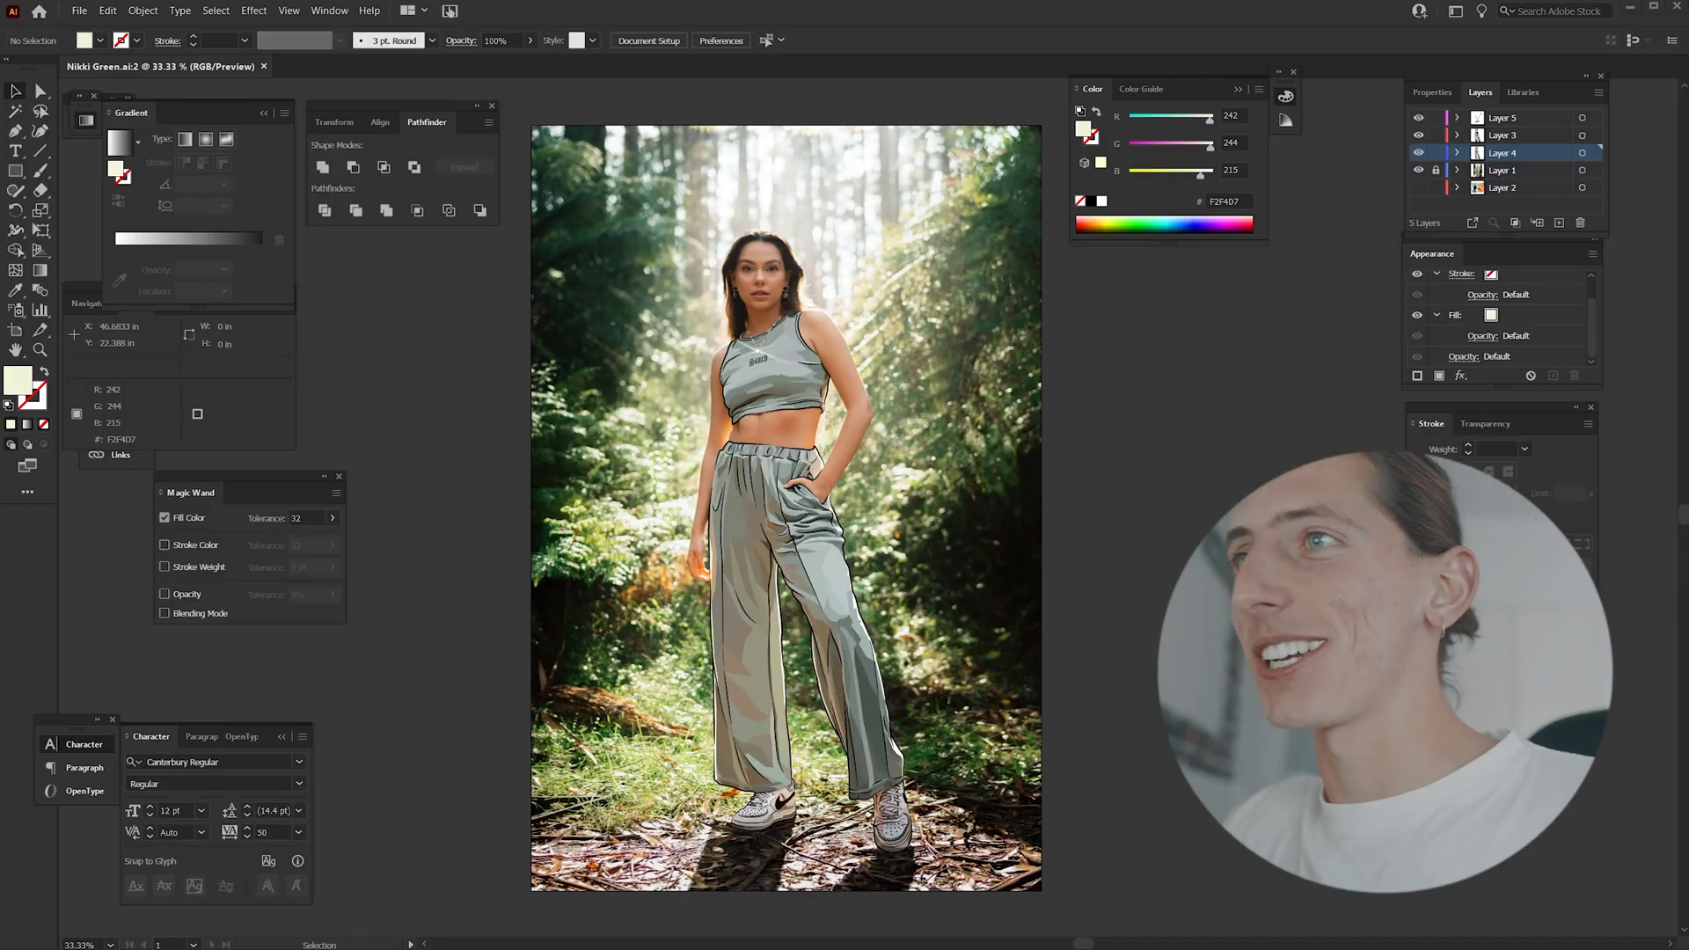
pyautogui.hotkey('ctrl', '=')
pyautogui.hotkey('ctrl', '=')
pyautogui.hotkey('ctrl', '=')
pyautogui.hotkey('ctrl', '=')
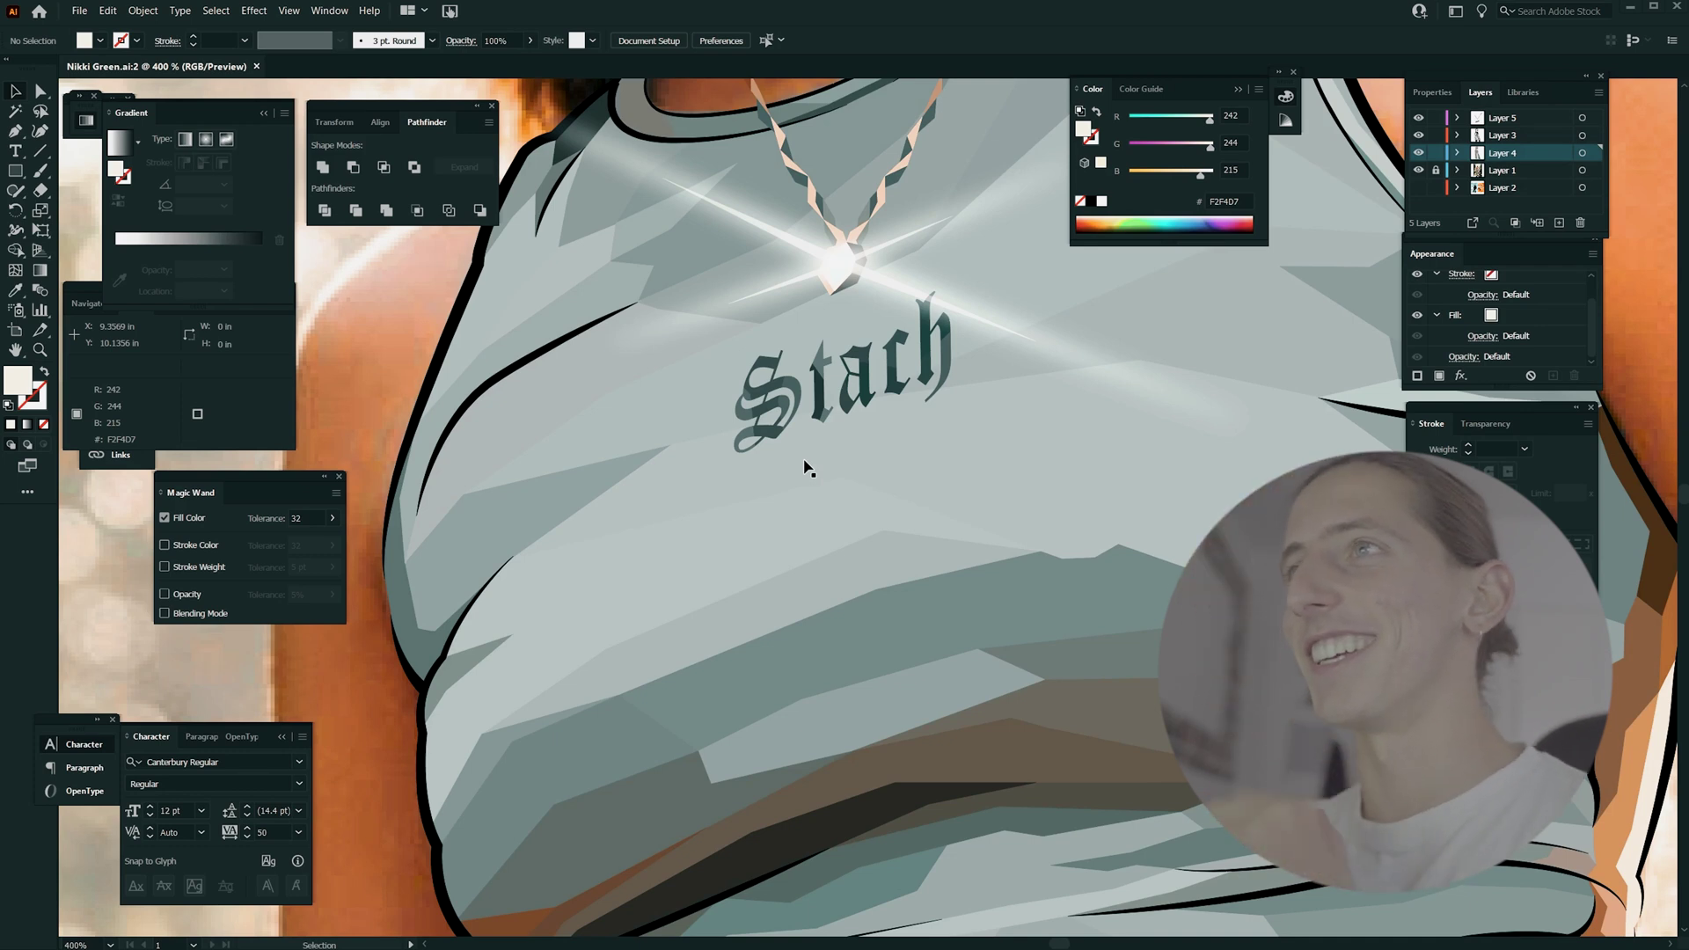
pyautogui.scroll(3, 808, 469)
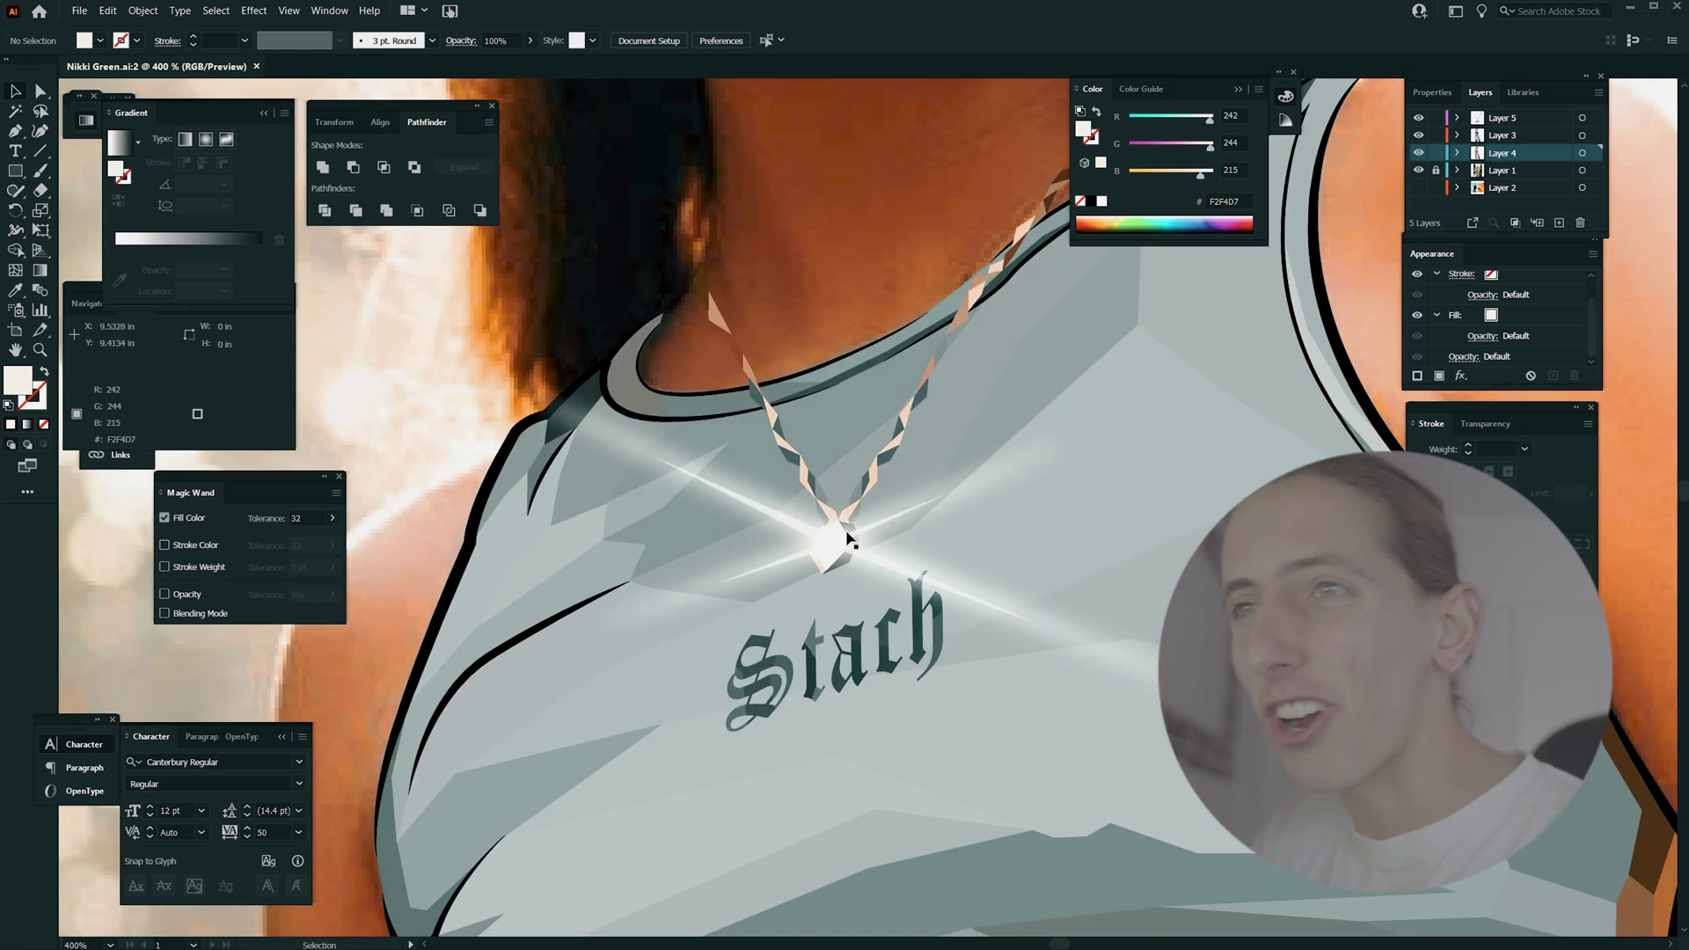
pyautogui.hotkey('ctrl', '0')
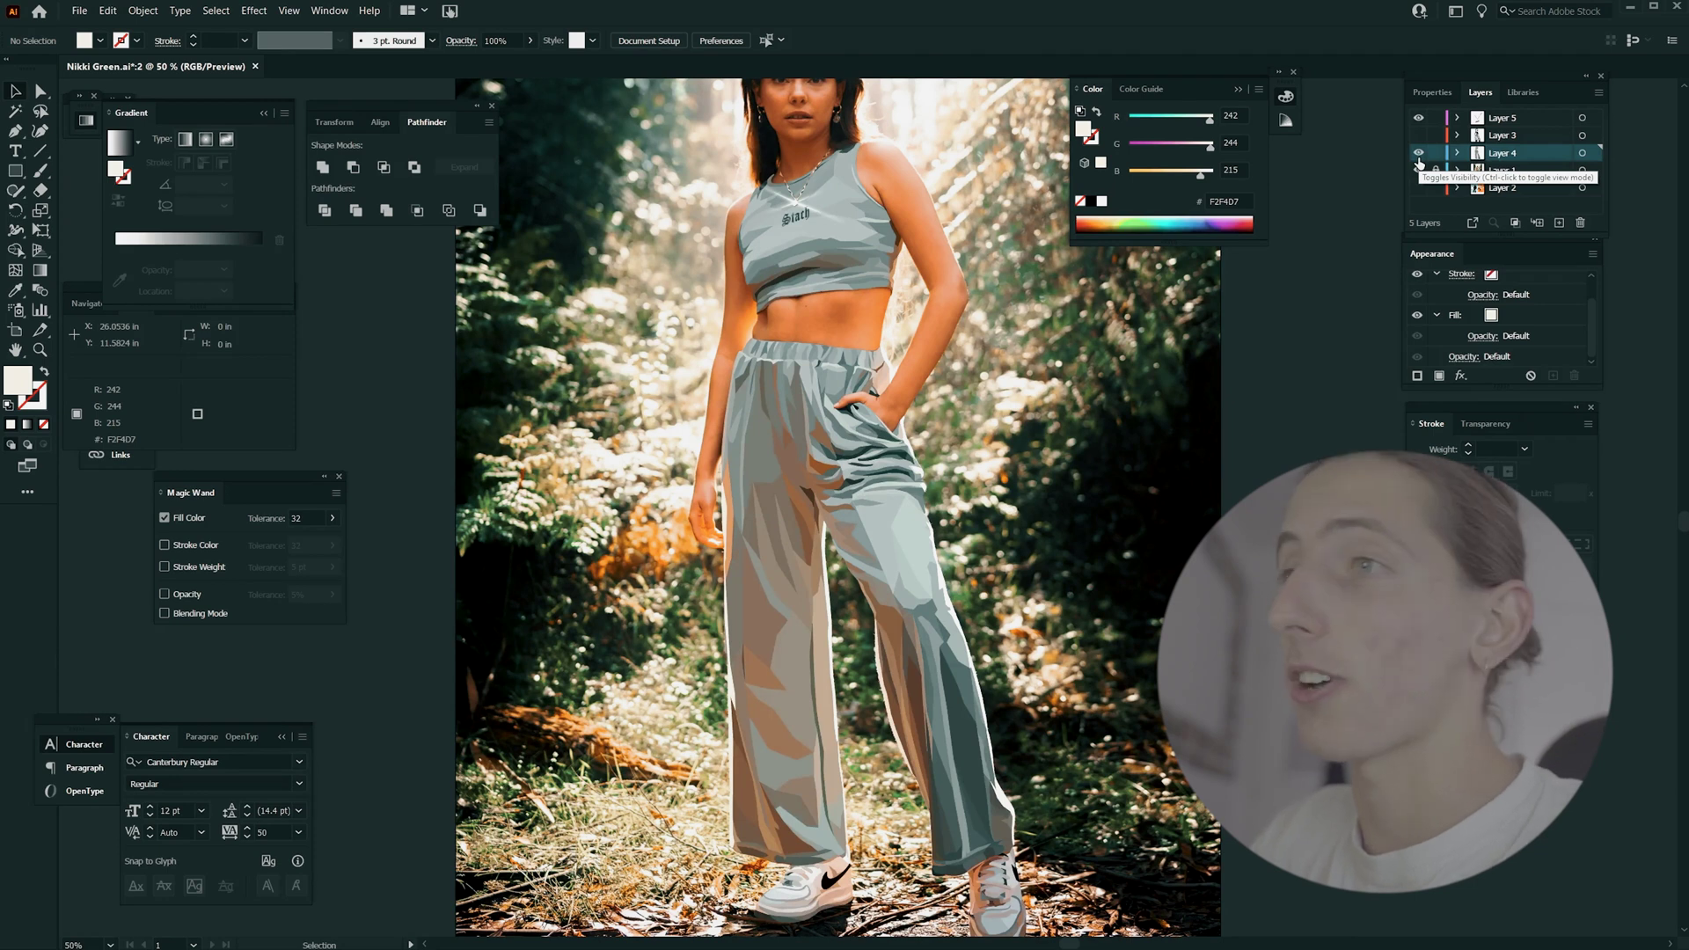
# Step: Hide the colour shapes on Layer 4 to compare them with the photo, and show Layer 4 and the outlines on Layer 3 again
pyautogui.click(1418, 154)
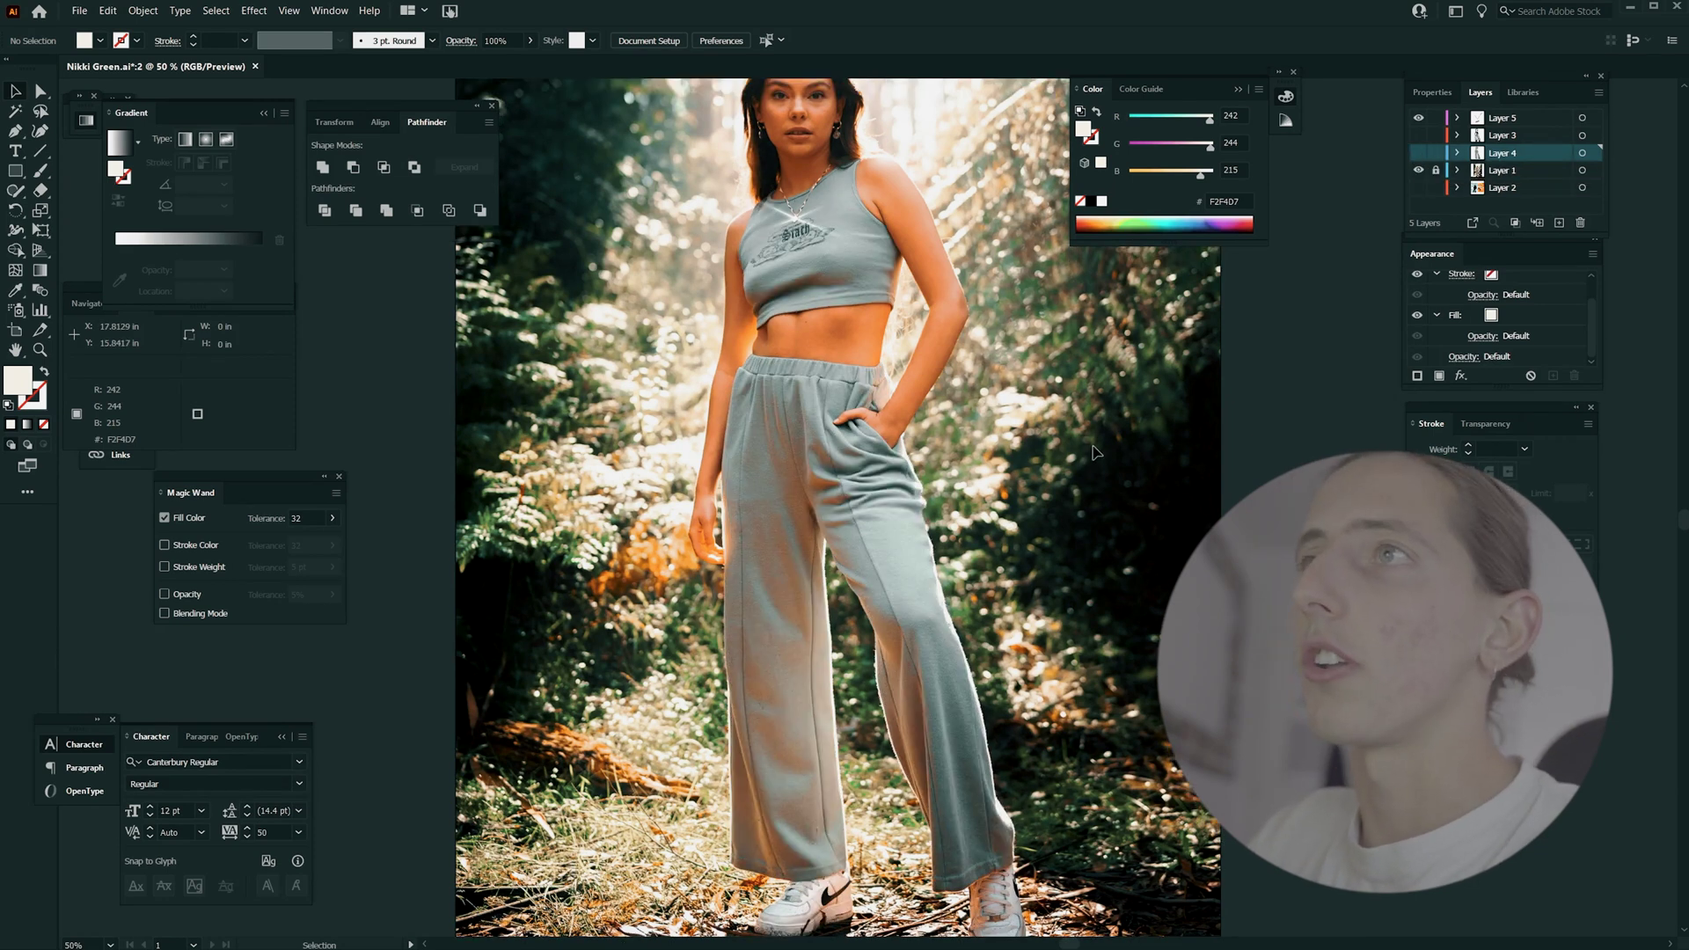
pyautogui.click(1418, 152)
pyautogui.click(1418, 135)
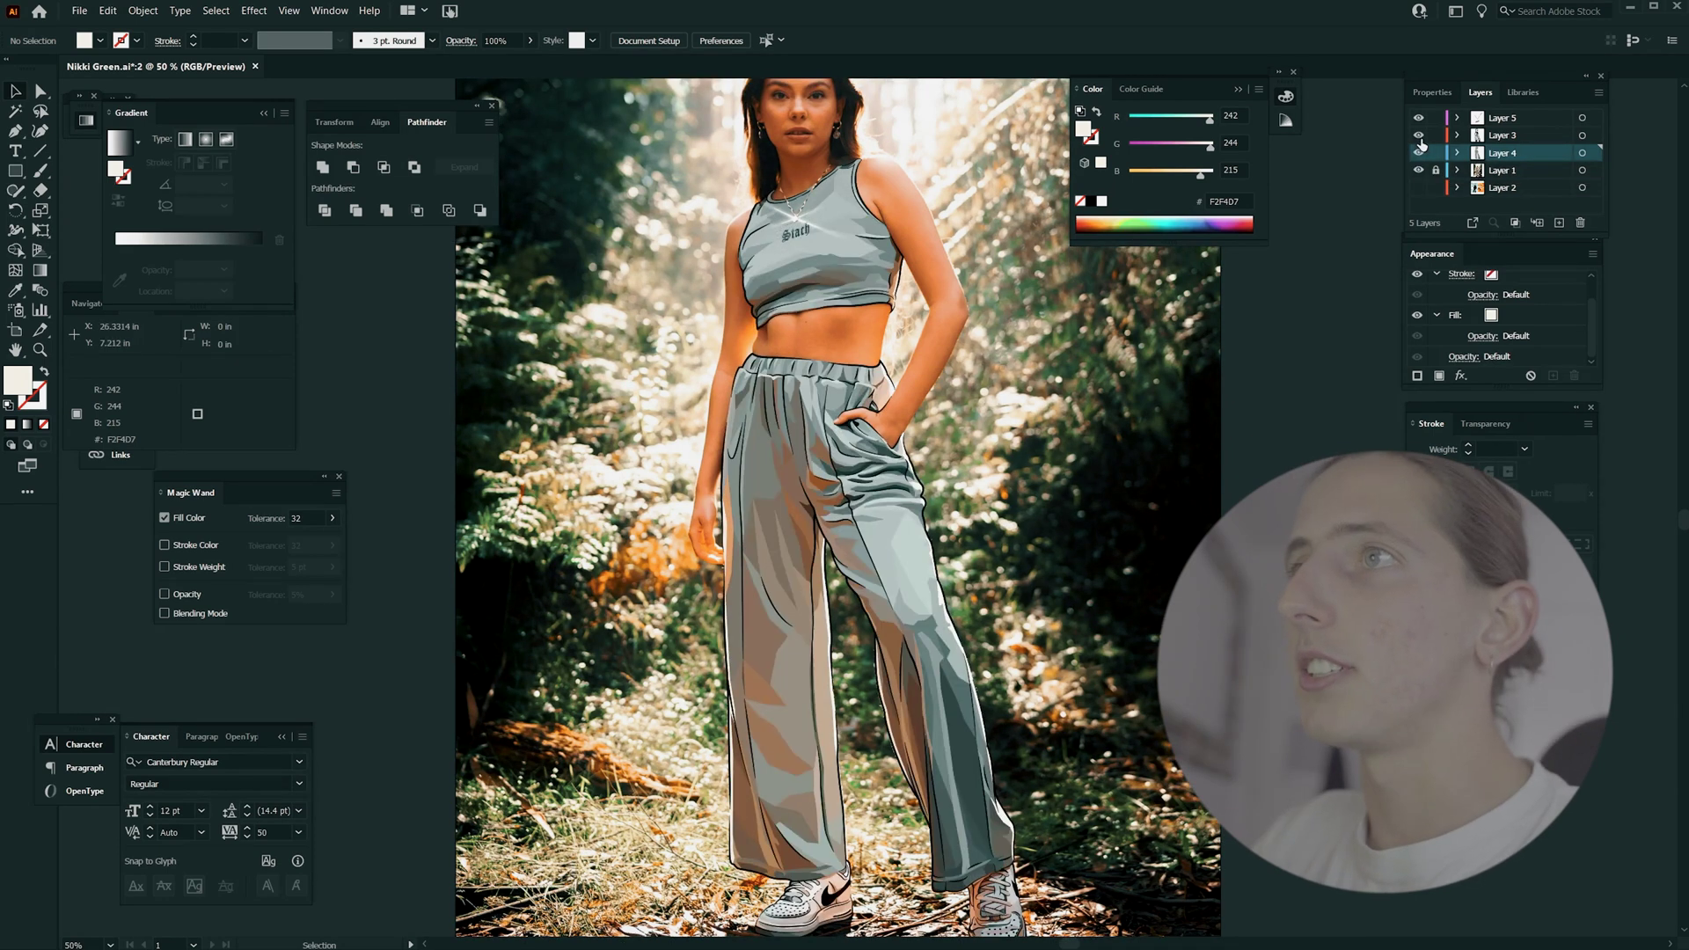